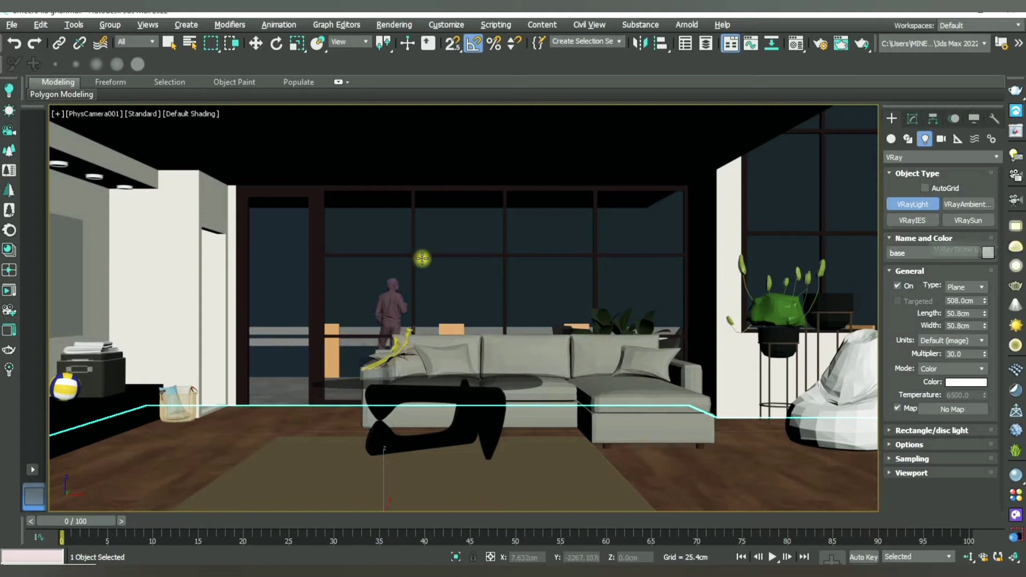
- Draw a V-Ray plane light about 388 × 190 cm over the big window in the maximized Front view
left_click(1016, 227)
key("alt+w")
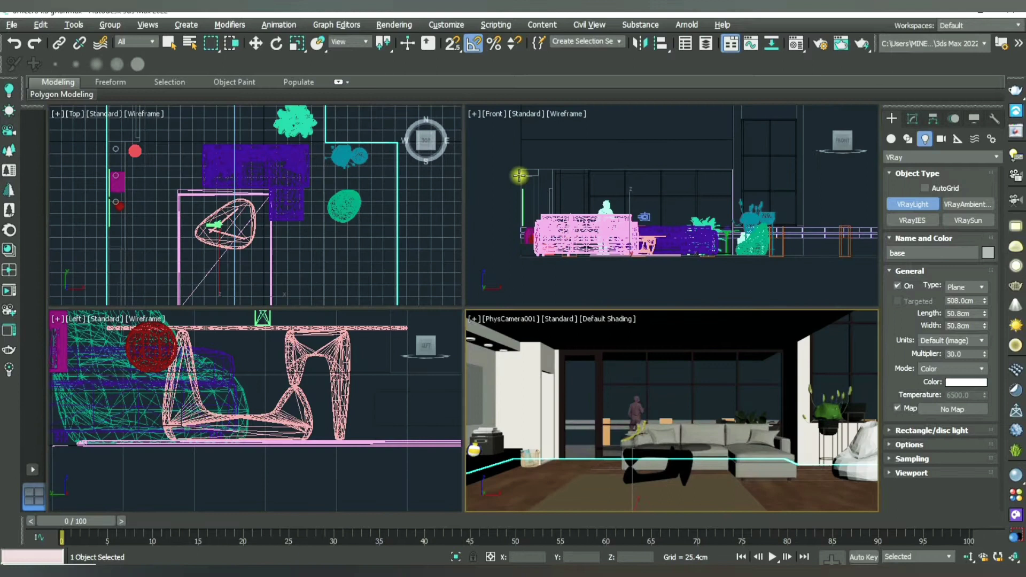
left_click(553, 202)
key("alt+w")
scroll(337, 329, "up", 2)
scroll(338, 328, "up", 2)
middle_click_drag(337, 329, 337, 284)
middle_click_drag(263, 212, 263, 192)
left_click_drag(252, 185, 611, 359)
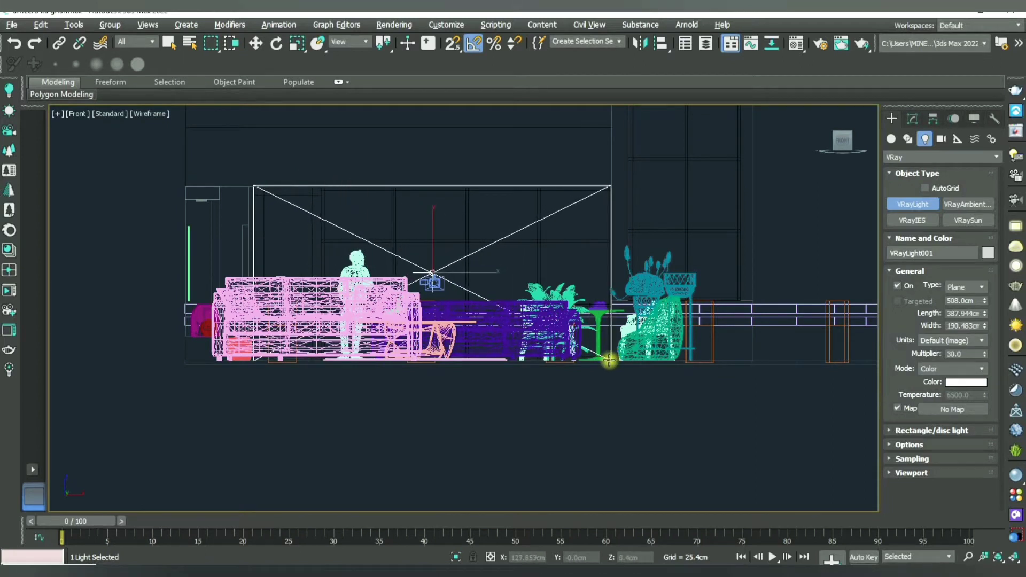
- In a free Perspective view, slide VRayLight001 along Y into the glass wall opening
key("w")
key("c")
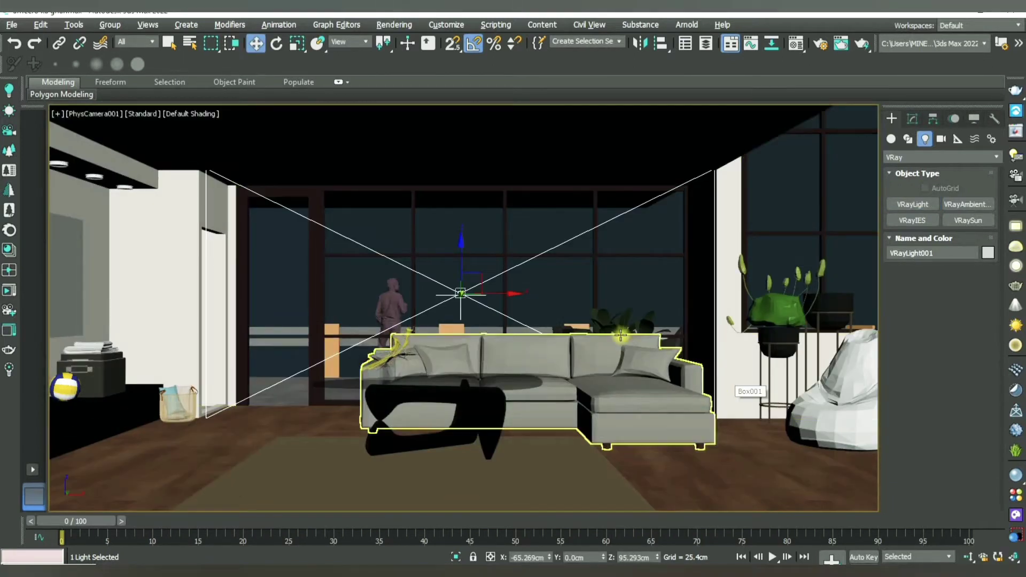
left_click(87, 114)
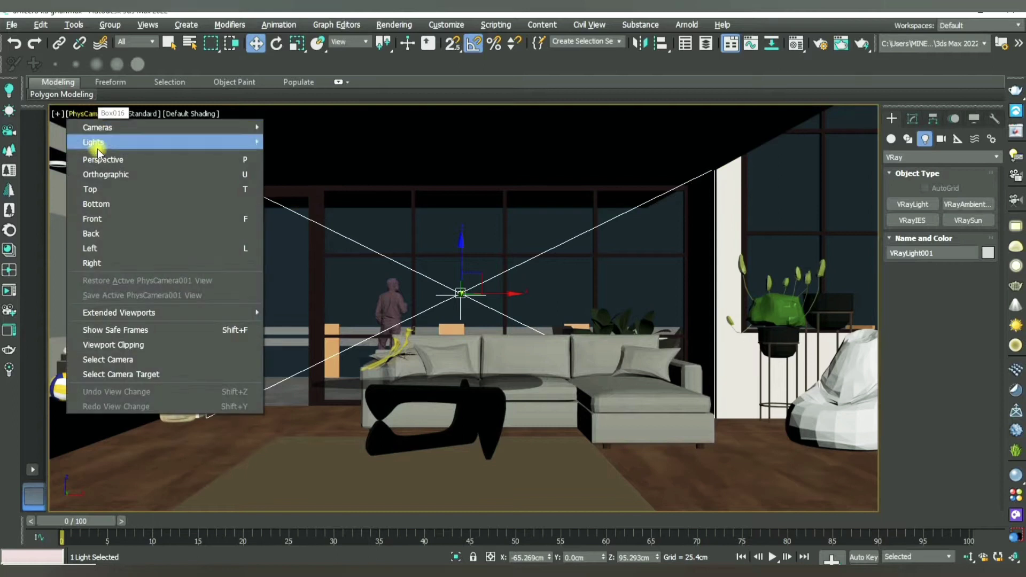
left_click(112, 160)
scroll(505, 302, "down", 5)
middle_click_drag(639, 321, 481, 320, "alt")
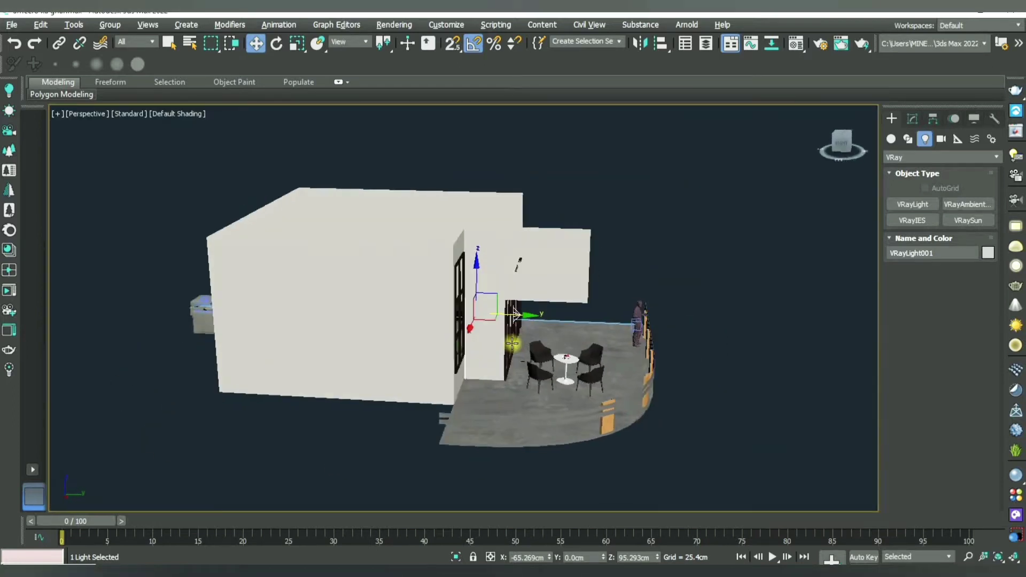
scroll(508, 326, "up", 8)
scroll(507, 326, "down", 3)
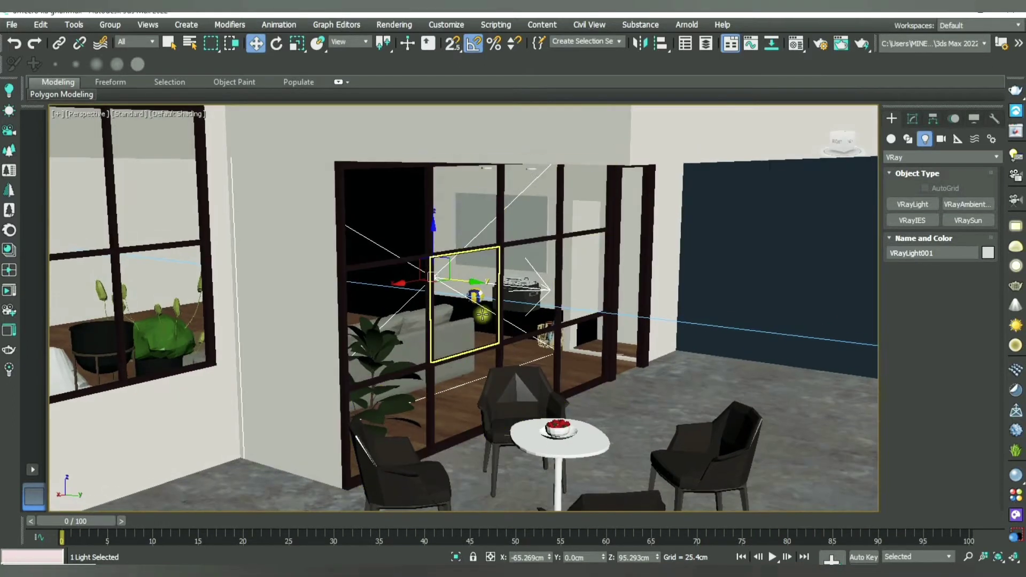
scroll(500, 298, "up", 3)
left_click_drag(500, 299, 570, 321)
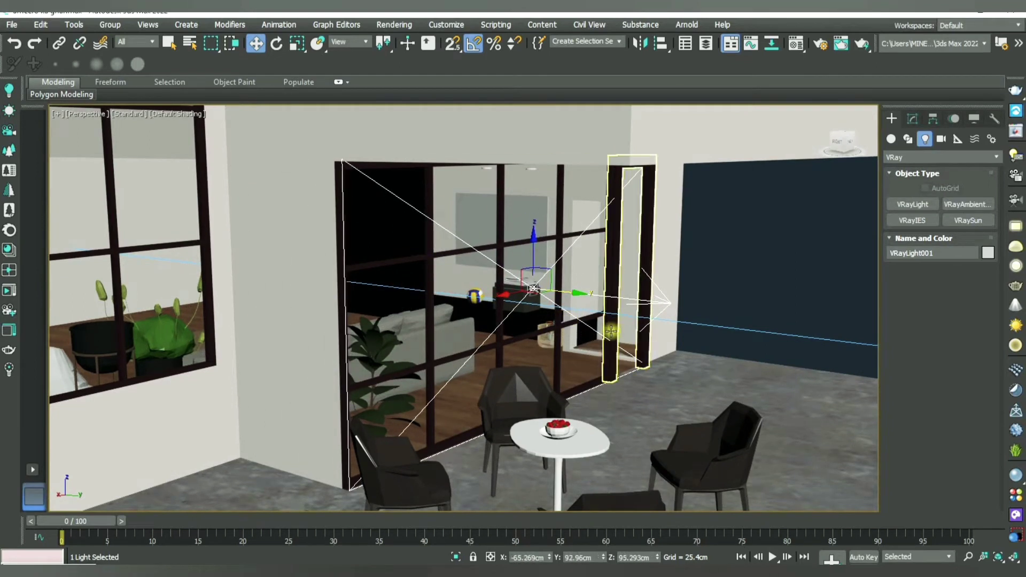
middle_click_drag(641, 252, 661, 279)
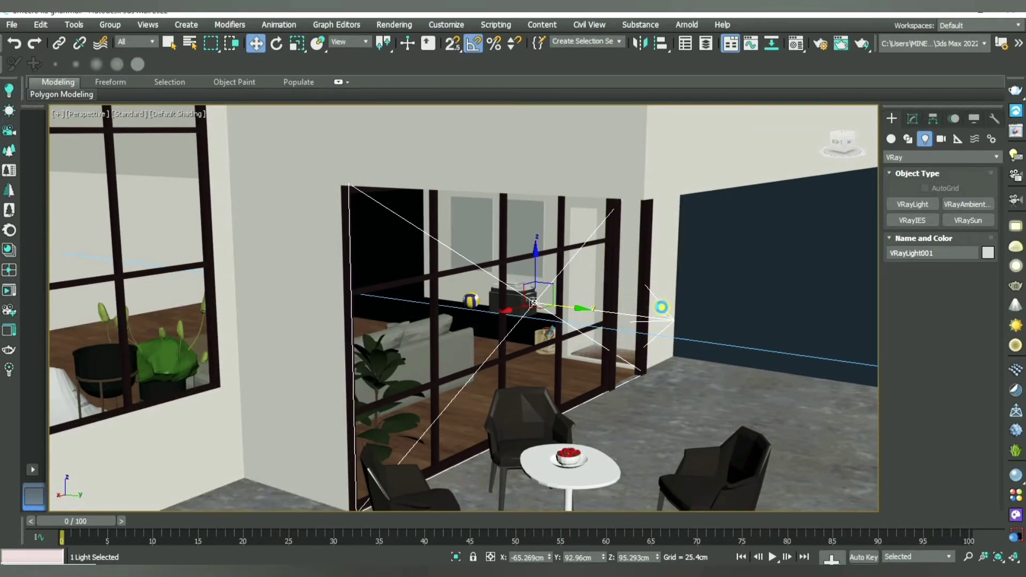
- Mirror VRayLight001 on the Y axis with No Clone so it shines into the room
left_click(640, 43)
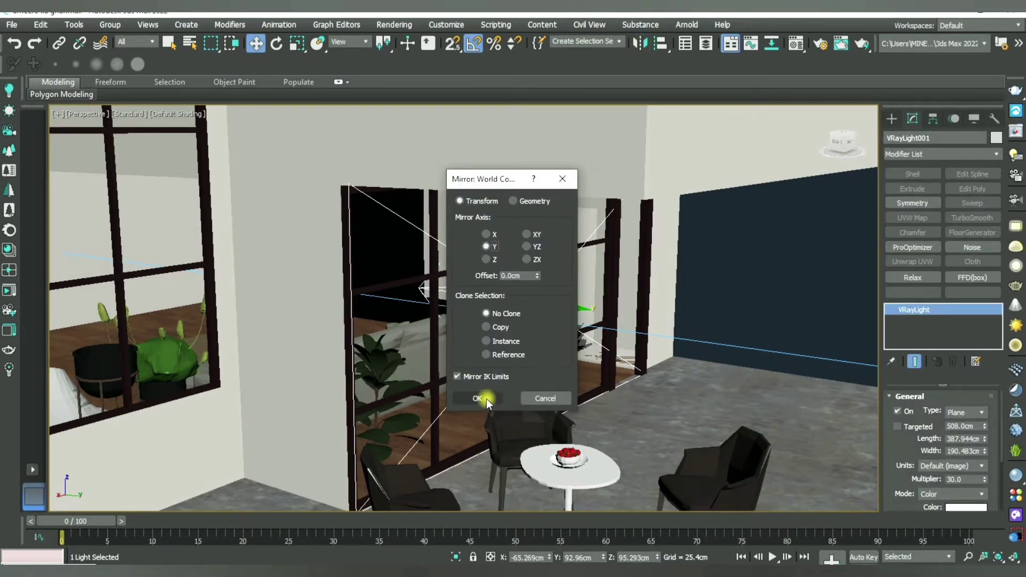
left_click(477, 399)
left_click_drag(571, 310, 573, 310)
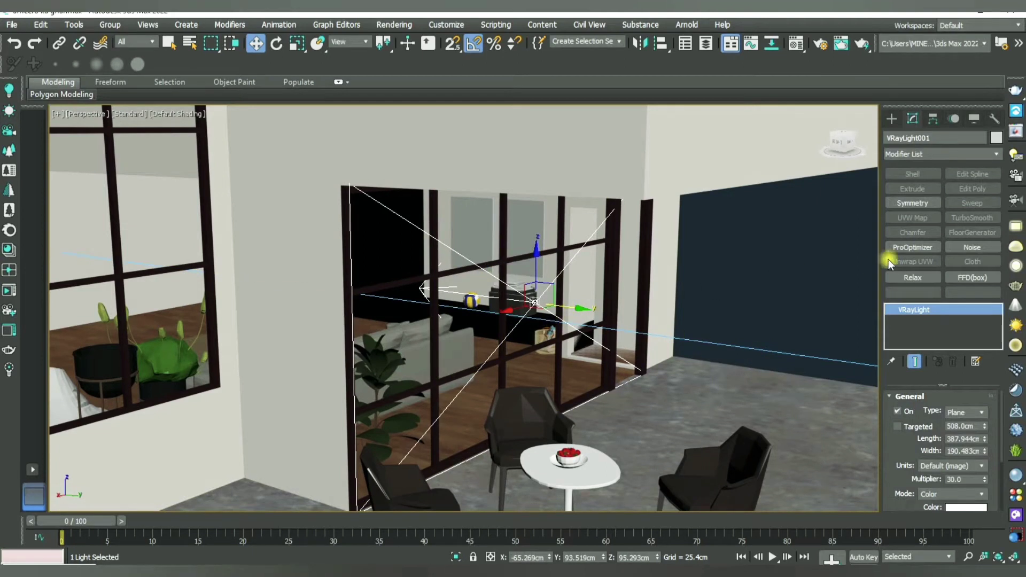
- Draw a second plane light, about 125 × 234 cm, over the tall side window in Front view
key("alt+w")
right_click(750, 229)
key("alt+w")
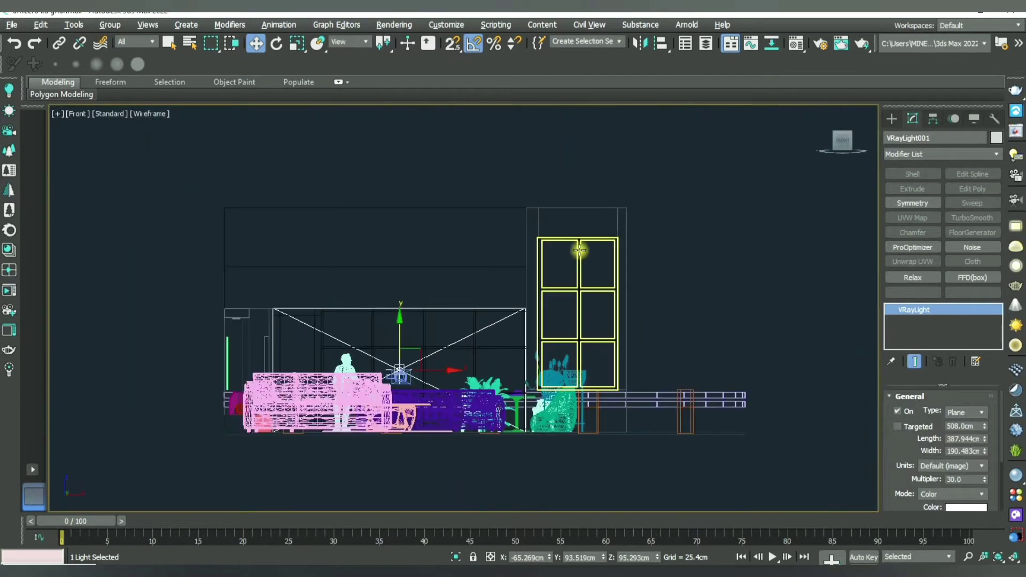
middle_click_drag(579, 249, 560, 233)
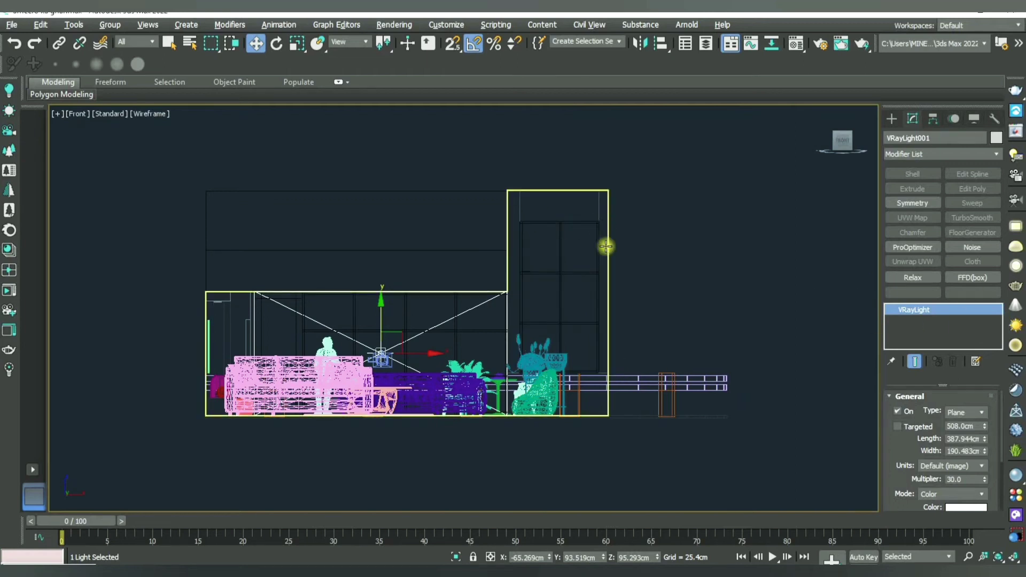
left_click(1018, 229)
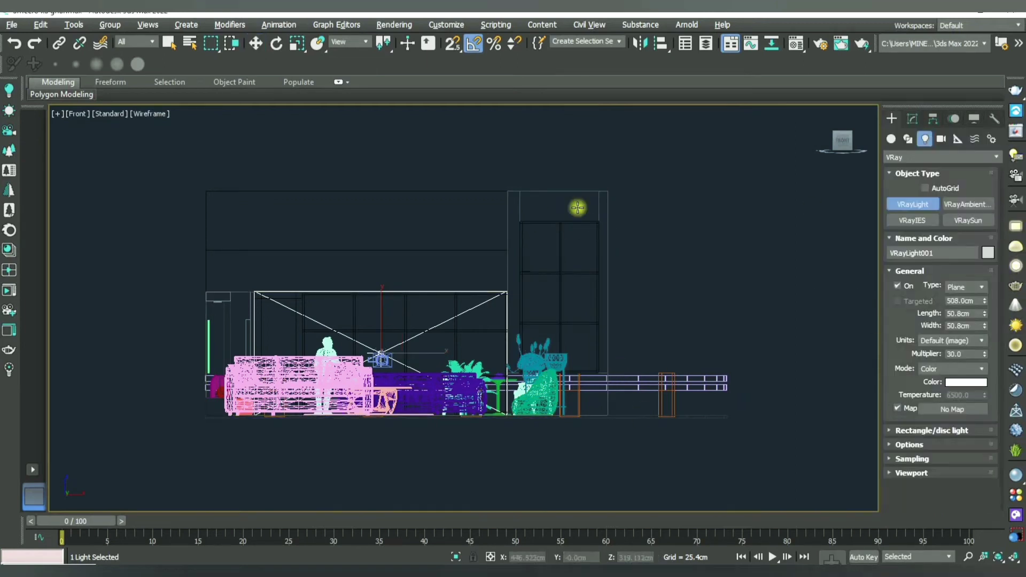
left_click_drag(519, 221, 601, 374)
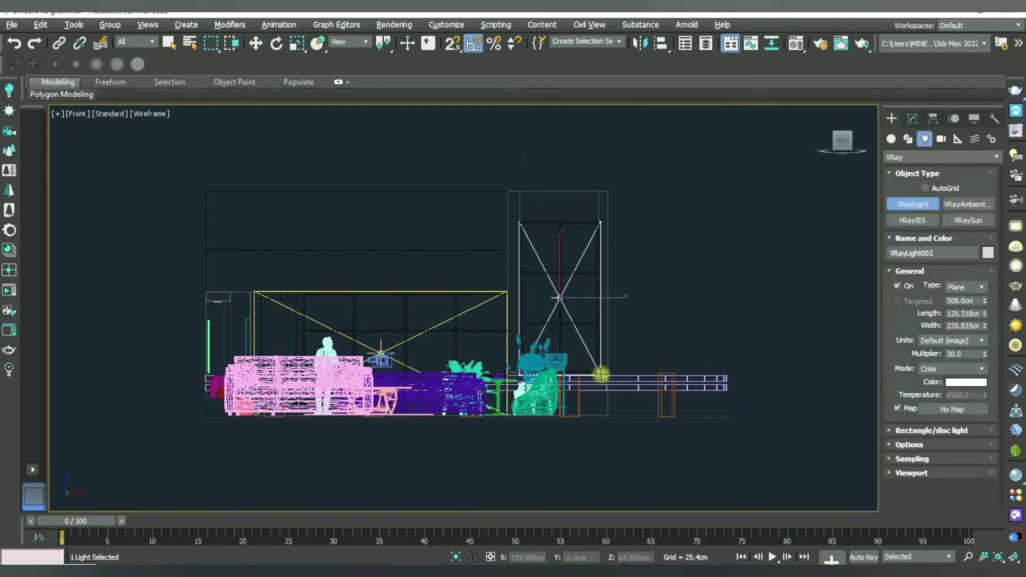
right_click(601, 373)
- In Perspective, move VRayLight002 along Y into the tall window plane
key("alt+w")
key("alt+w")
mouse_move(676, 390)
middle_mouse_down("alt")
mouse_move(465, 338)
mouse_move(474, 356)
middle_mouse_up("alt")
scroll(474, 356, "up", 3)
mouse_move(414, 299)
middle_mouse_down("alt")
mouse_move(400, 297)
mouse_move(407, 279)
middle_mouse_up("alt")
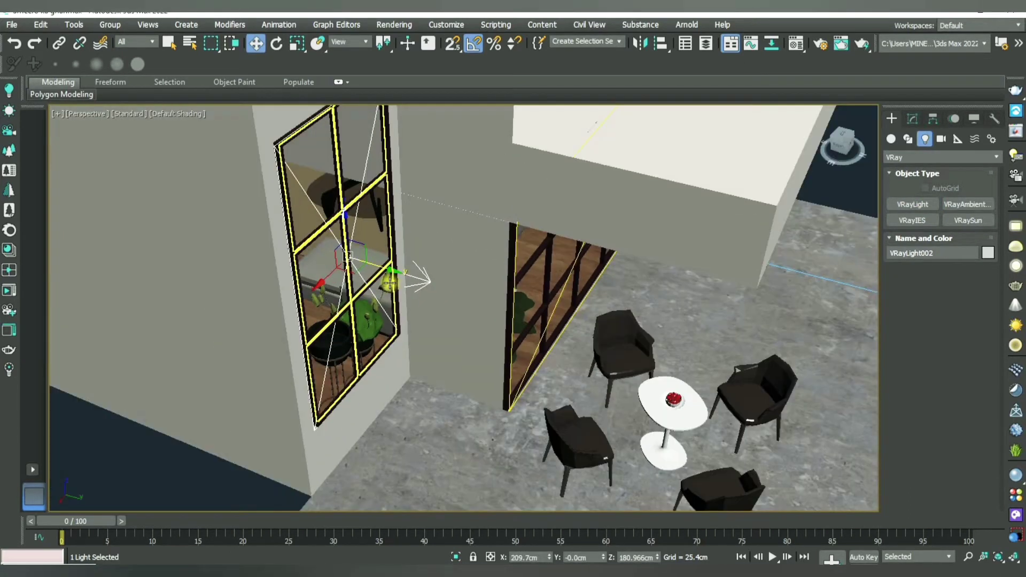
left_click_drag(381, 269, 384, 271)
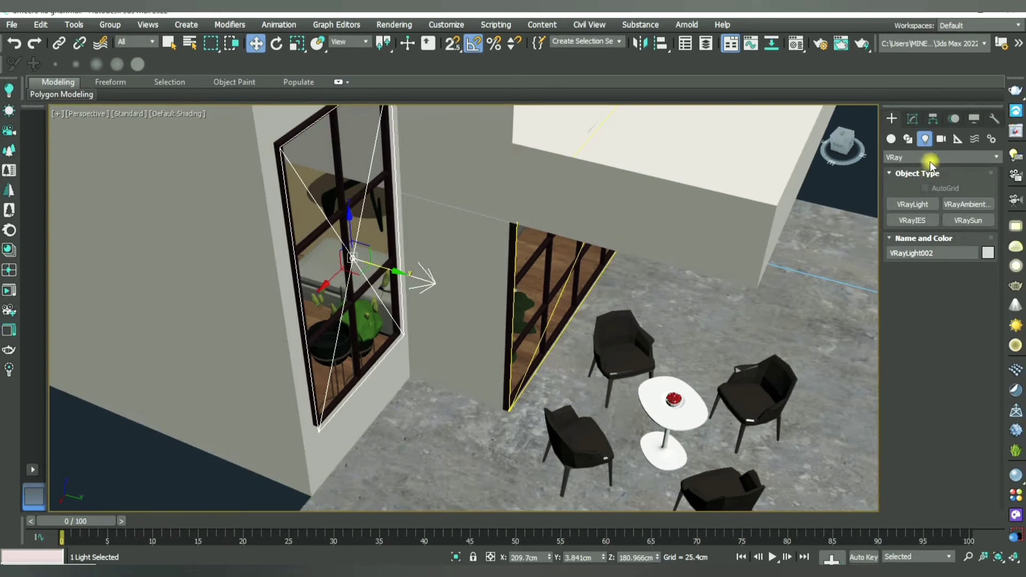
- Mirror VRayLight002 on Y with No Clone so it faces indoors
left_click(658, 45)
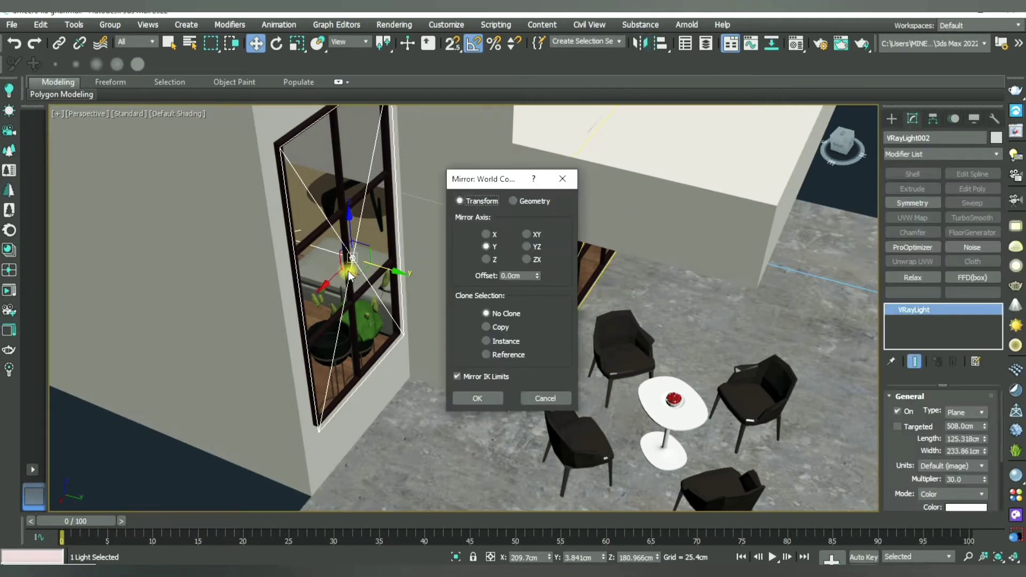
left_click(489, 400)
scroll(447, 412, "down", 2)
scroll(428, 384, "down", 3)
mouse_move(428, 385)
middle_mouse_down("alt")
mouse_move(440, 357)
mouse_move(431, 367)
mouse_move(282, 383)
middle_mouse_up("alt")
scroll(440, 356, "down", 3)
scroll(457, 353, "down", 5)
- Delete the stray Sofa Sectional proxy outside the building and check the terrace furniture
scroll(281, 383, "up", 3)
left_click(264, 355)
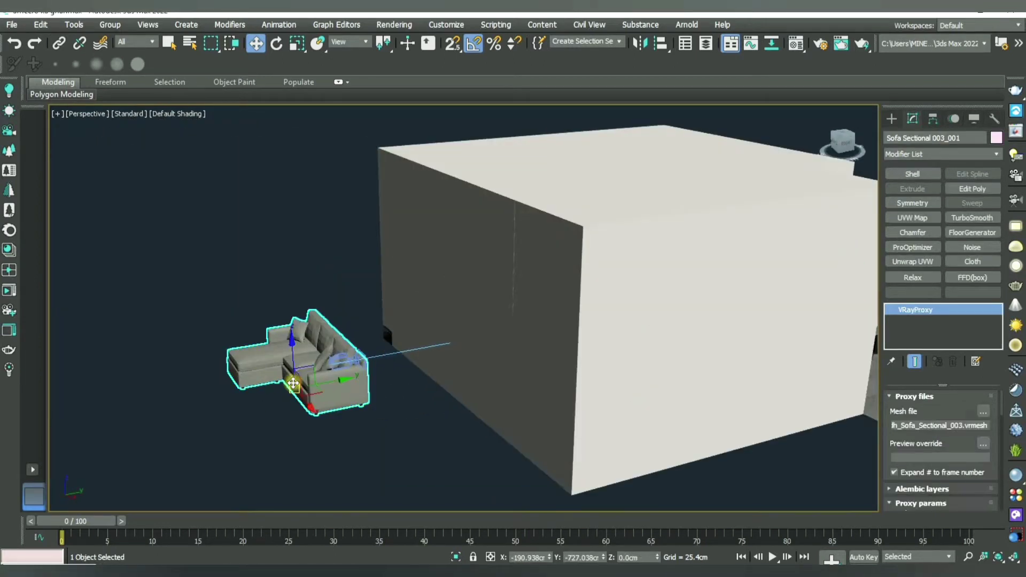
key("Delete")
middle_click_drag(579, 348, 590, 370)
scroll(590, 369, "down", 3)
mouse_move(517, 367)
middle_mouse_down("alt")
mouse_move(488, 378)
mouse_move(403, 328)
middle_mouse_up("alt")
scroll(412, 394, "down", 2)
middle_click_drag(412, 394, 545, 373, "alt")
scroll(579, 357, "up", 5)
scroll(444, 359, "up", 3)
middle_click_drag(444, 360, 618, 378, "alt")
scroll(536, 391, "down", 5)
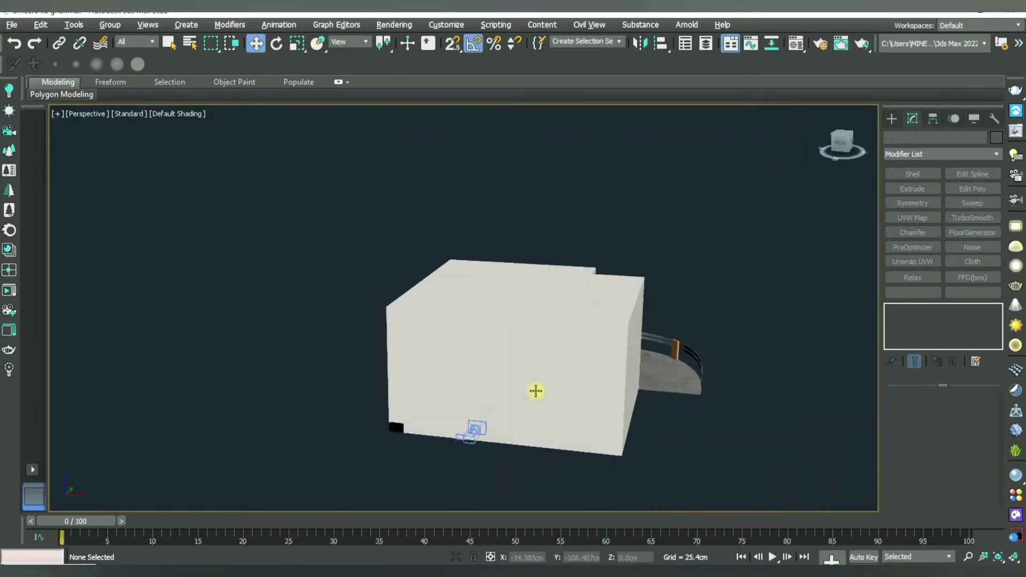
middle_click_drag(492, 412, 532, 386, "alt")
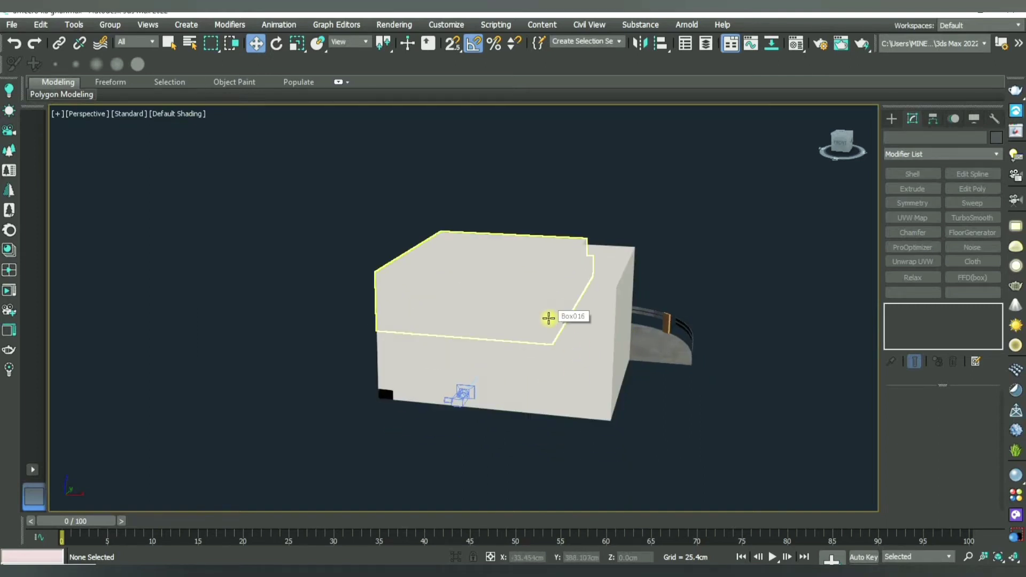
- Render a 1280 × 720 V-Ray test of the PhysCamera001 living room view
key("c")
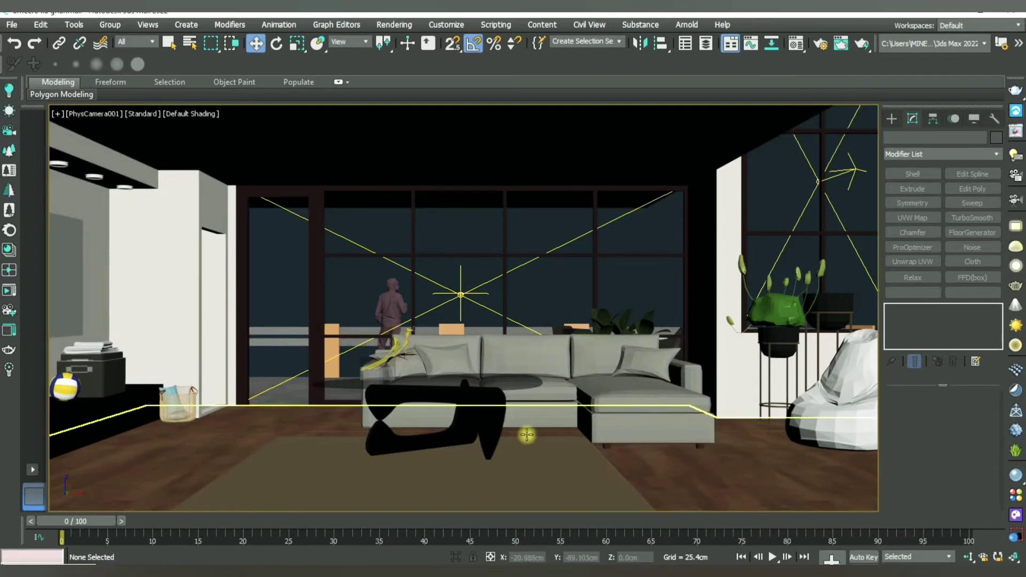
left_click(862, 47)
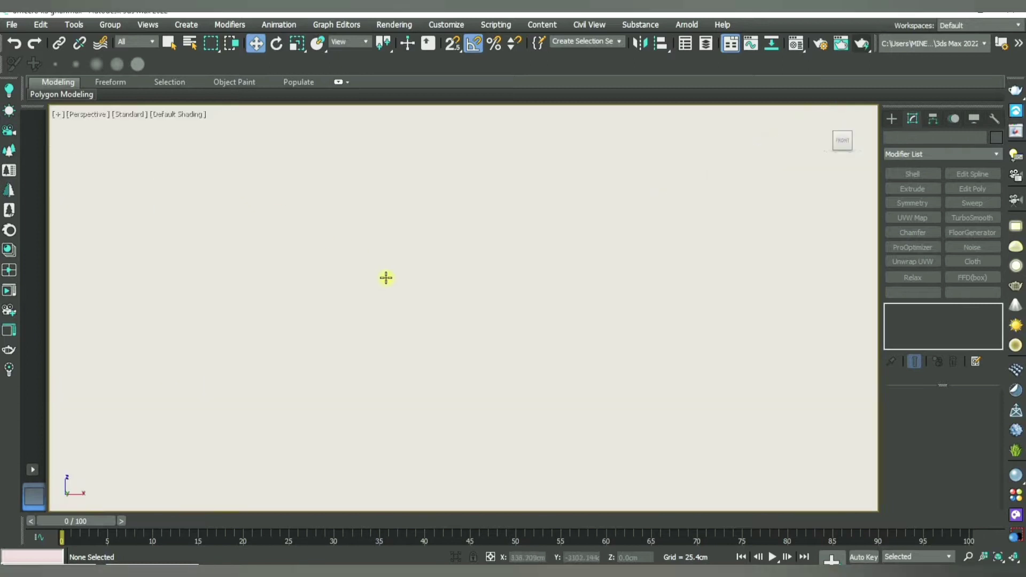
middle_click_drag(448, 313, 566, 293, "alt")
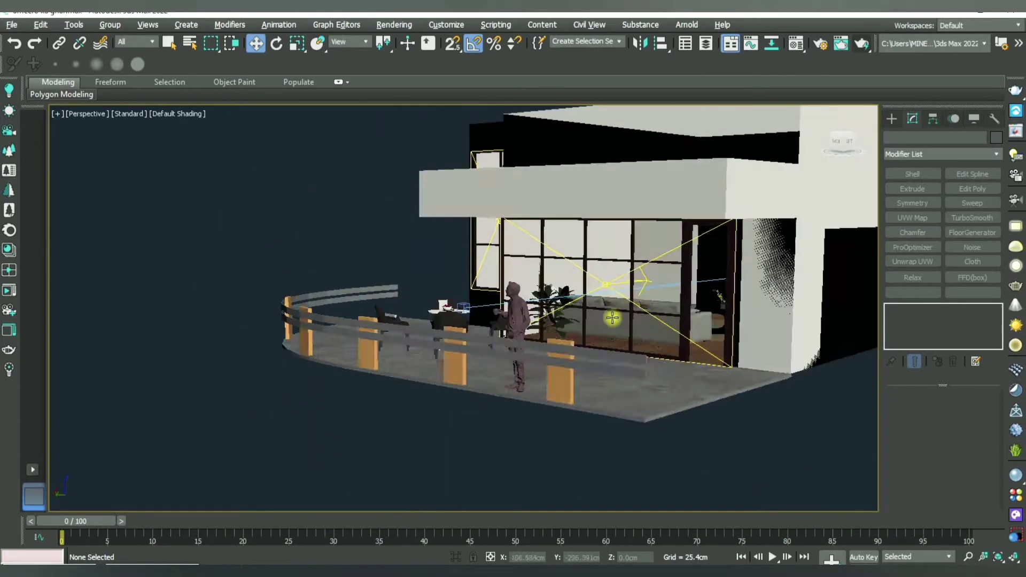
scroll(565, 292, "down", 2)
scroll(584, 305, "down", 5)
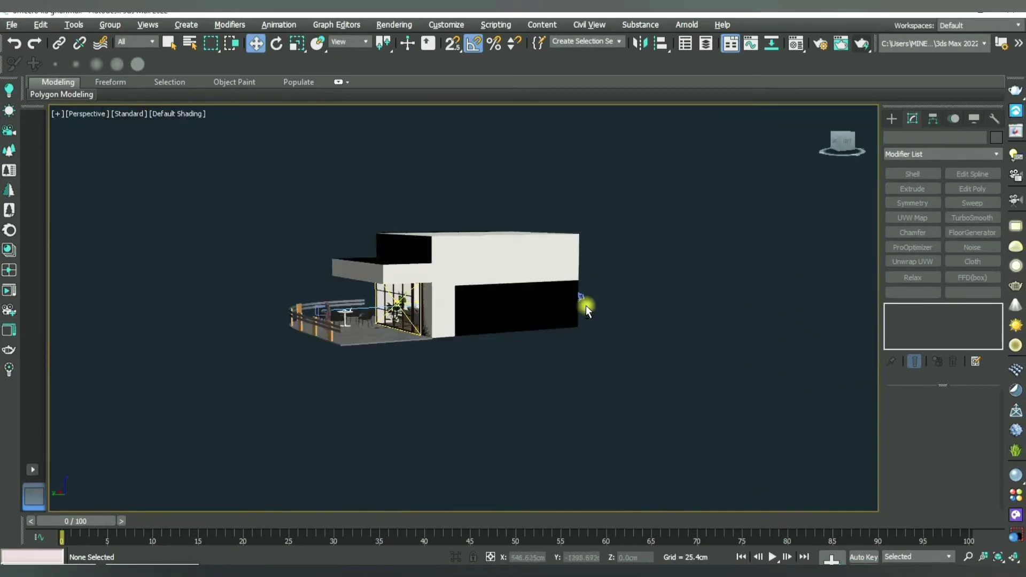
middle_click_drag(585, 305, 559, 328, "alt")
scroll(601, 357, "up", 5)
middle_click_drag(601, 357, 668, 389, "alt")
- Select the physical camera and set its exposure Target to 6 EV
left_click(653, 381)
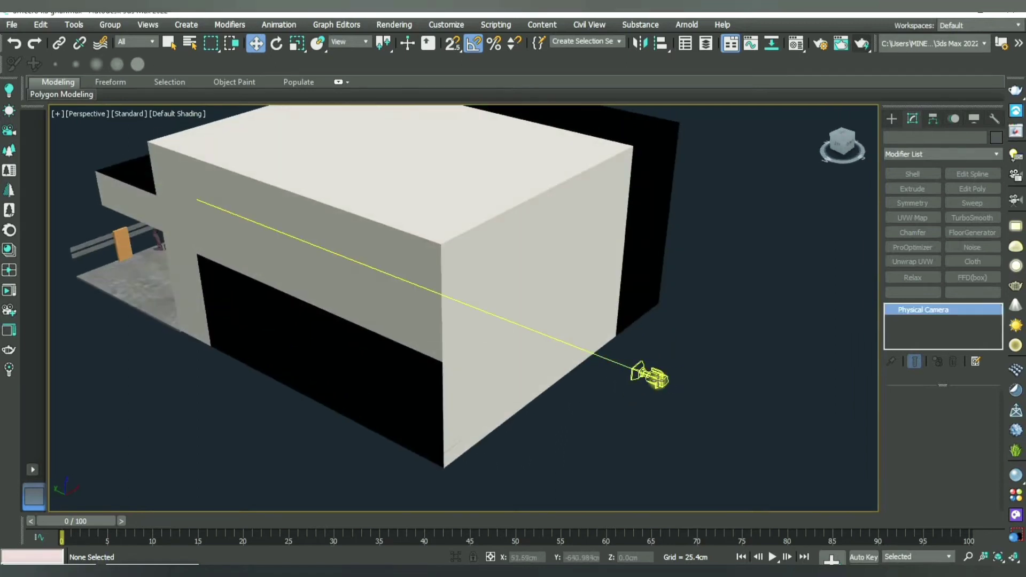
key("alt+w")
key("alt+w")
scroll(417, 321, "down", 2)
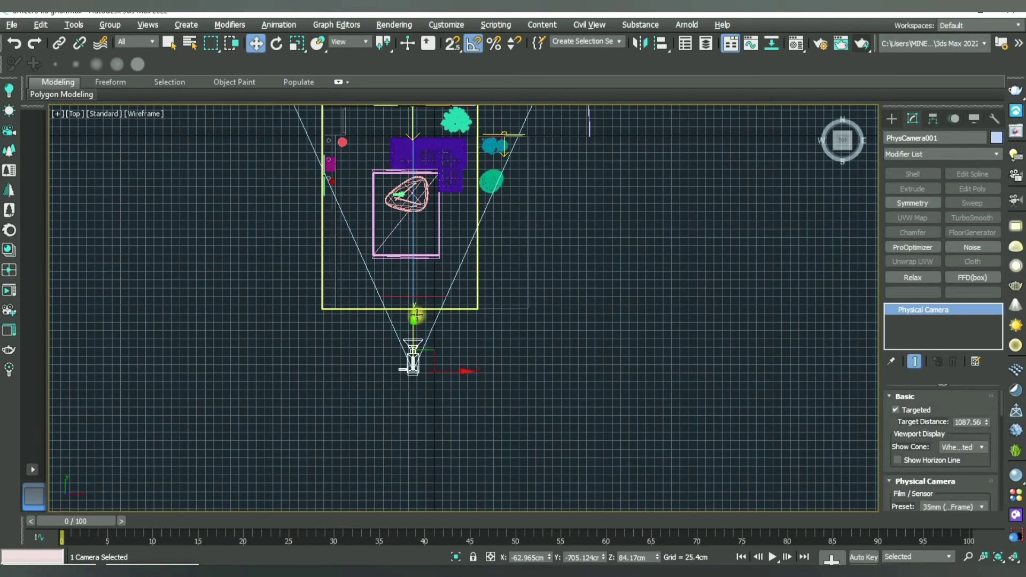
scroll(417, 321, "up", 3)
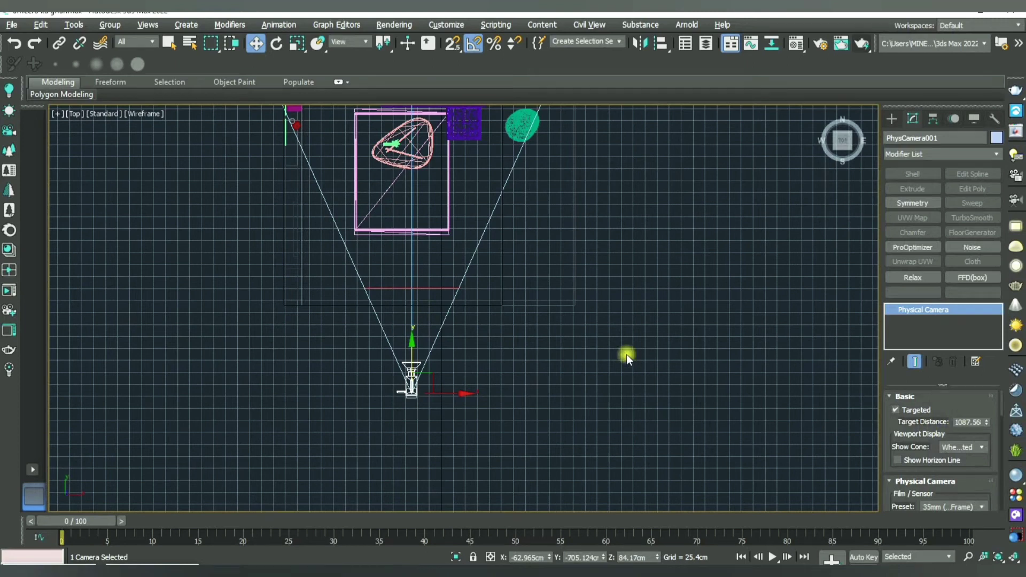
left_click_drag(897, 434, 917, 195)
mouse_move(899, 491)
left_mouse_down()
mouse_move(946, 396)
mouse_move(926, 364)
left_mouse_up()
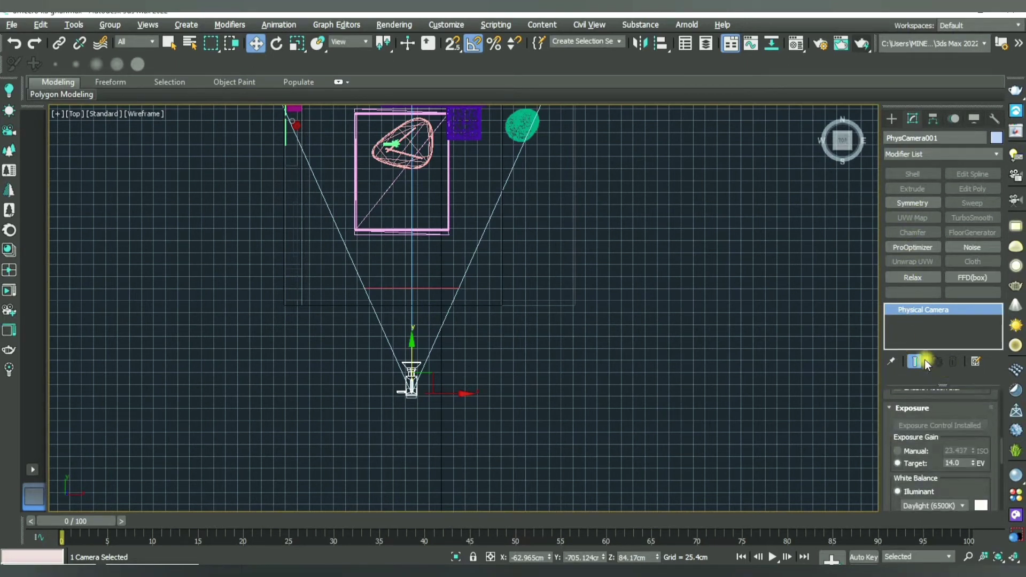
middle_click_drag(479, 399, 463, 412)
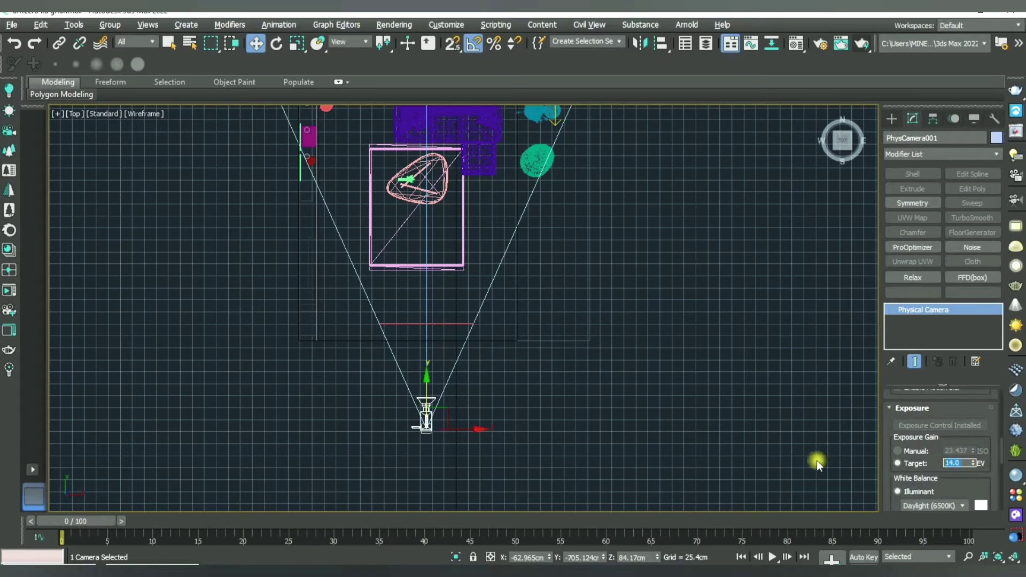
type("6")
key("Return")
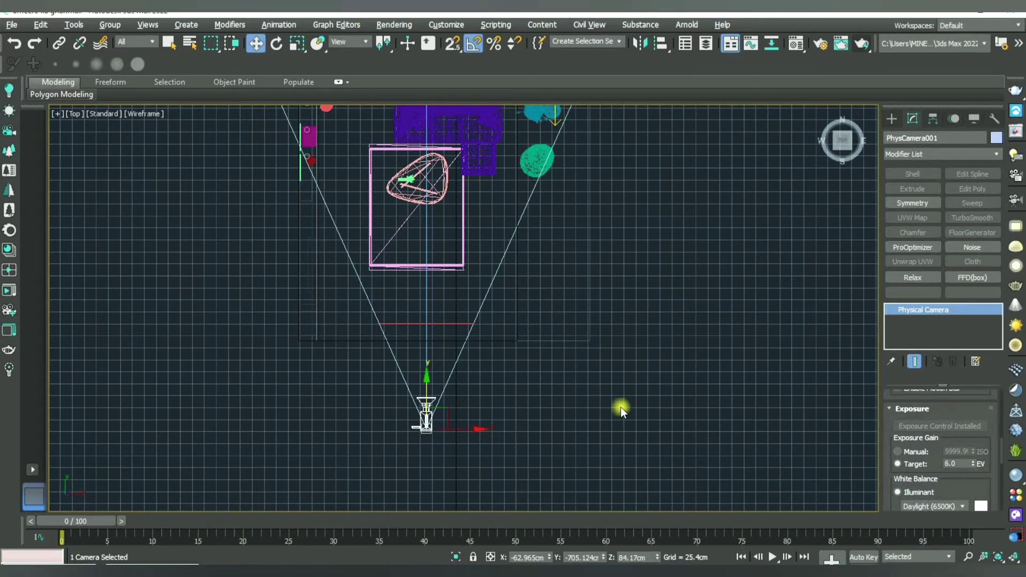
- Make the Perspective viewport active and maximized again
key("alt+w")
right_click(620, 406)
key("alt+w")
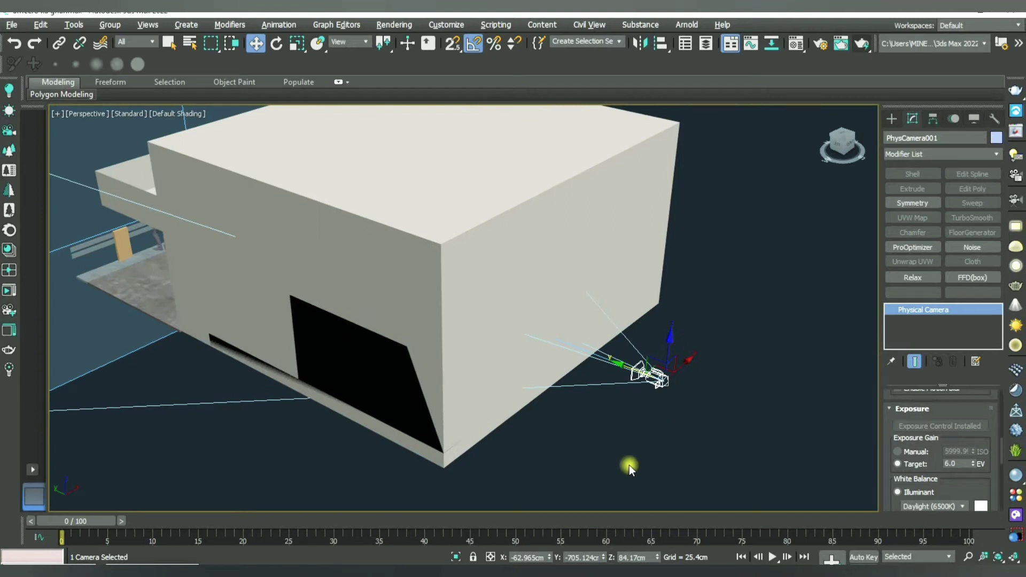
- Render the camera view and move the V-Ray Frame Buffer aside
key("c")
left_click(862, 43)
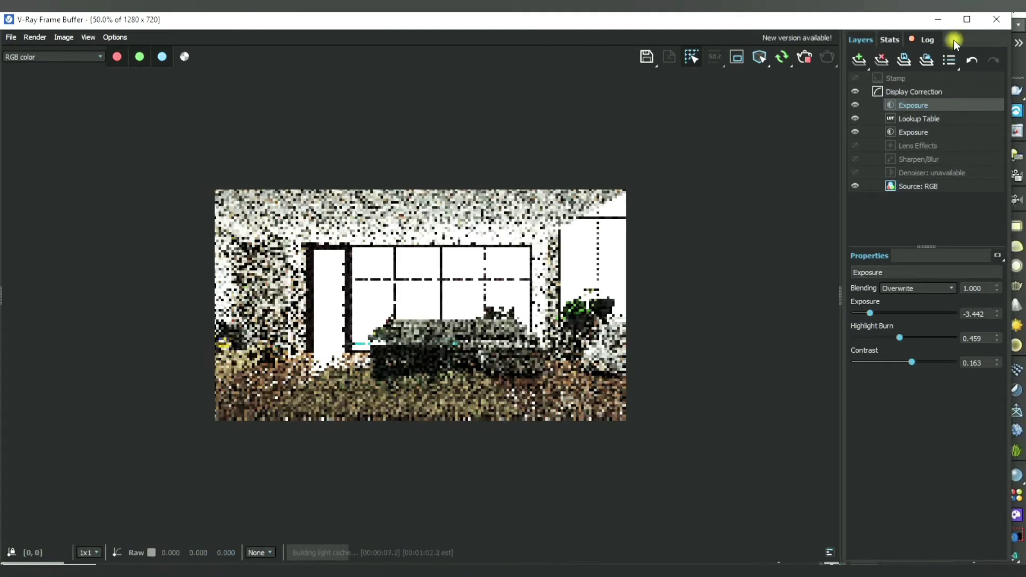
left_click_drag(883, 27, 645, 54)
mouse_move(711, 44)
left_mouse_down()
mouse_move(745, 267)
mouse_move(937, 521)
mouse_move(939, 424)
left_mouse_up()
- Select the viewed camera from the viewport label menu and set its exposure target to 10 EV
left_click(94, 112)
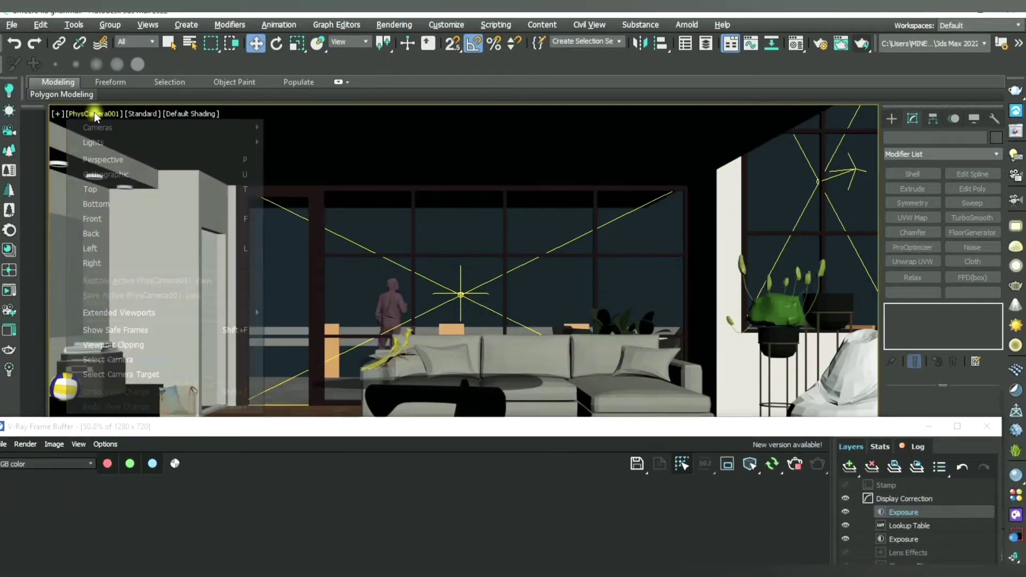
left_click(155, 359)
left_click_drag(509, 422, 341, 85)
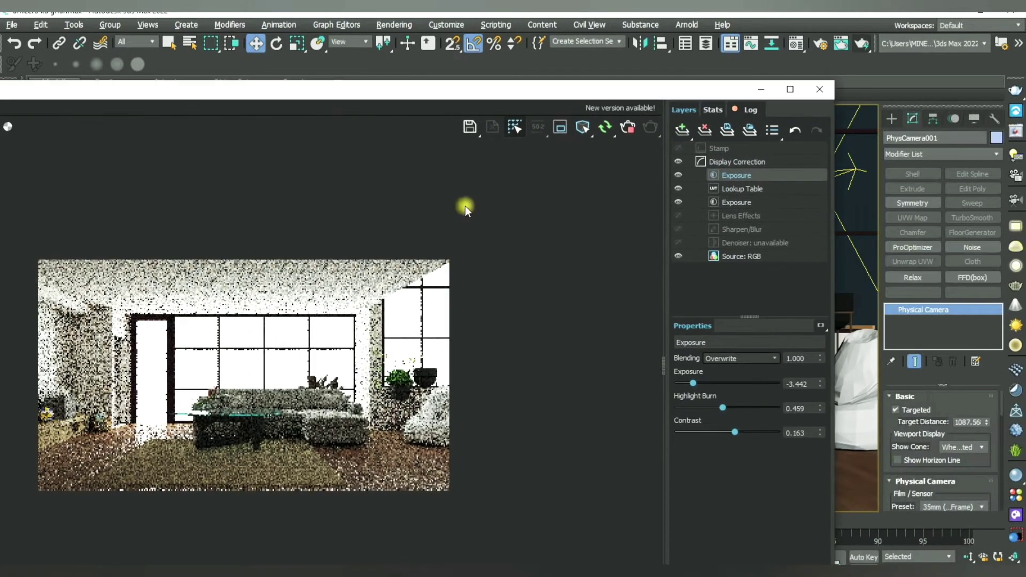
left_click_drag(900, 451, 912, 322)
scroll(912, 322, "down", 3)
scroll(909, 315, "down", 2)
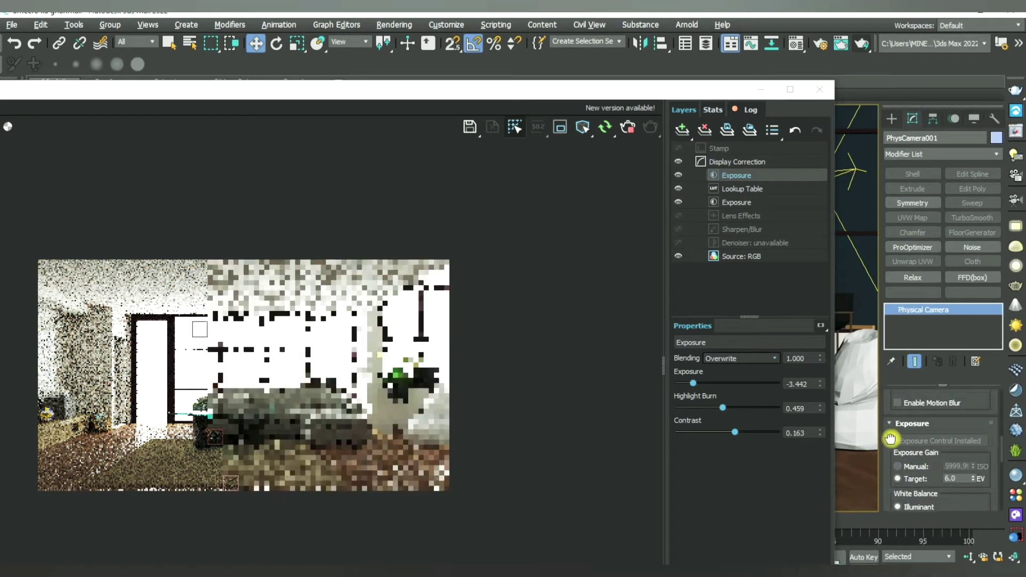
left_click_drag(890, 439, 890, 442)
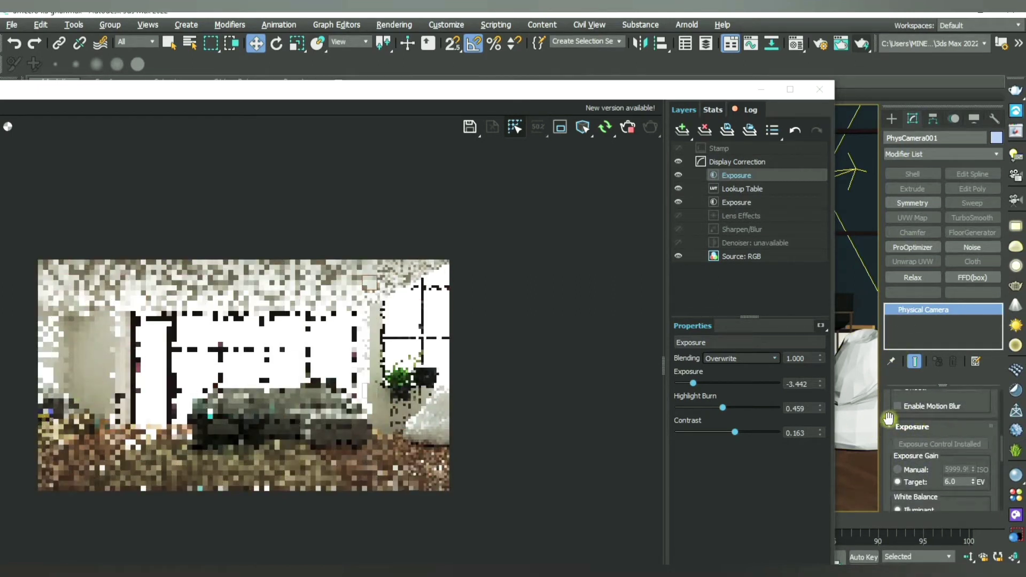
left_click(952, 481)
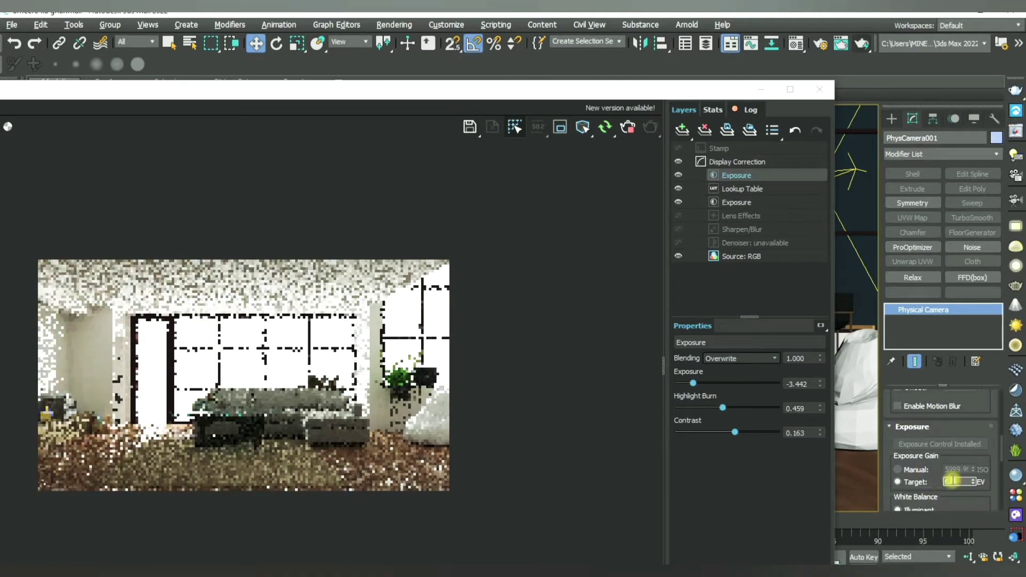
type("10")
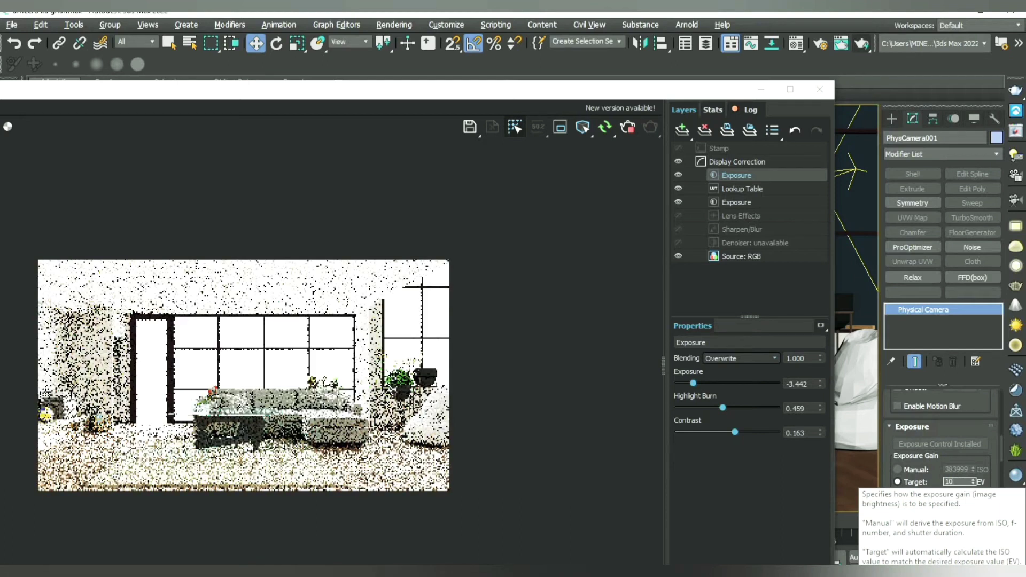
key("Return")
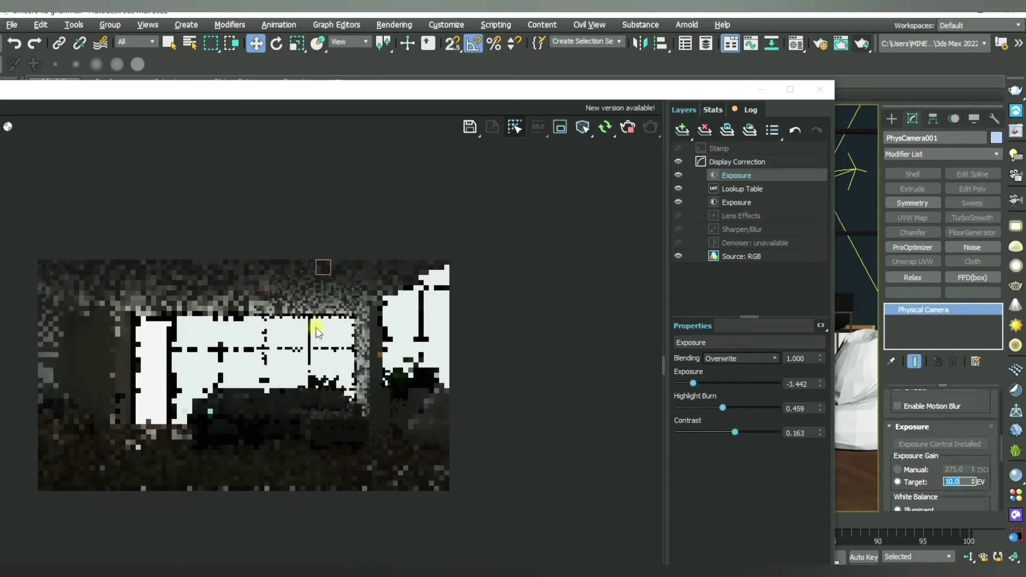
- Review the darker render in the frame buffer, then minimize it
scroll(246, 374, "up", 2)
scroll(332, 322, "down", 2)
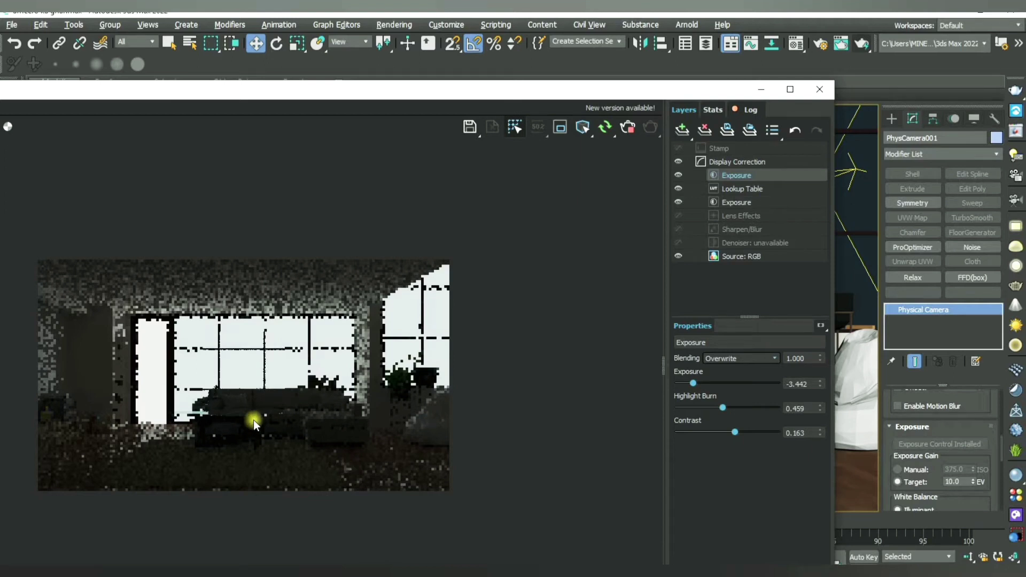
scroll(254, 415, "up", 2)
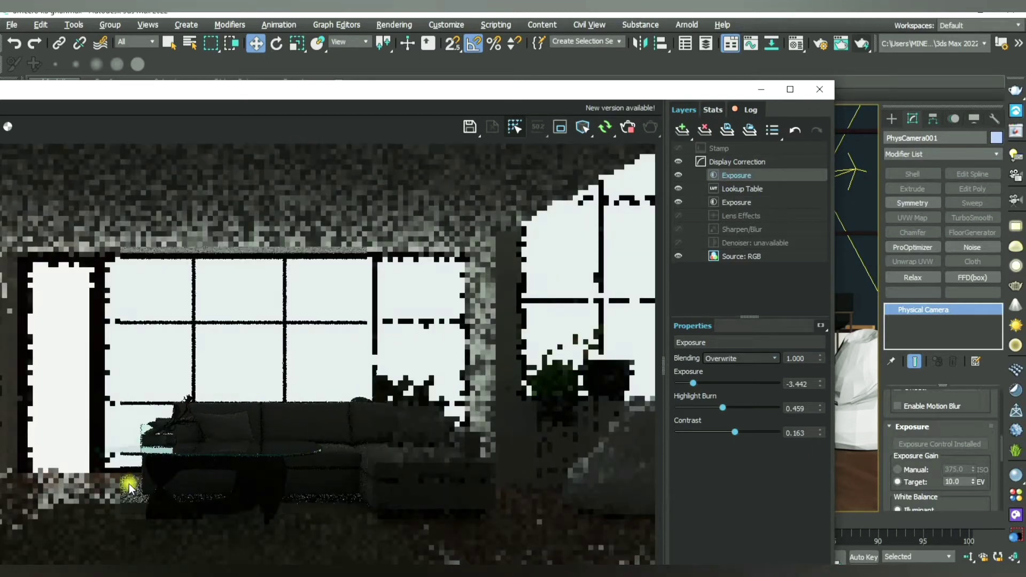
scroll(338, 523, "down", 2)
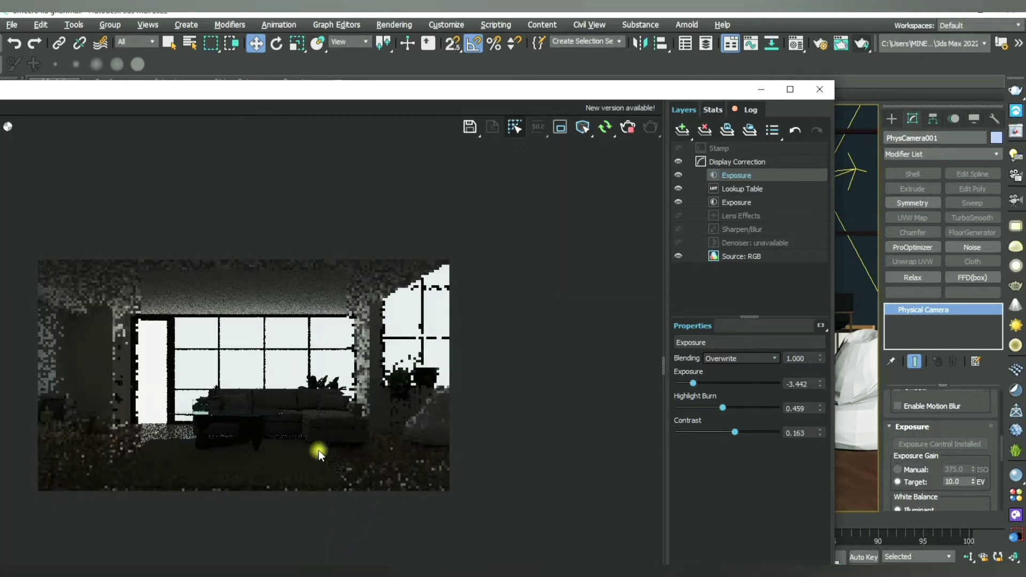
left_click(761, 91)
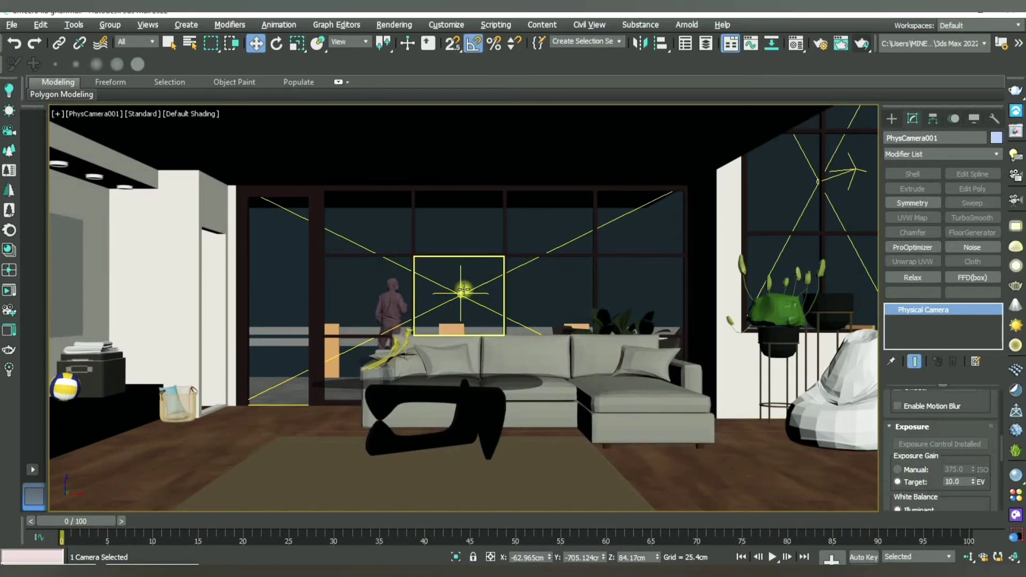
- Select VRayLight001 at the main window and check Invisible in its Options rollout
left_click(439, 290)
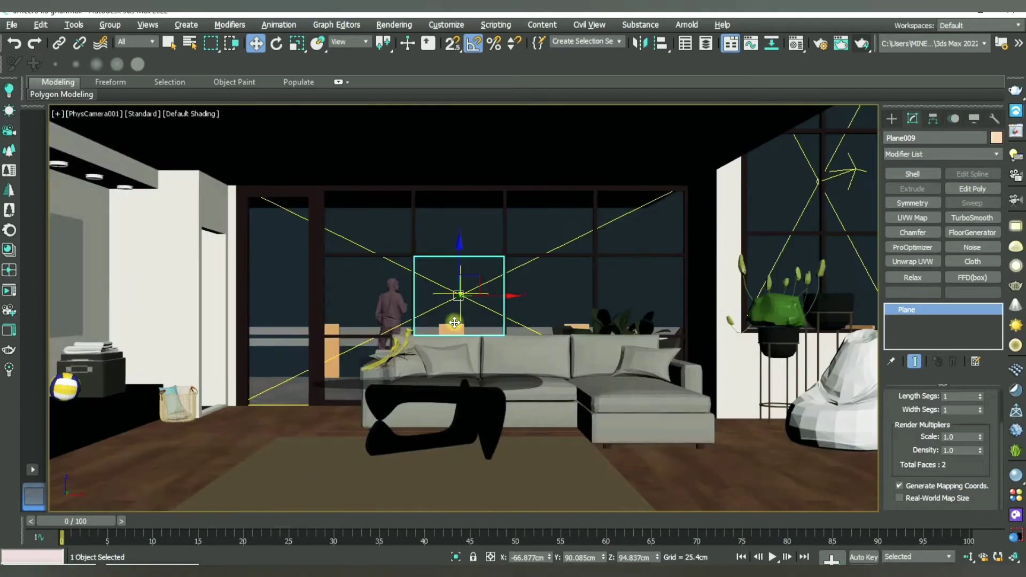
key("alt+w")
left_click(351, 240)
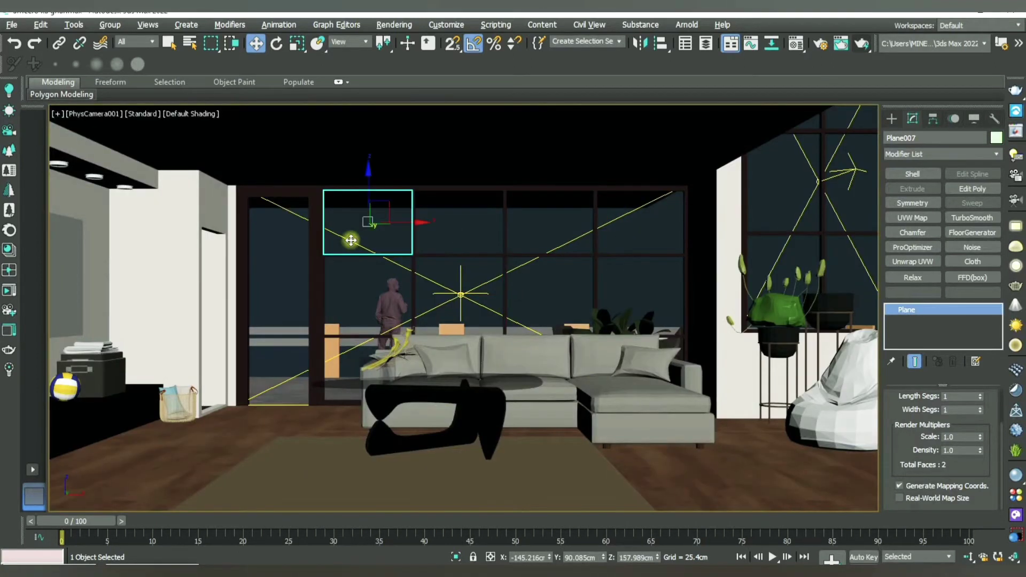
left_click_drag(893, 485, 914, 358)
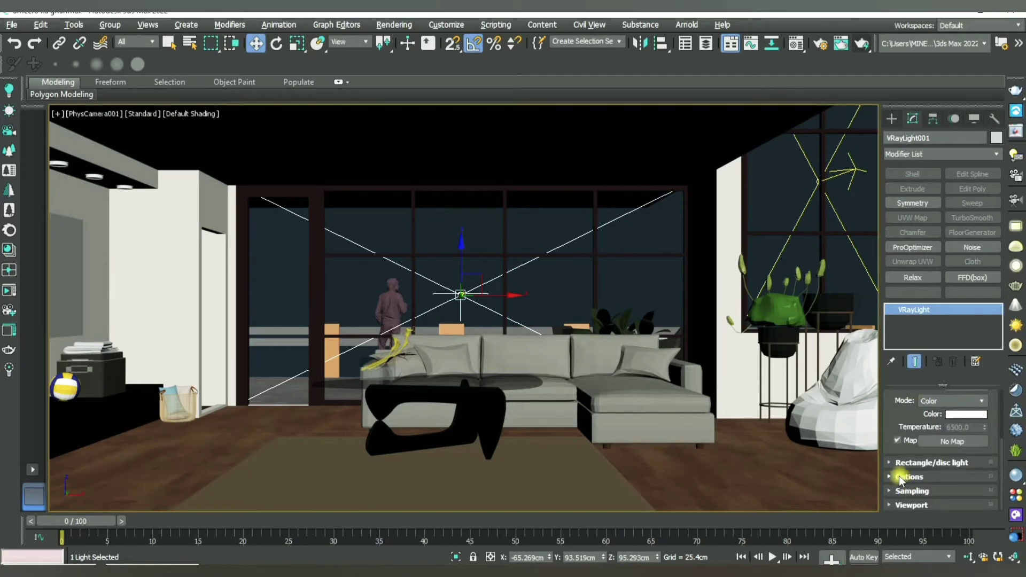
left_click(902, 477)
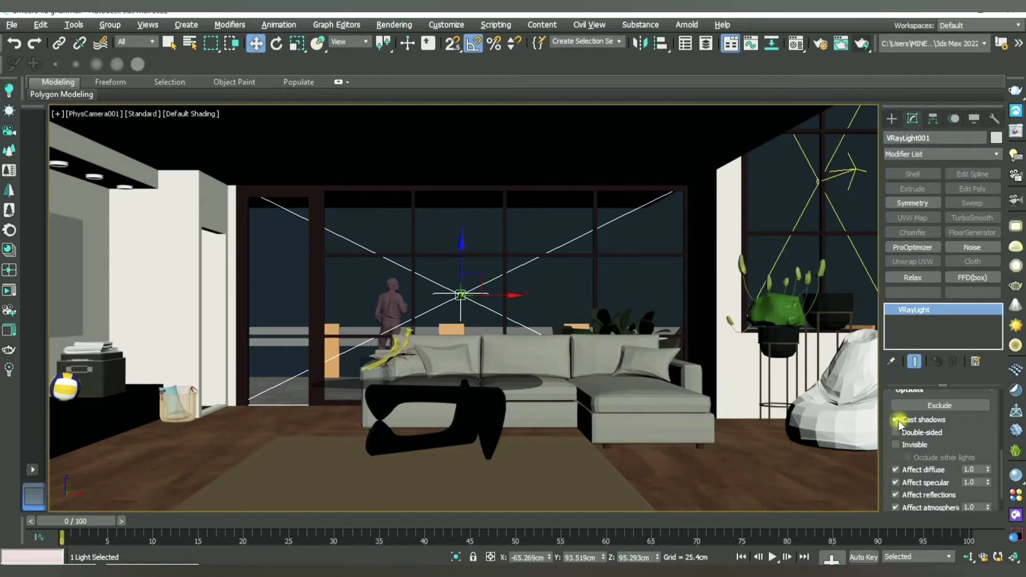
left_click(896, 445)
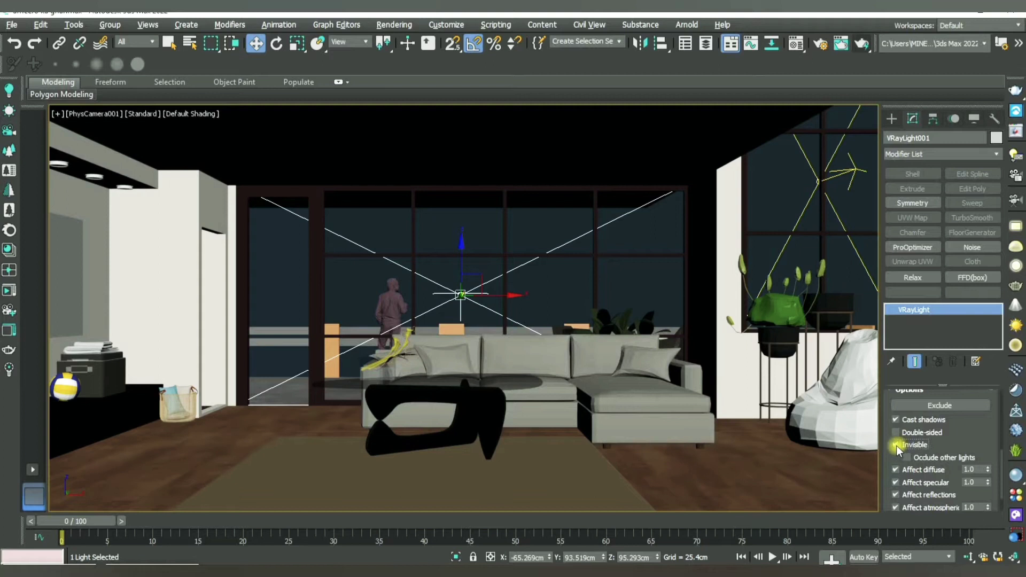
- Make the side-window light VRayLight002 Invisible as well
left_click(807, 204)
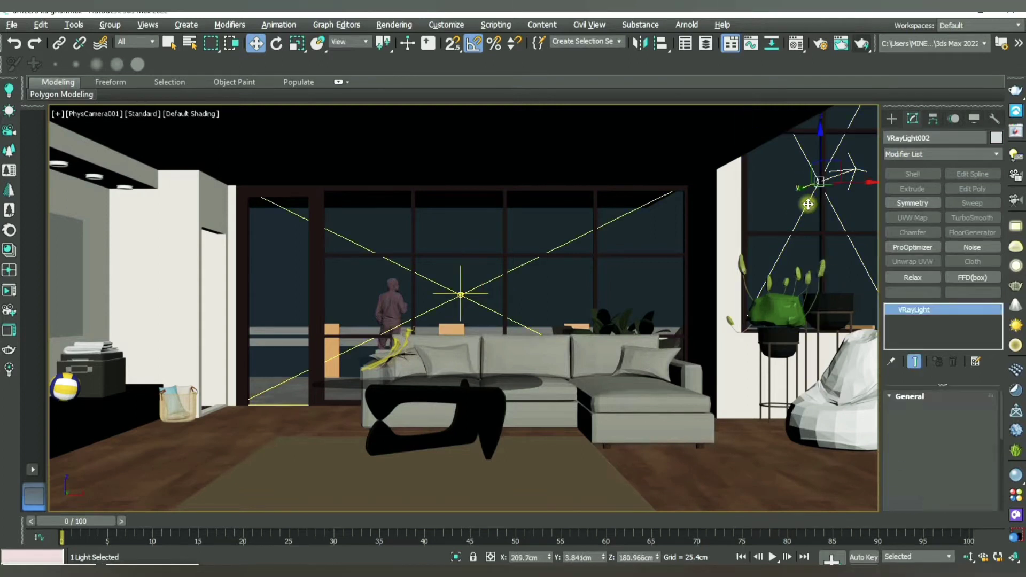
scroll(899, 445, "down", 5)
left_click(897, 440)
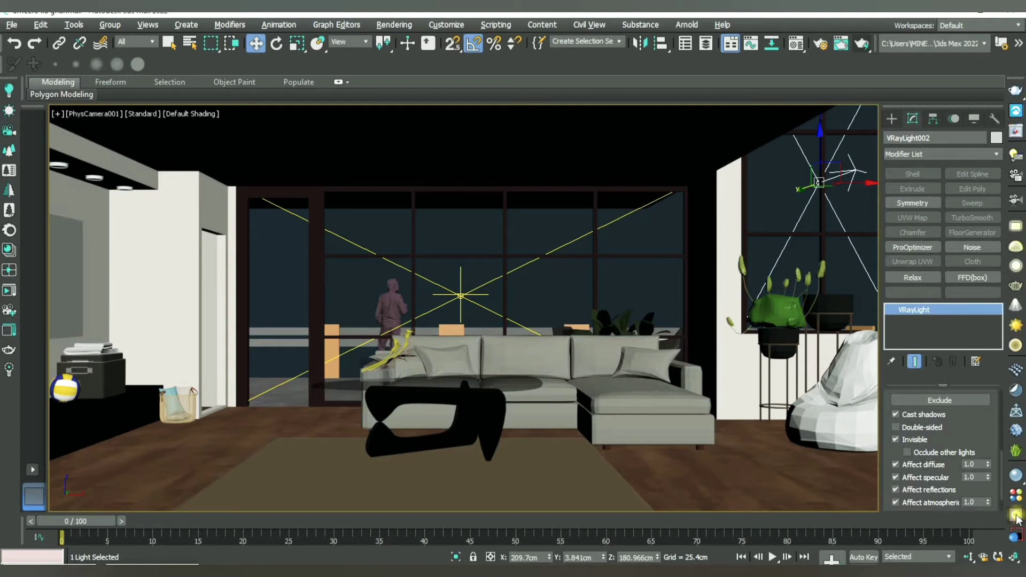
- Open Chaos Cosmos and browse its online HDRI collection
left_click(1019, 517)
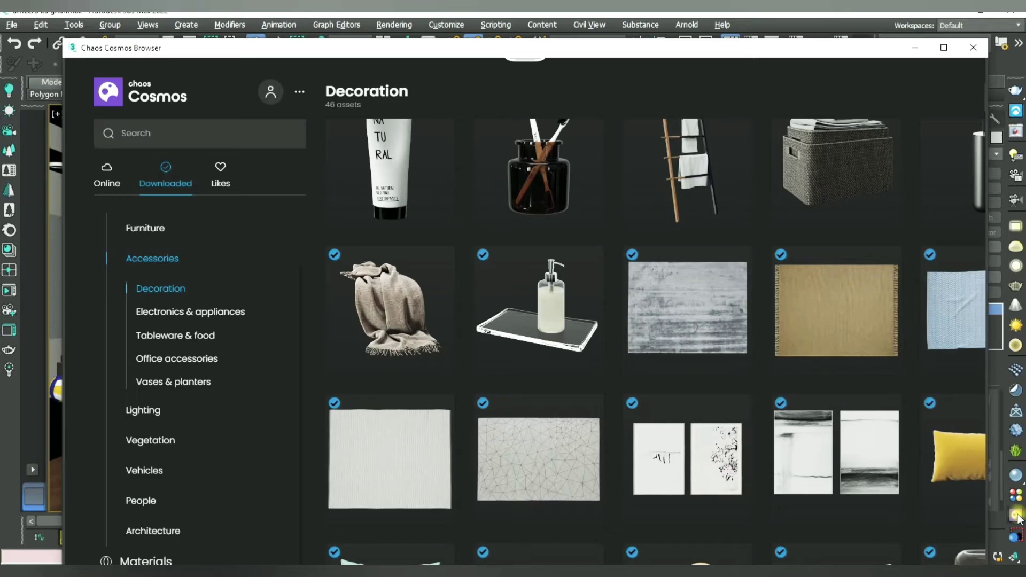
left_click(107, 176)
scroll(160, 347, "down", 3)
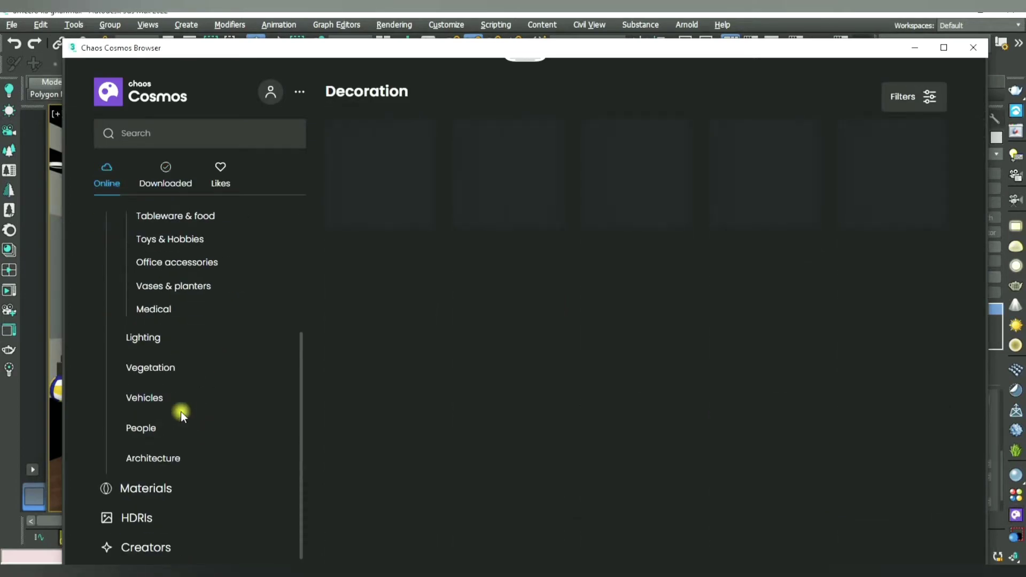
left_click(138, 519)
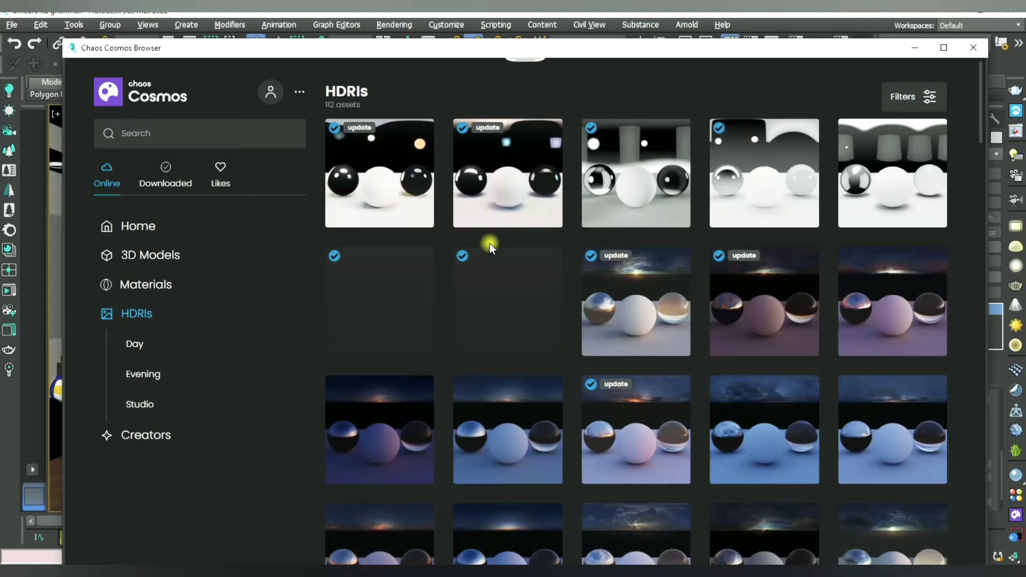
- Find Sunset 025 among the HDRIs and import it into the scene
scroll(672, 315, "down", 2)
scroll(705, 277, "up", 1)
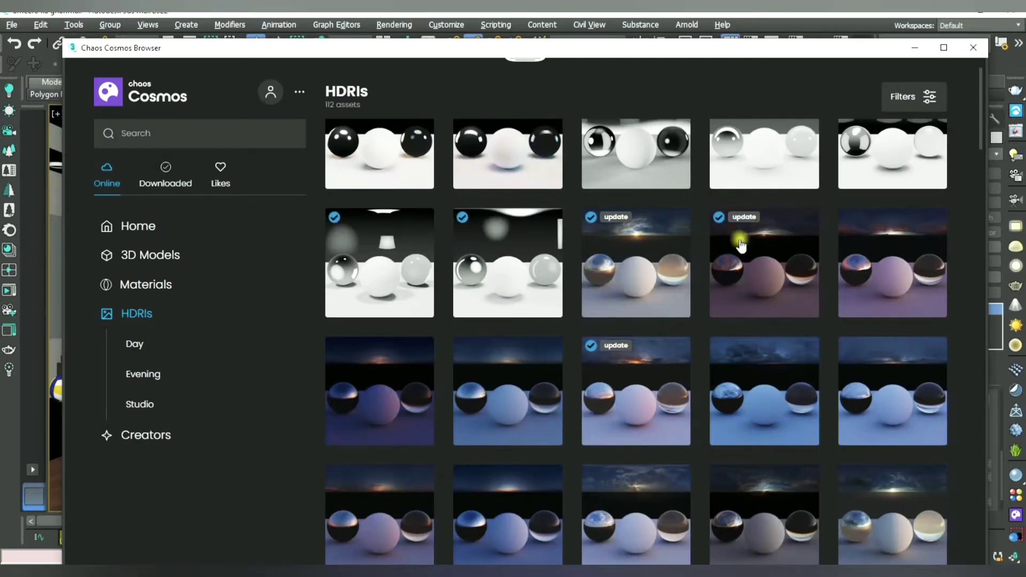
scroll(767, 314, "down", 3)
scroll(759, 338, "down", 2)
scroll(759, 338, "down", 1)
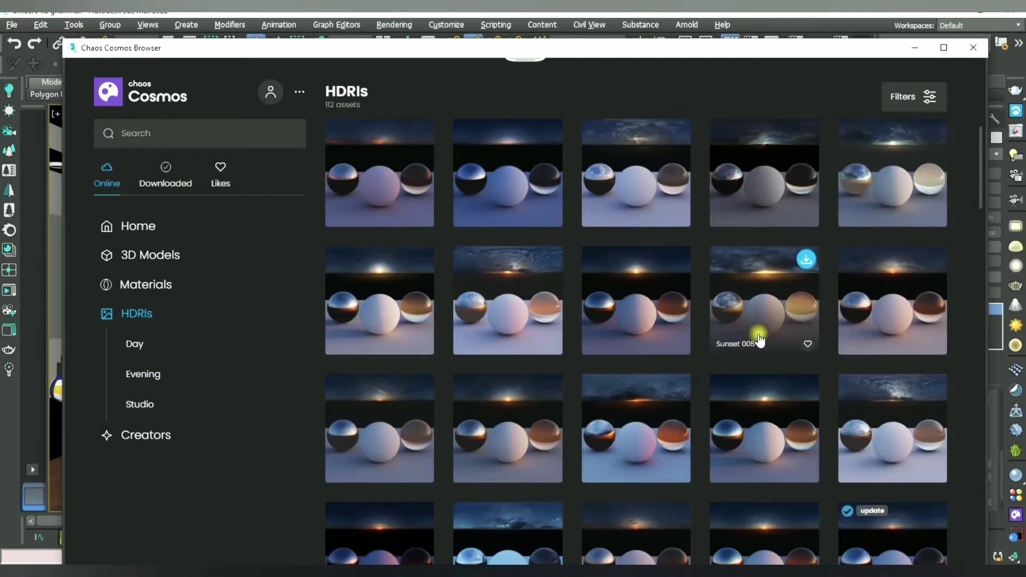
mouse_move(636, 300)
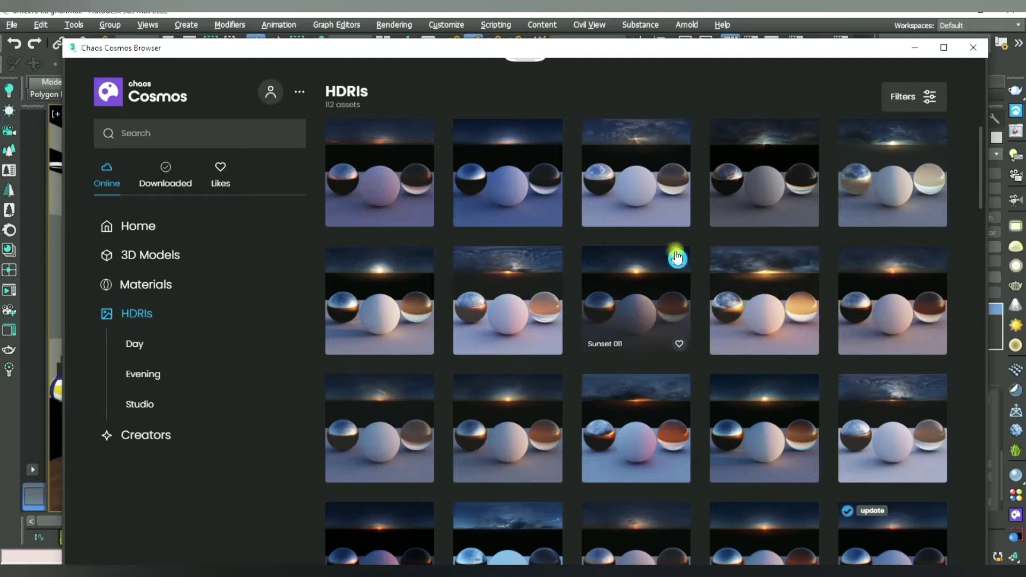
scroll(706, 306, "up", 3)
scroll(740, 329, "up", 2)
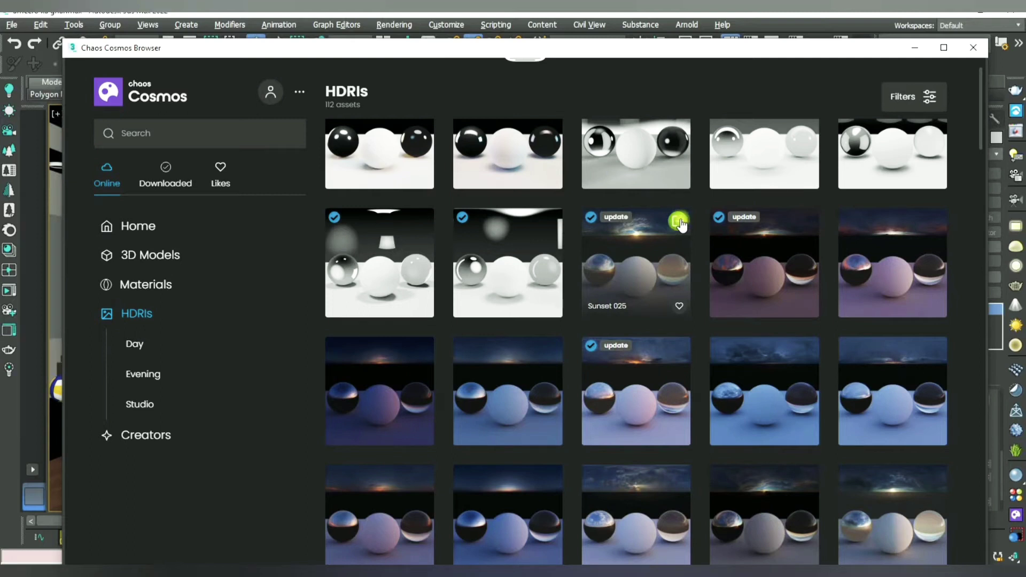
left_click(679, 223)
- In the maximized Top view, move the Sunset dome light VRayLight003 right along X
left_click(918, 48)
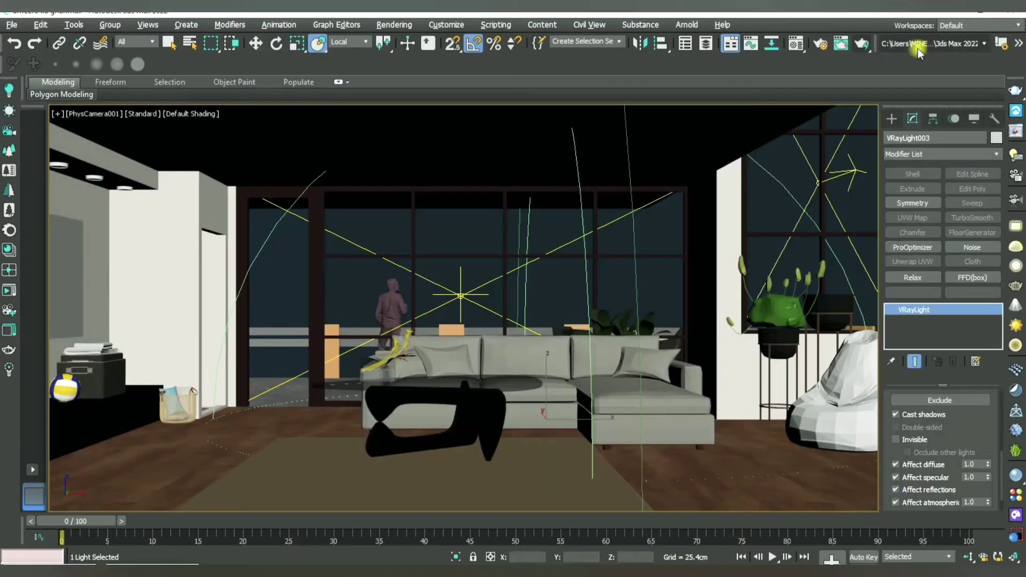
key("alt+w")
middle_click(231, 208)
key("alt+w")
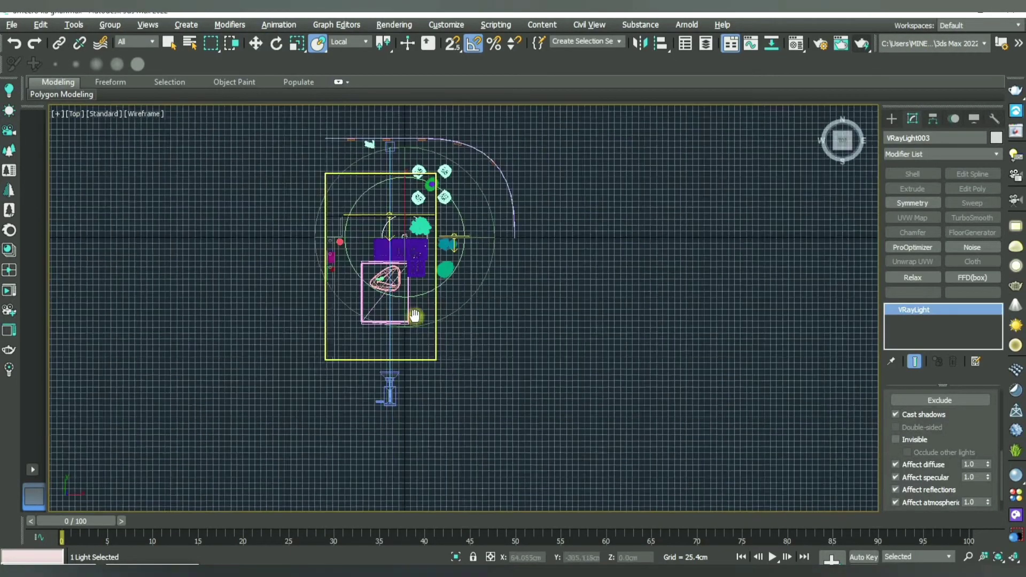
middle_click_drag(415, 316, 373, 385)
key("w")
left_click_drag(409, 312, 619, 312)
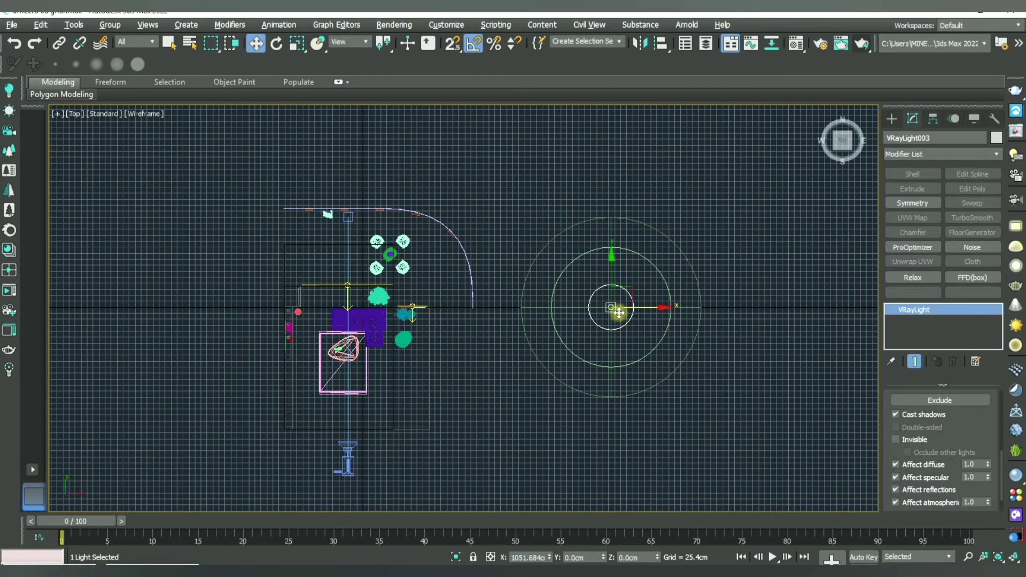
- Toggle the plan view's shading, then maximize the camera viewport again
scroll(514, 386, "down", 2)
key("F3")
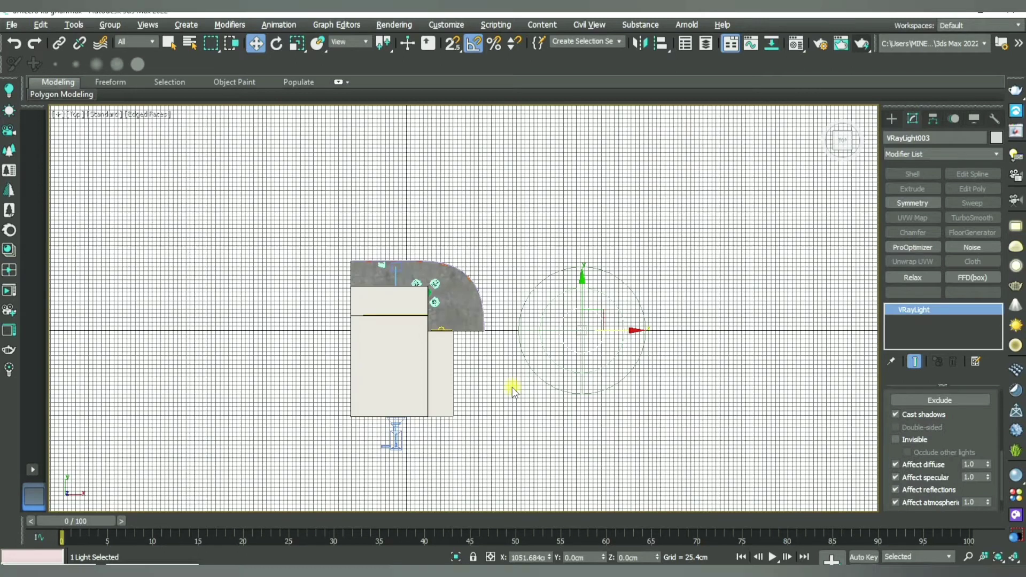
key("F3")
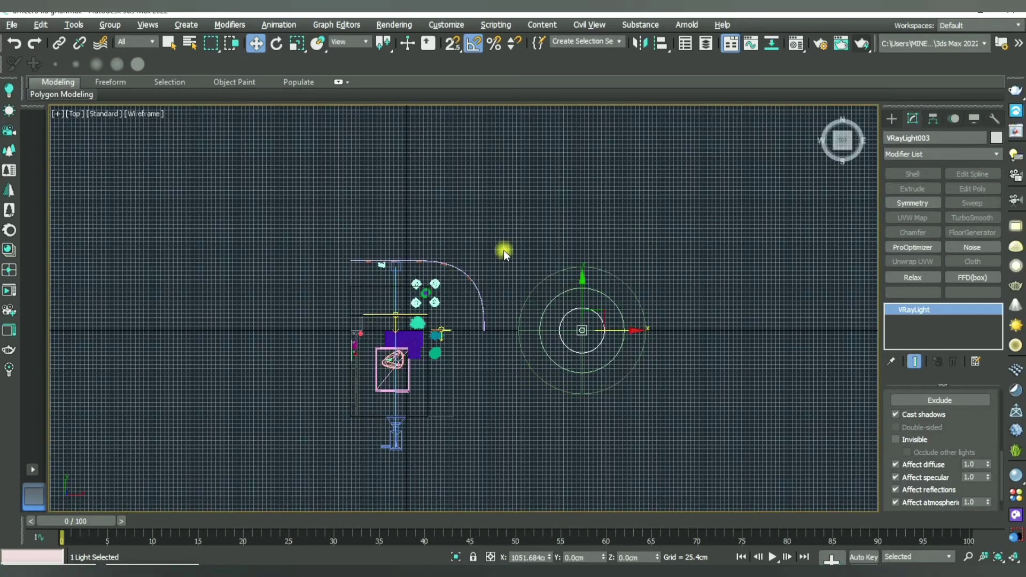
key("alt+w")
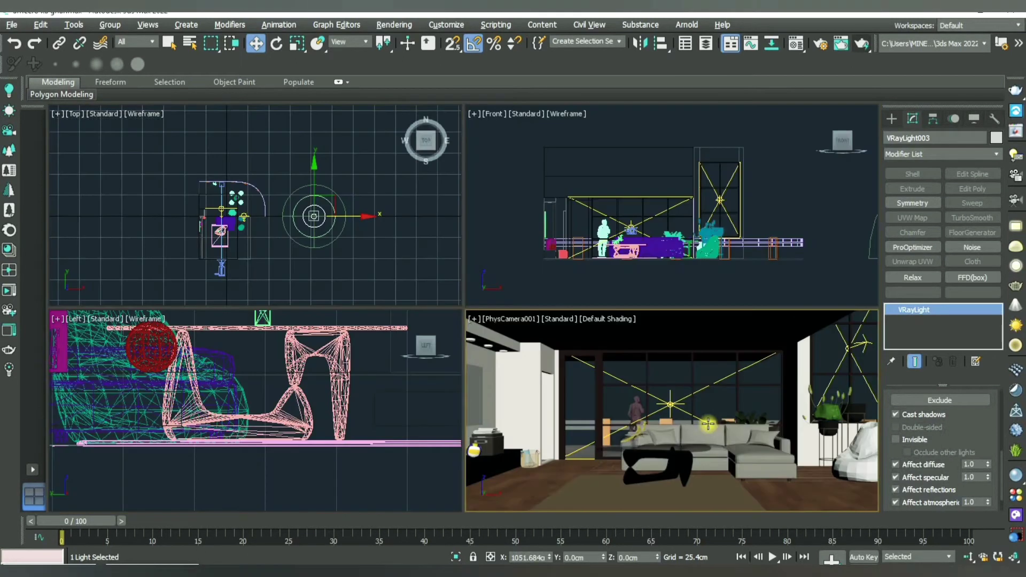
right_click(648, 380)
key("alt+w")
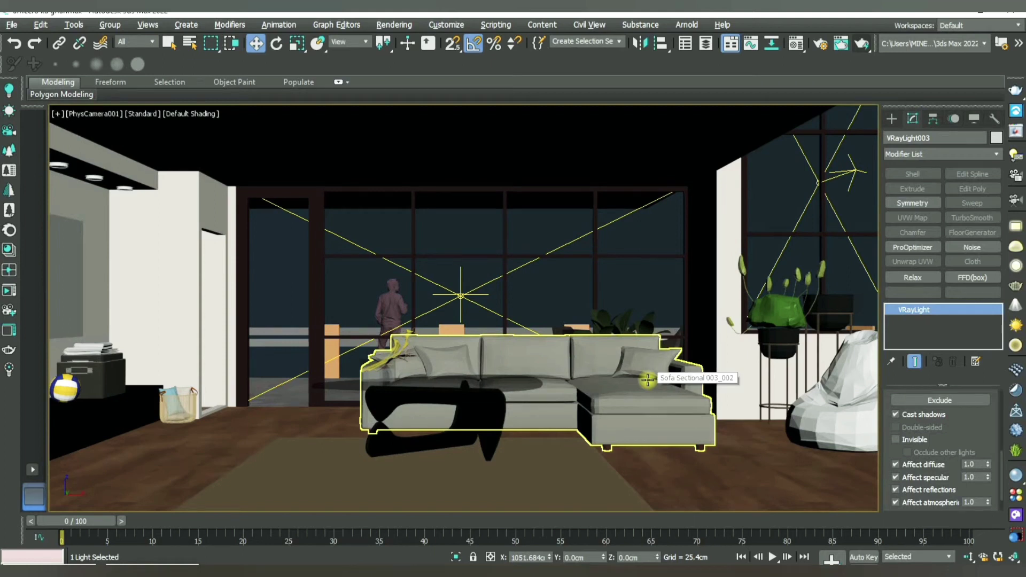
- Render the camera view, zoom around the frame buffer to check the Sunset 025 sky, then stop it
left_click(861, 42)
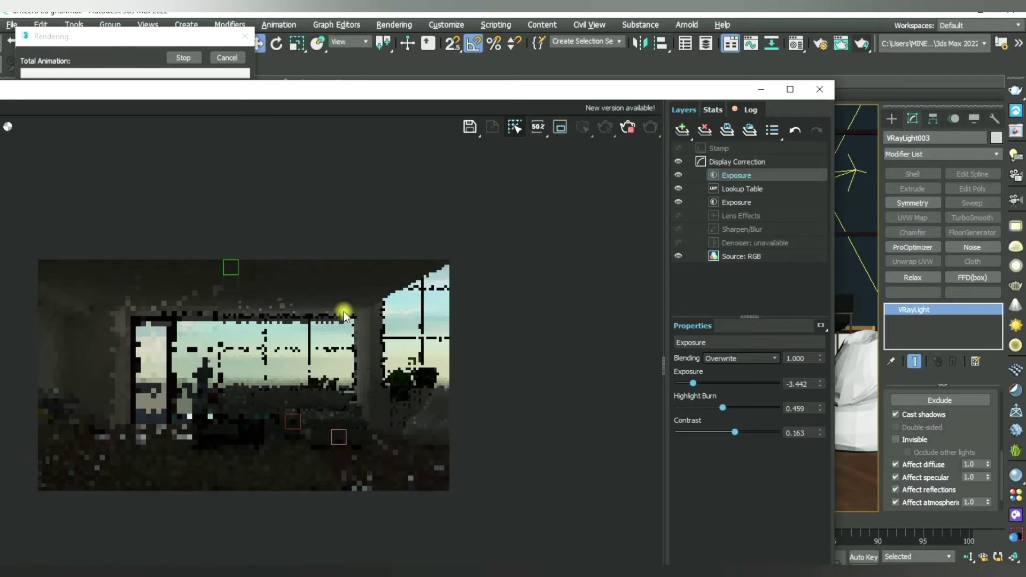
scroll(210, 377, "up", 4)
scroll(258, 296, "down", 1)
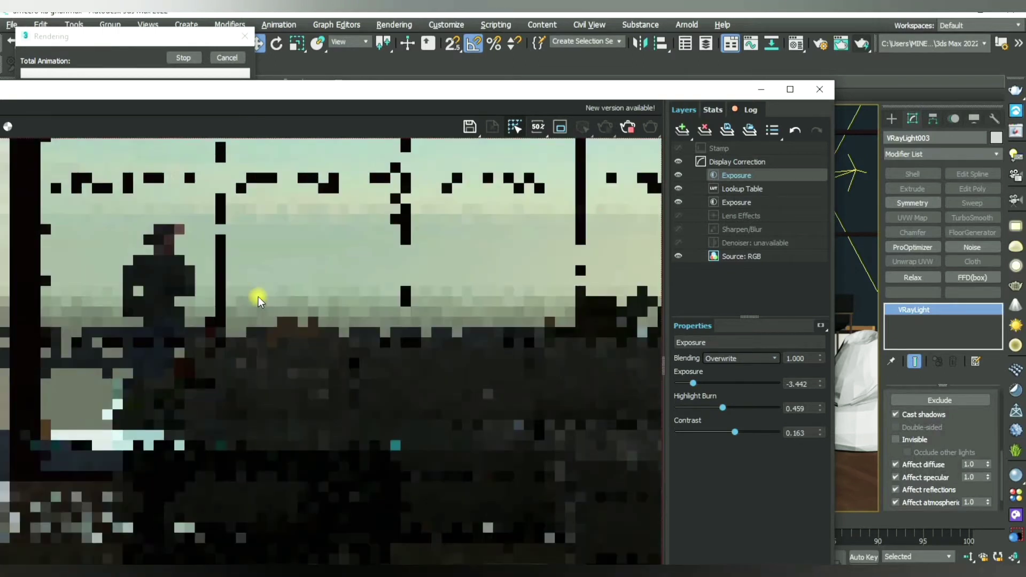
scroll(258, 301, "down", 2)
scroll(259, 315, "down", 2)
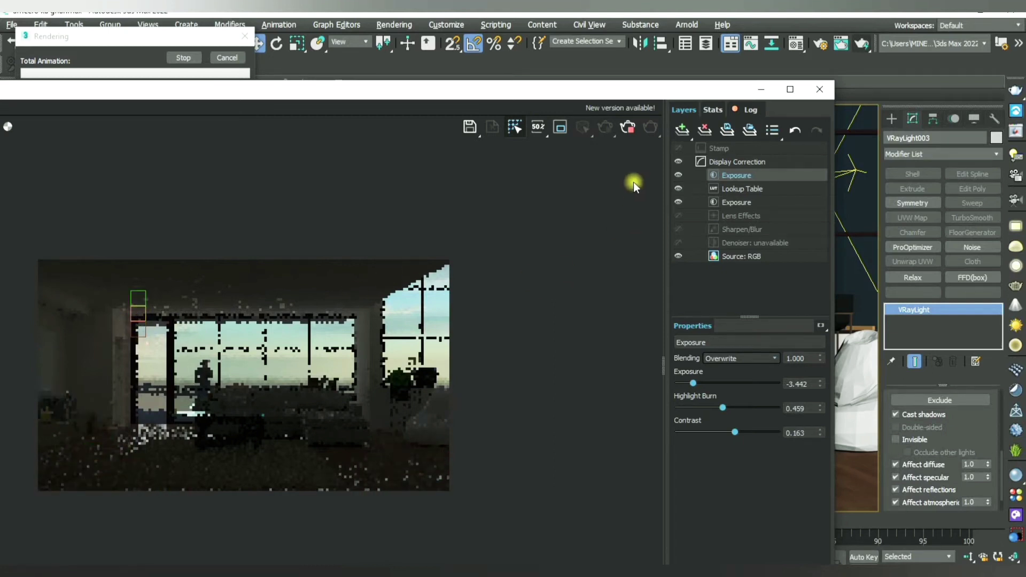
scroll(136, 321, "up", 2)
scroll(177, 331, "down", 2)
scroll(144, 315, "up", 2)
scroll(122, 299, "up", 2)
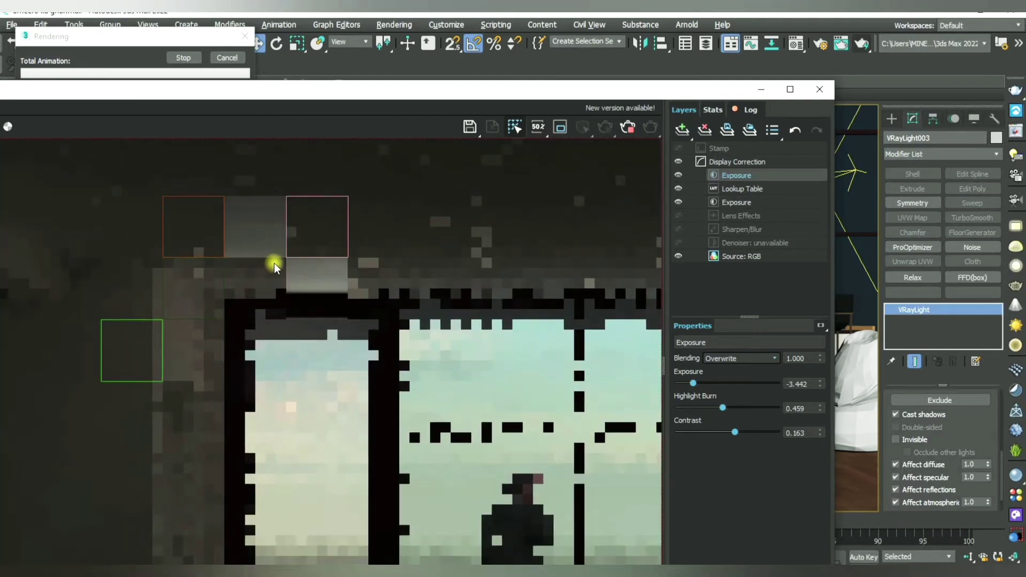
scroll(297, 299, "down", 4)
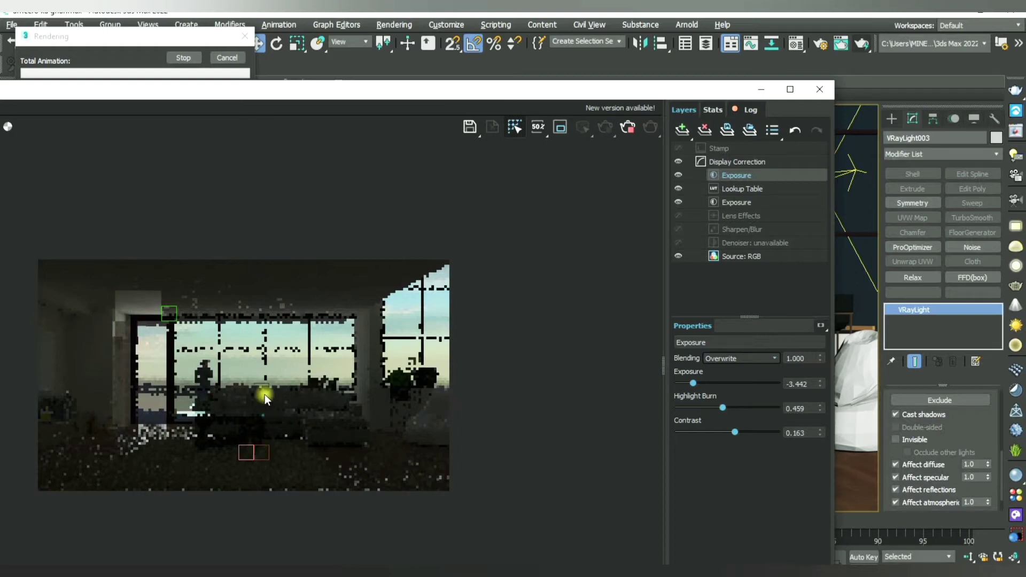
scroll(136, 338, "up", 2)
scroll(101, 256, "up", 2)
scroll(349, 289, "up", 2)
scroll(349, 290, "down", 2)
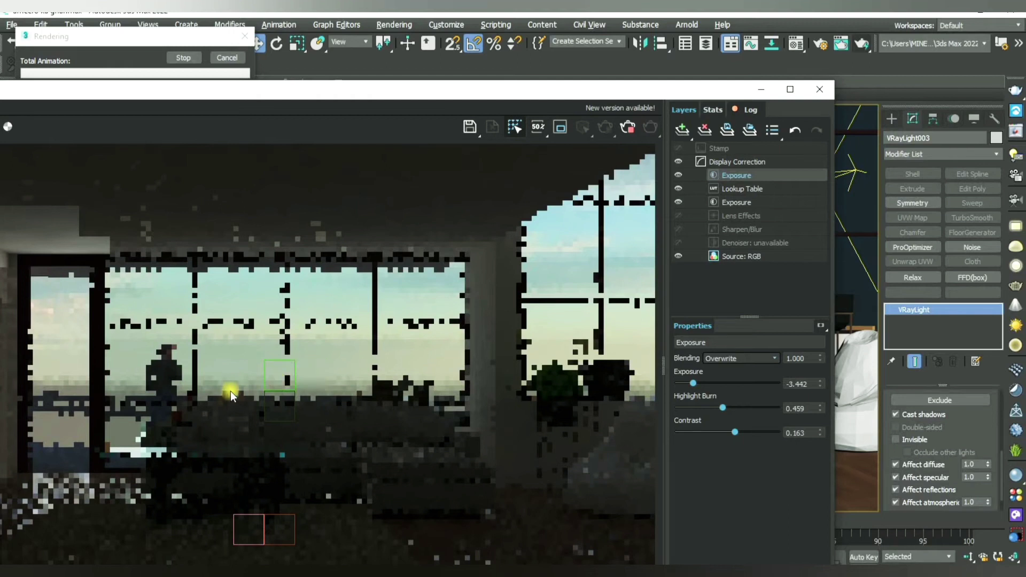
left_click(628, 127)
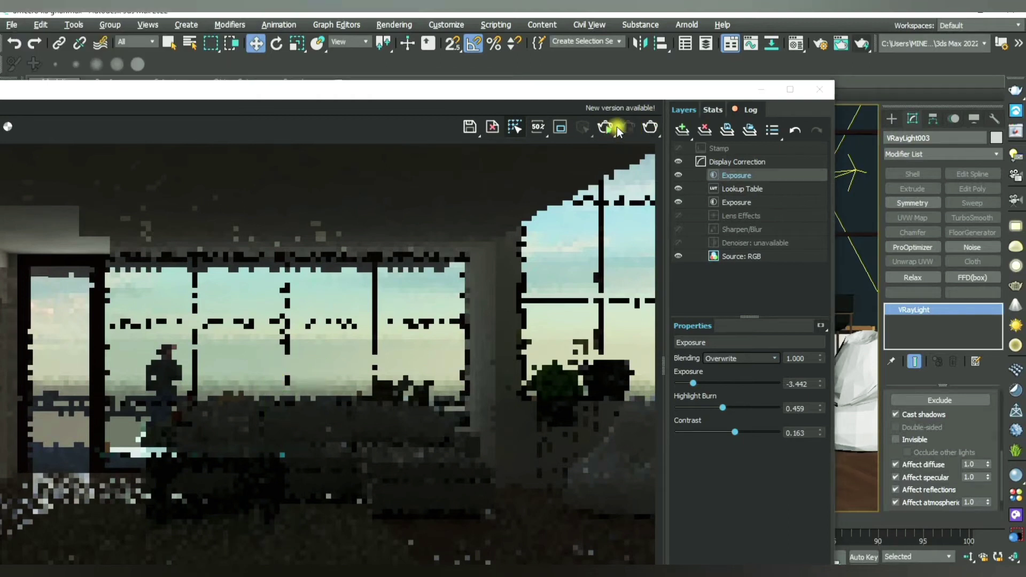
- Close the frame buffer and make the camera viewport use the environment background
left_click(760, 89)
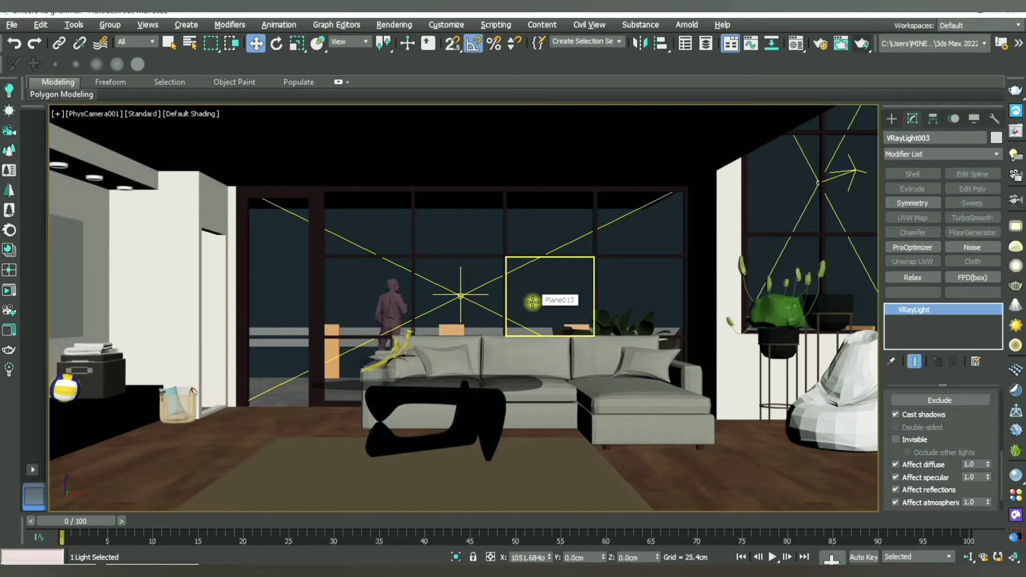
key("alt+b")
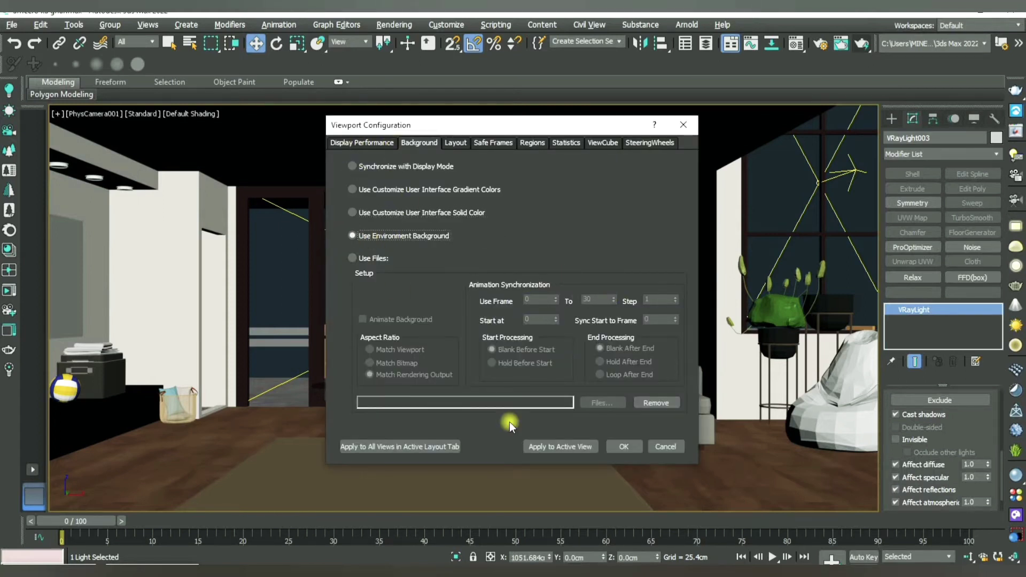
left_click(566, 448)
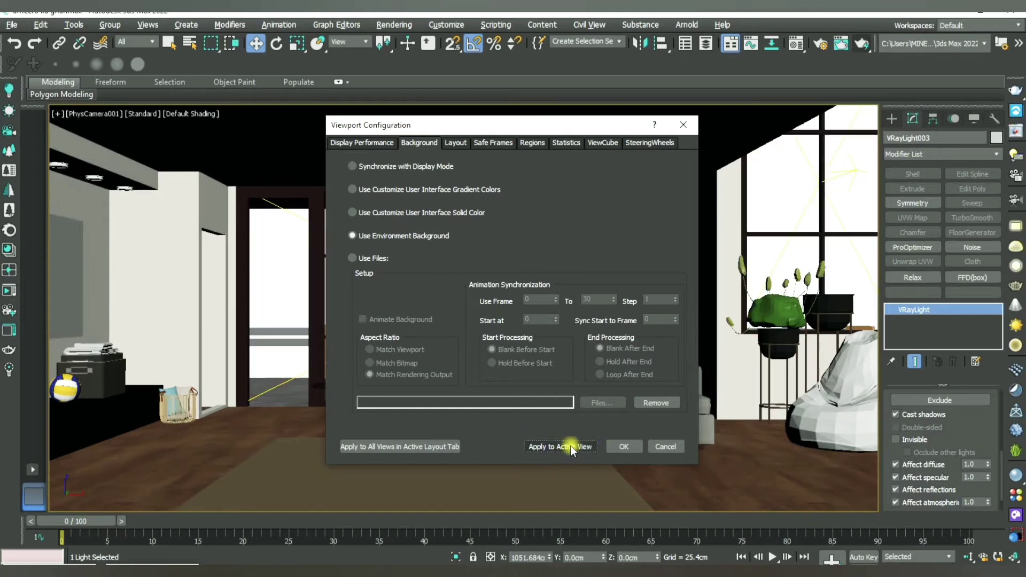
left_click(625, 446)
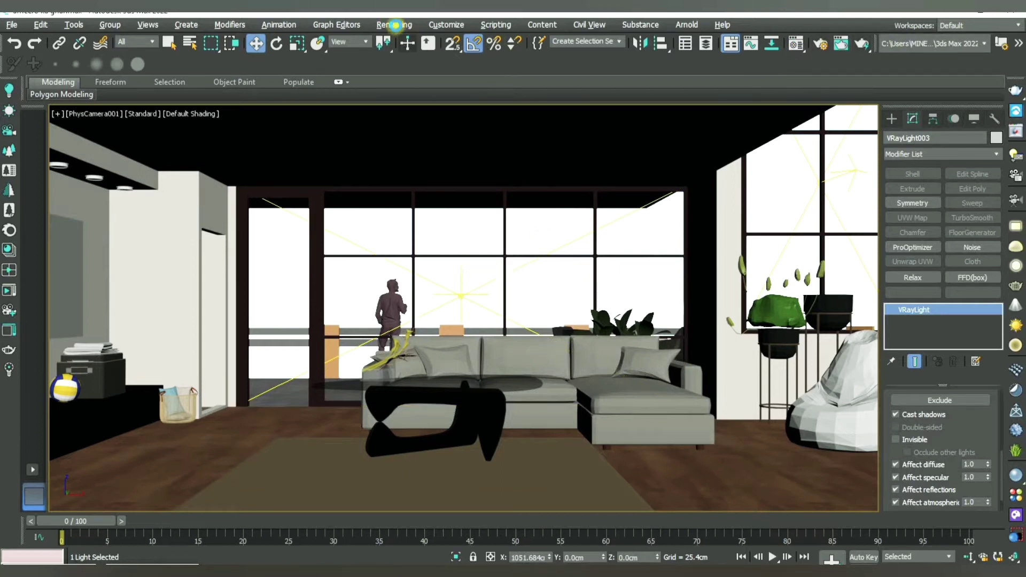
left_click(398, 30)
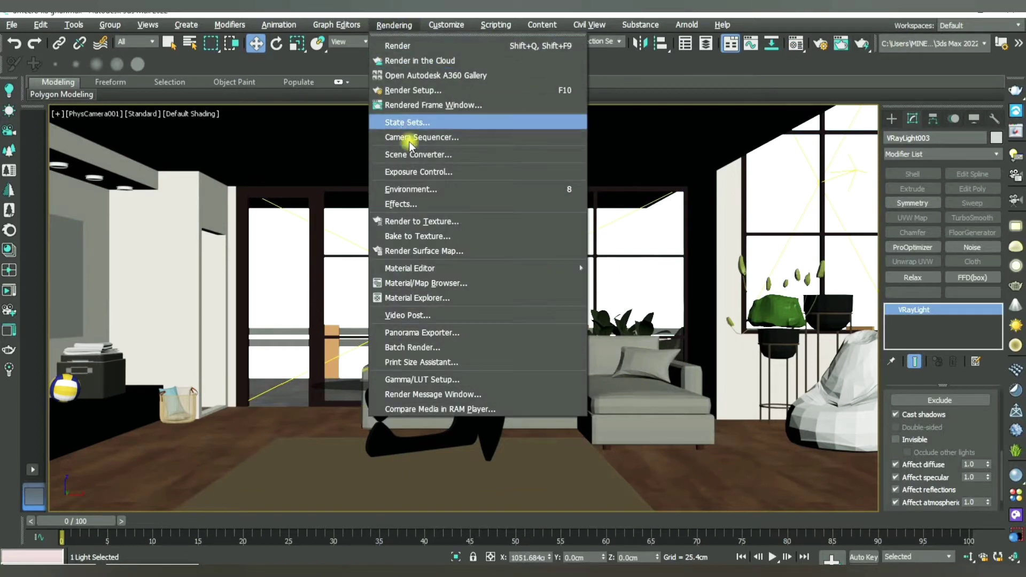
- Clear the existing map in Environment and Effects and bring up the Material Editor
left_click(417, 191)
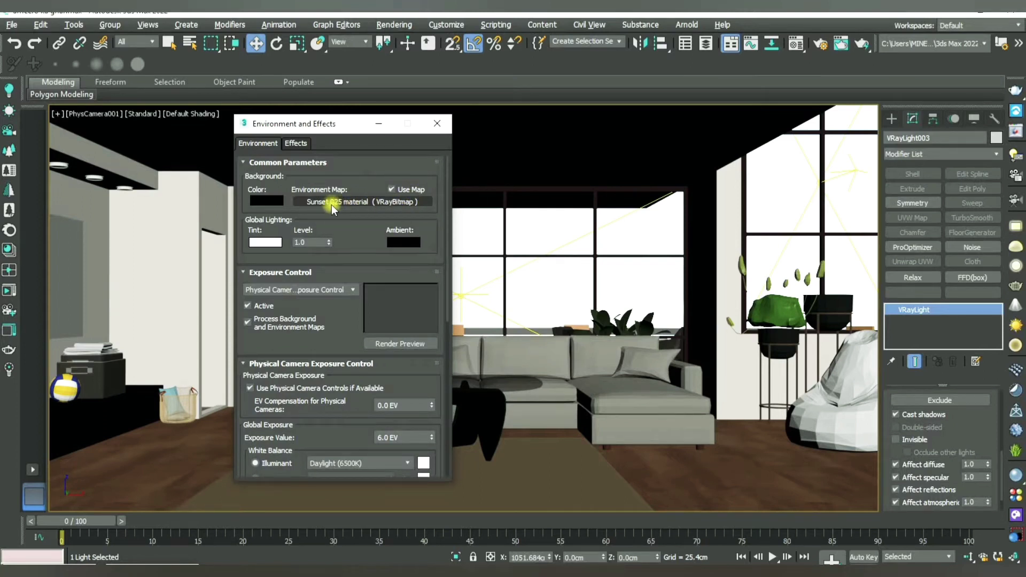
right_click(364, 200)
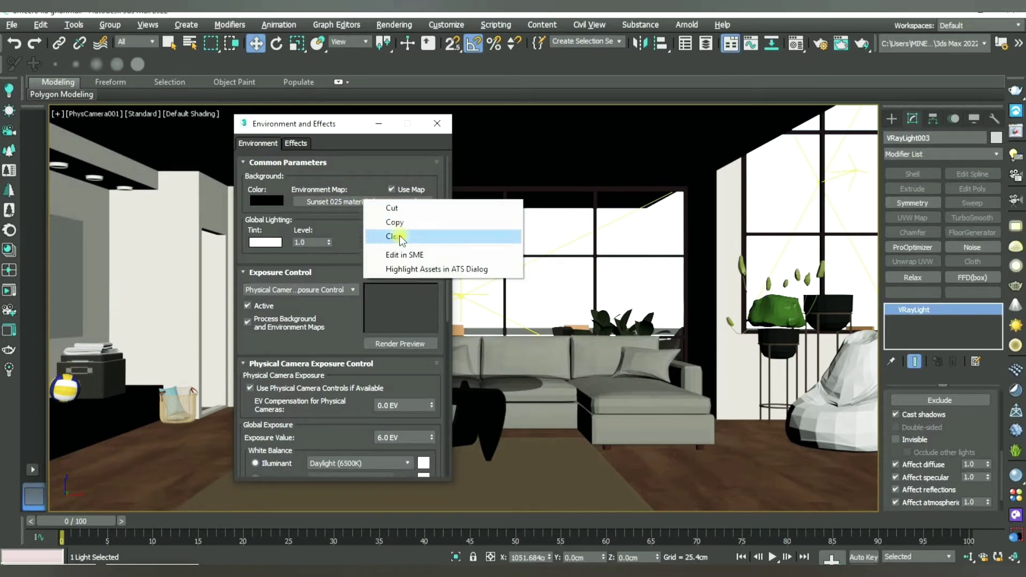
left_click(390, 235)
key("m")
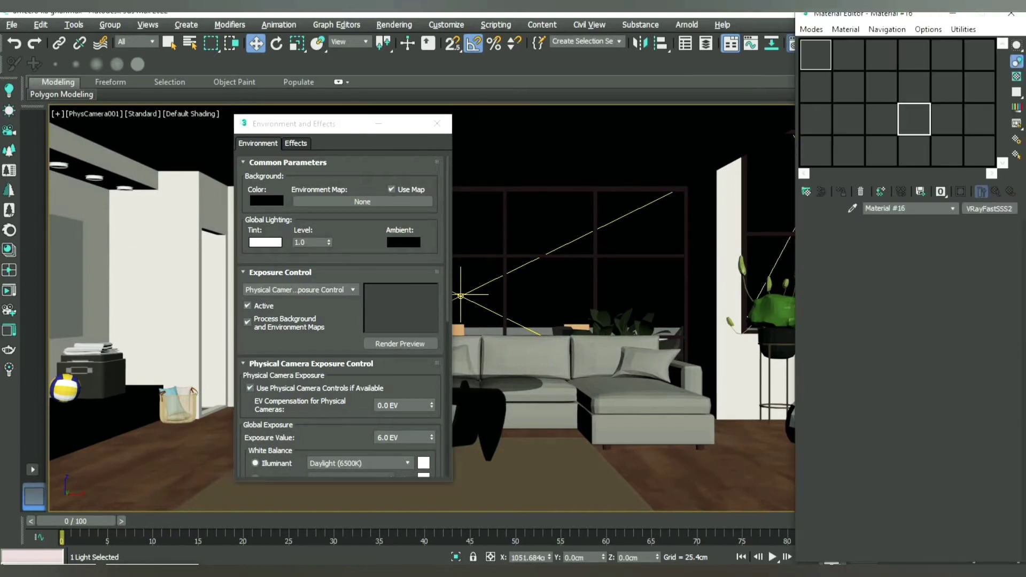
left_click(325, 206)
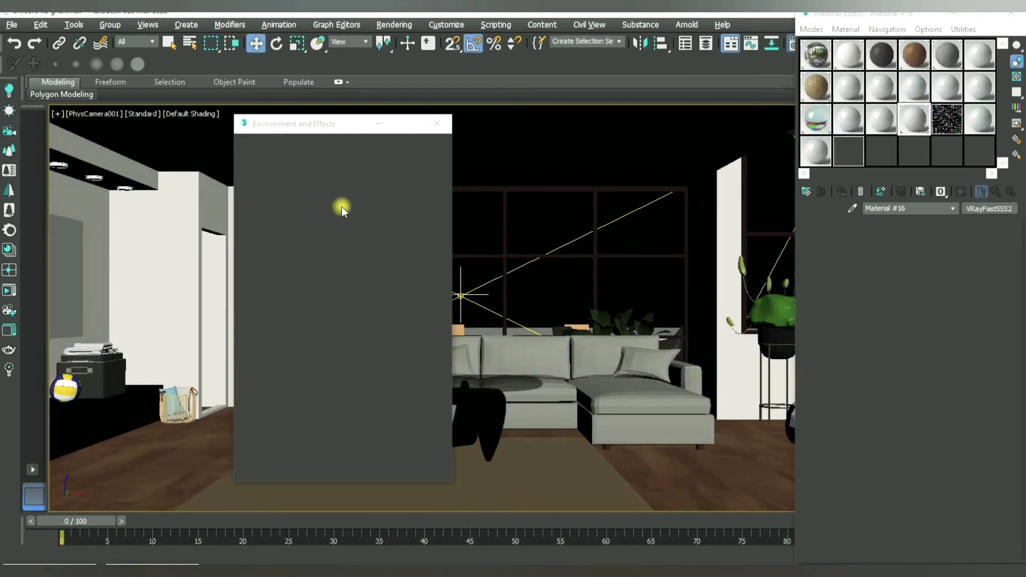
left_click_drag(907, 25, 635, 122)
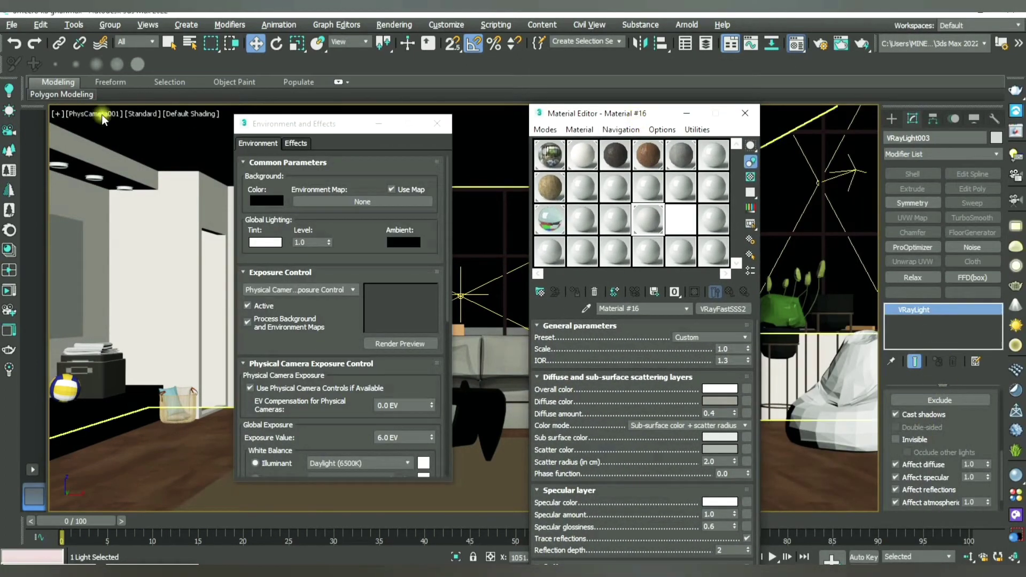
left_click(63, 73)
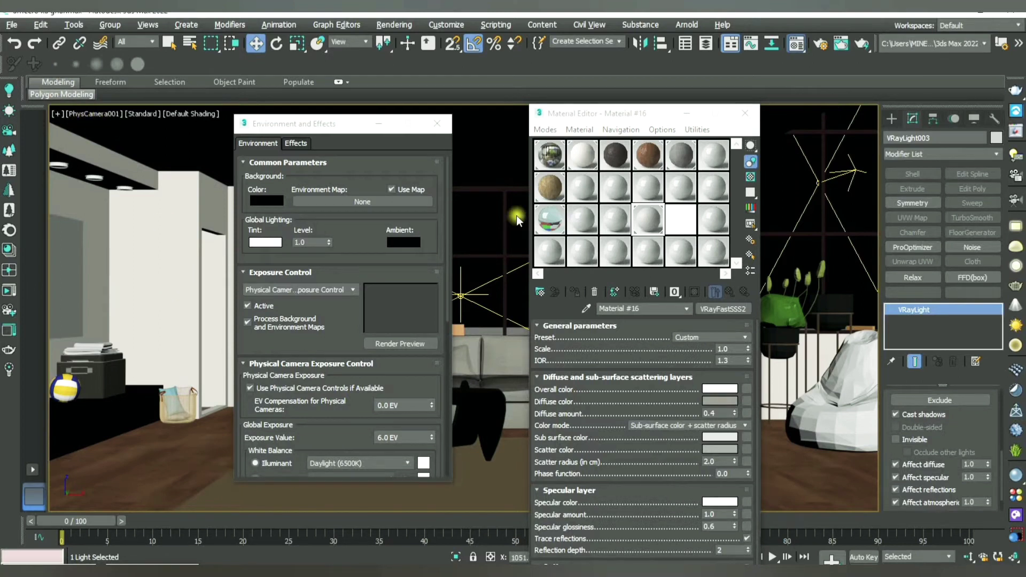
- Instance the Sunset 025 dome light's map into a material slot, then onto Environment Map
key("alt+w")
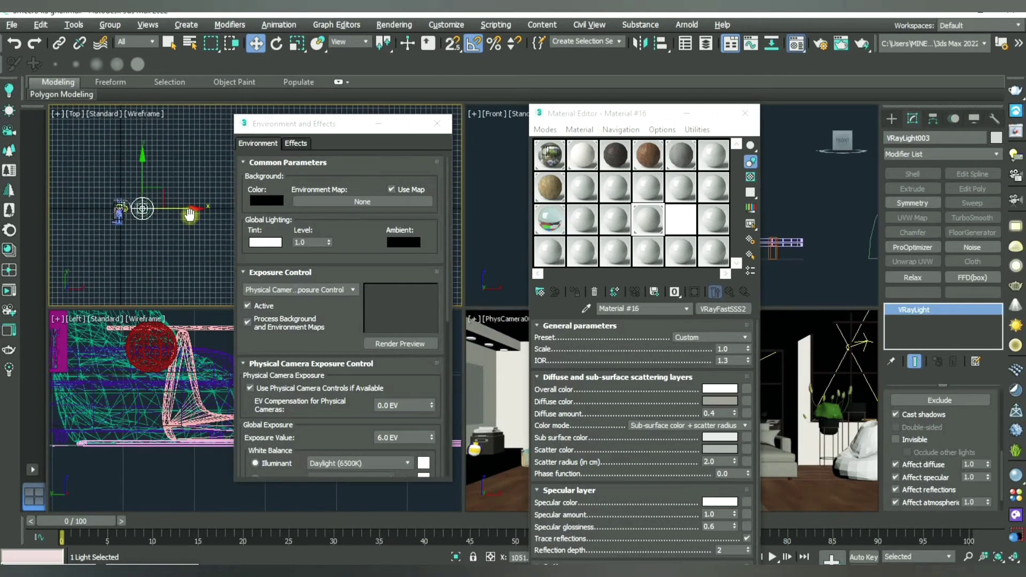
left_click(170, 202)
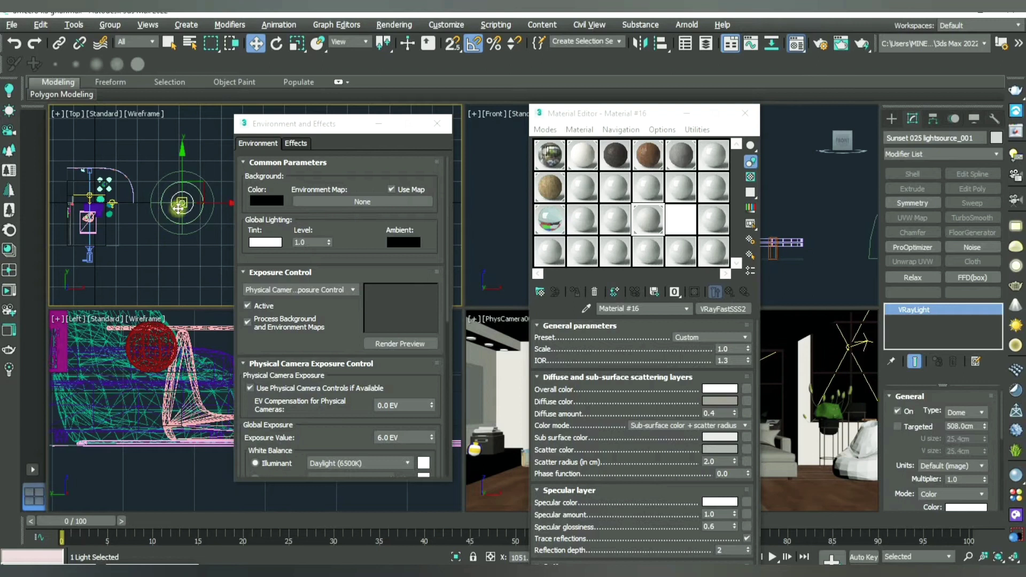
scroll(910, 459, "down", 5)
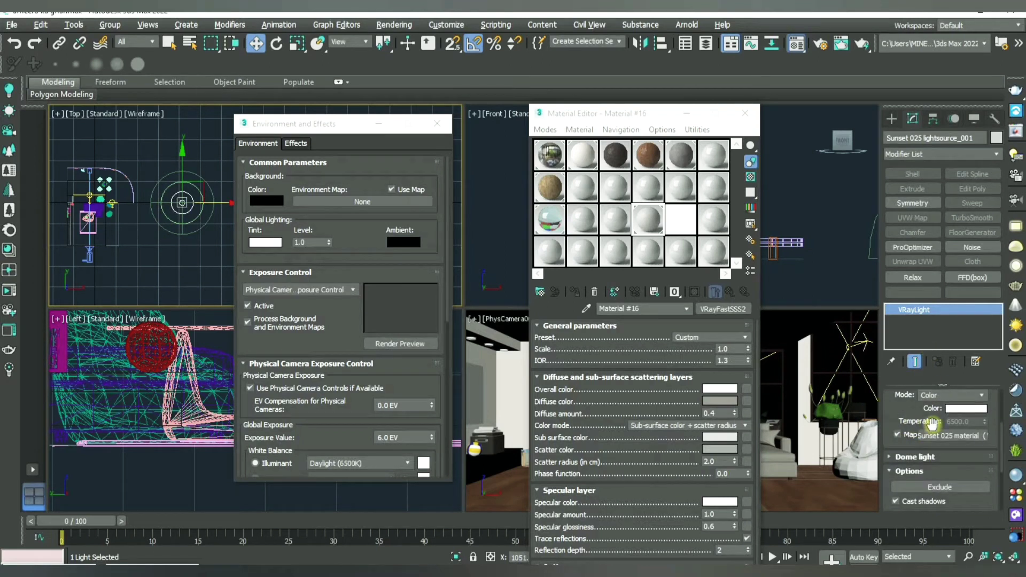
left_click_drag(955, 437, 718, 251)
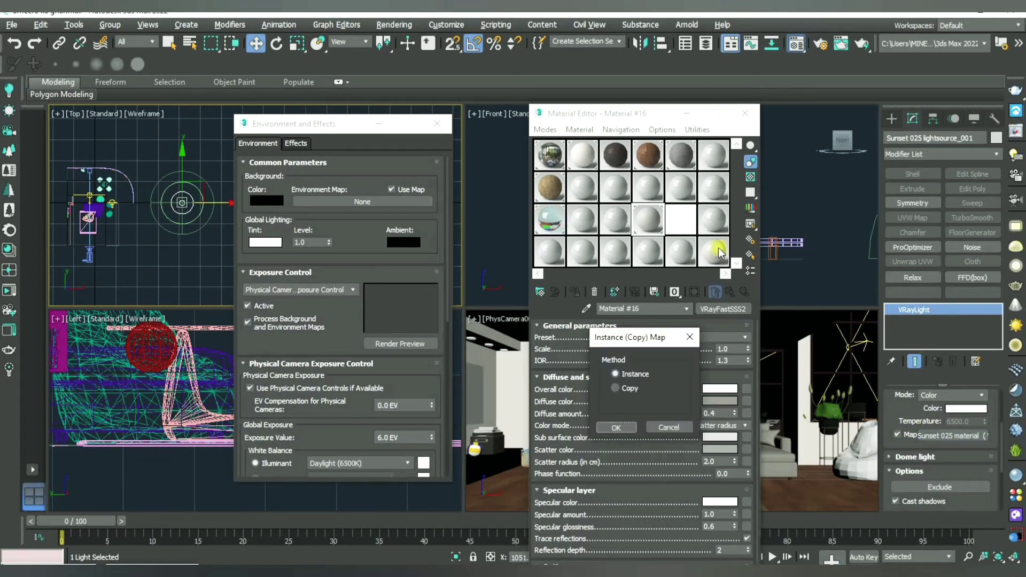
left_click(616, 428)
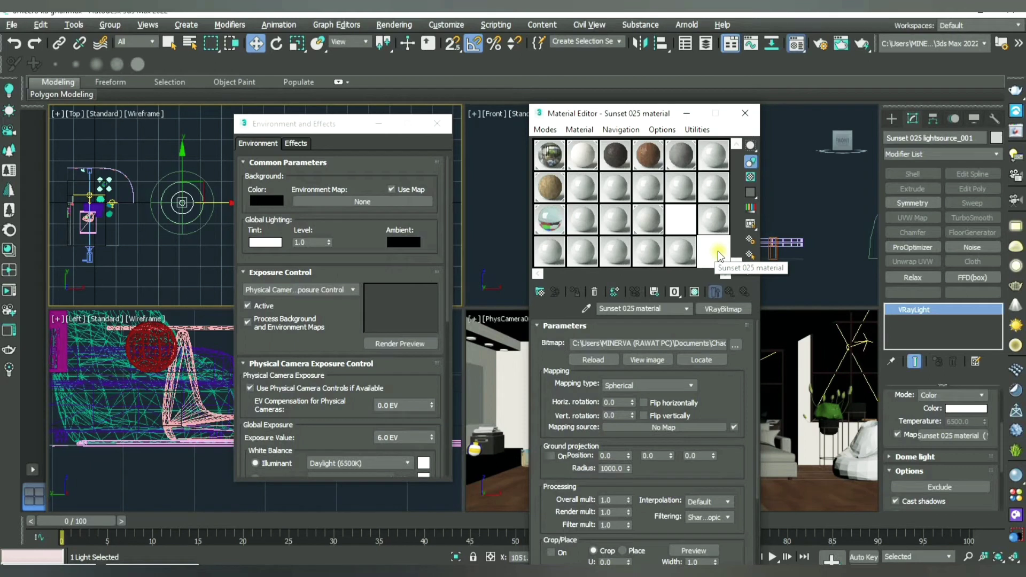
left_click_drag(714, 253, 366, 201)
left_click(316, 342)
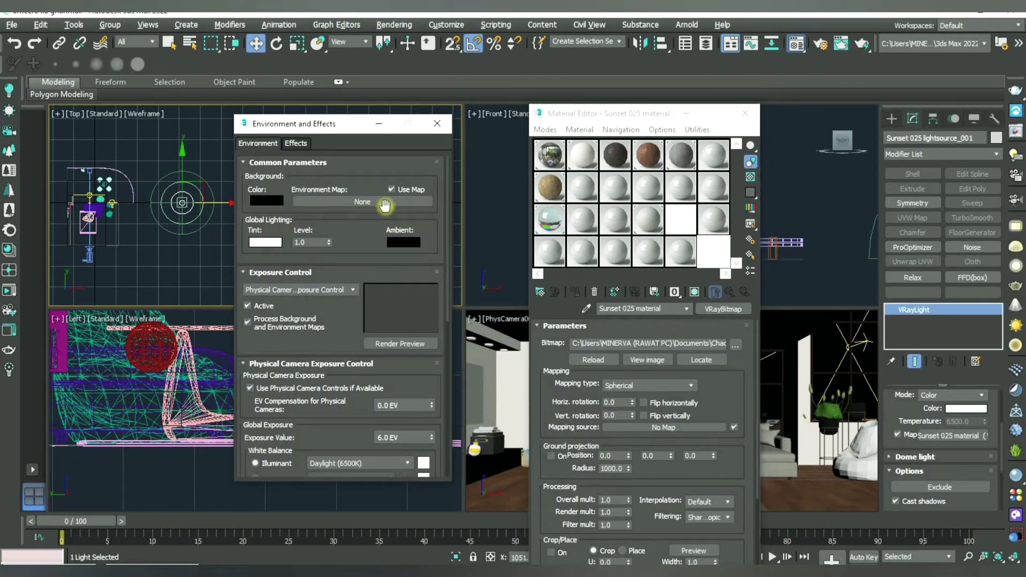
left_click(339, 204)
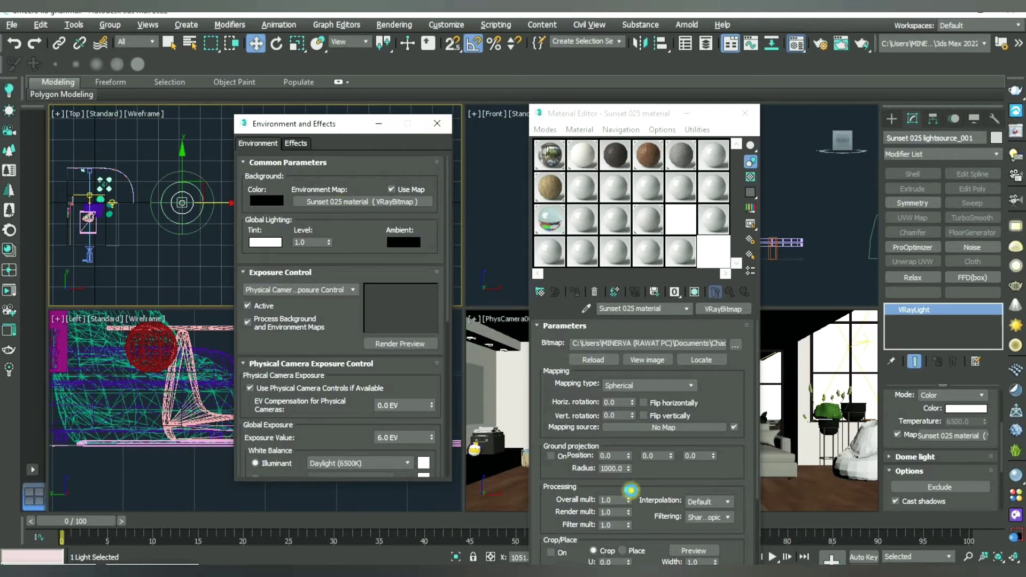
left_click(437, 124)
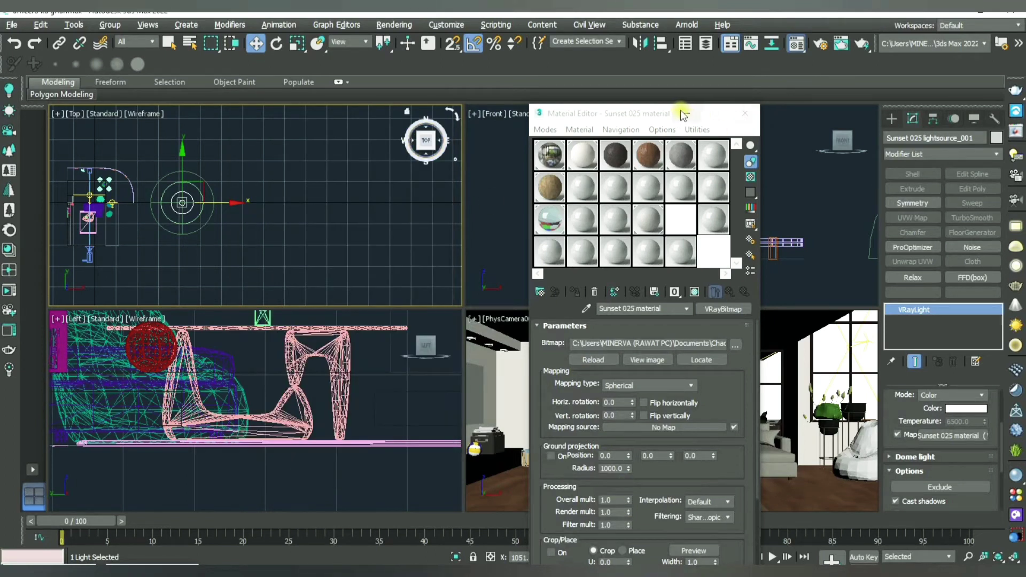
- Set the dome light multiplier to 0.02 and render the maximized camera view
left_click(744, 113)
key("alt+w")
mouse_move(917, 416)
left_mouse_down()
mouse_move(900, 470)
mouse_move(907, 521)
left_mouse_up()
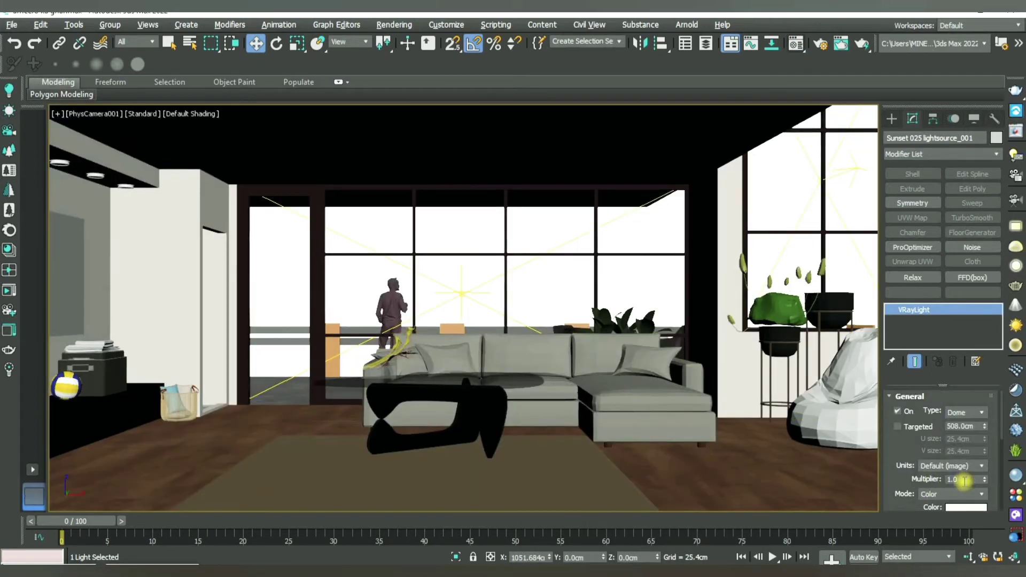
double_click(969, 479)
type("0.02")
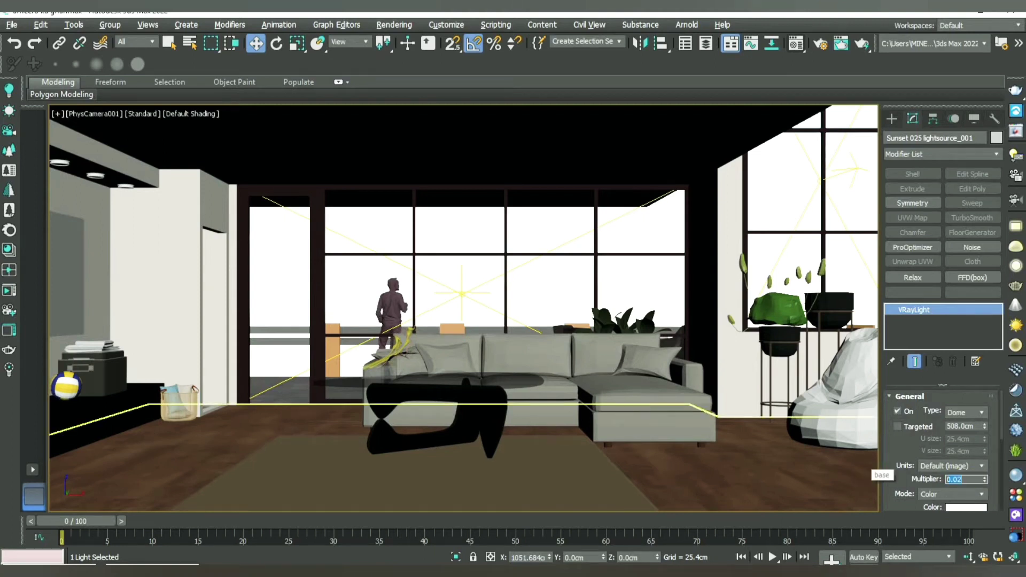
key("Return")
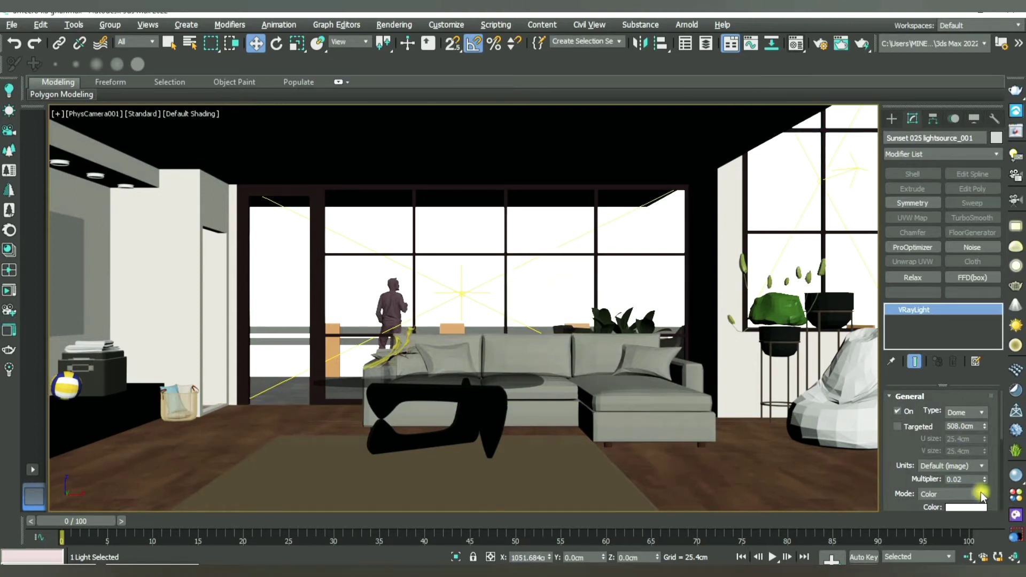
key("shift+q")
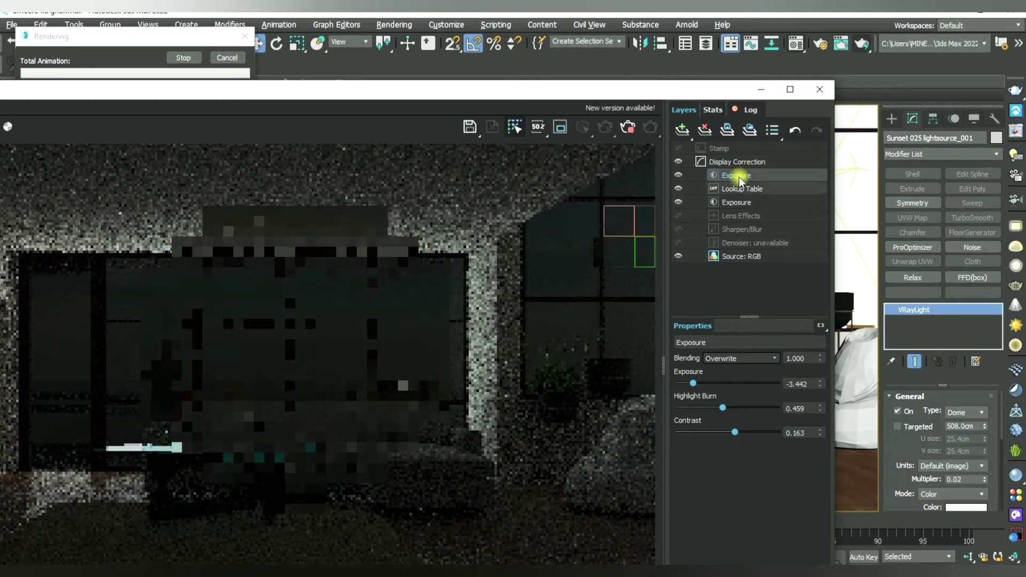
- Change the dome light multiplier to 1.5 and reposition the frame buffer to see the render
double_click(964, 479)
type("1.5")
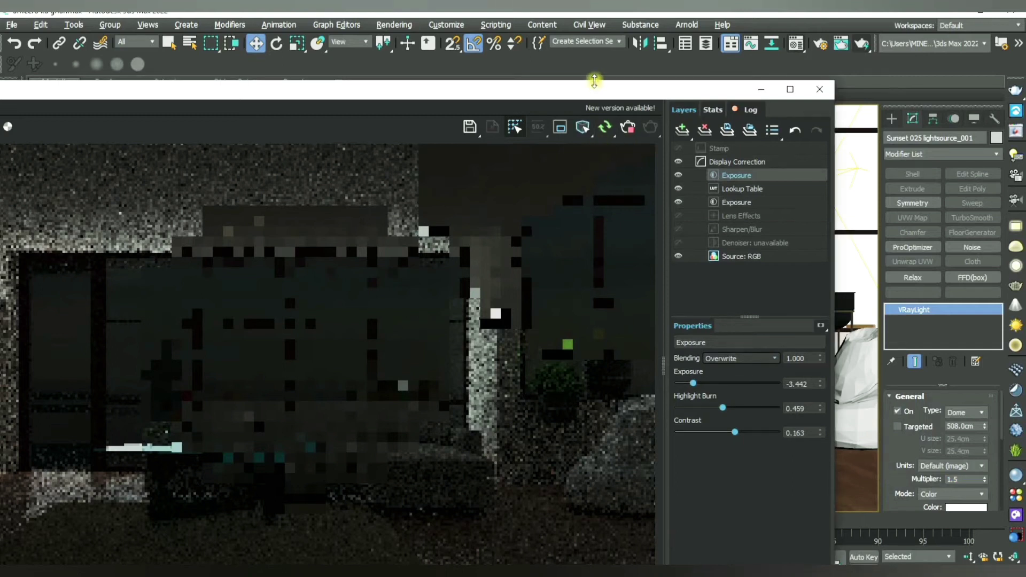
mouse_move(598, 92)
left_mouse_down()
mouse_move(697, 80)
mouse_move(724, 60)
left_mouse_up()
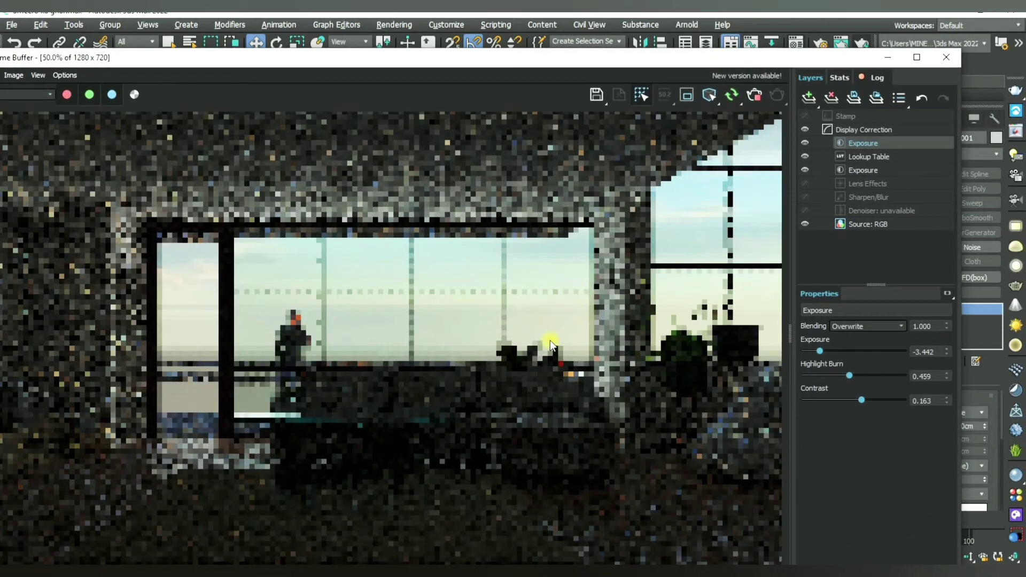
scroll(376, 366, "down", 3)
scroll(377, 367, "up", 3)
left_click_drag(746, 59, 700, 85)
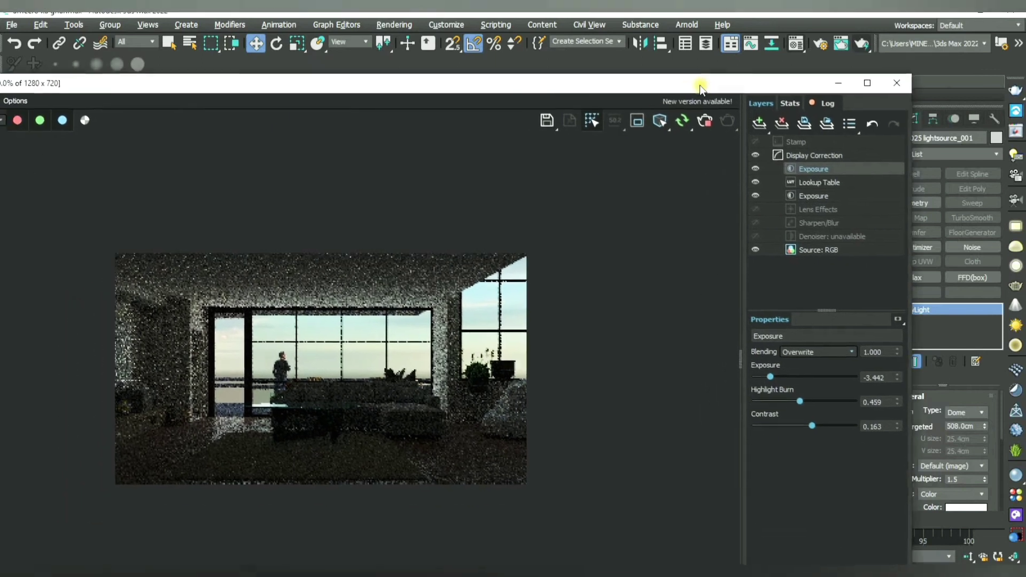
- Rotate the Sunset 025 VRayBitmap horizontally to 125 degrees in the Material Editor
left_click(795, 43)
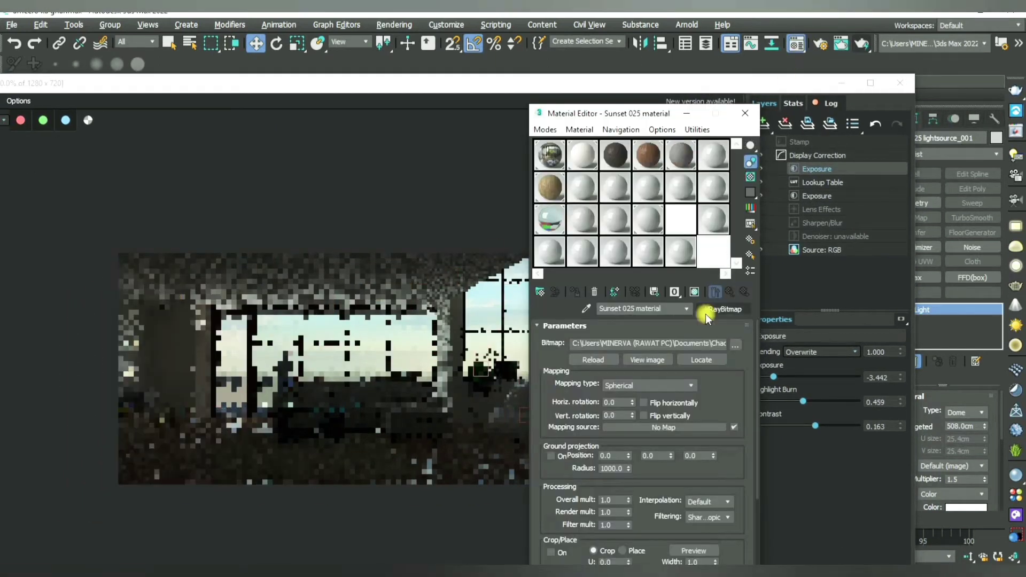
double_click(720, 252)
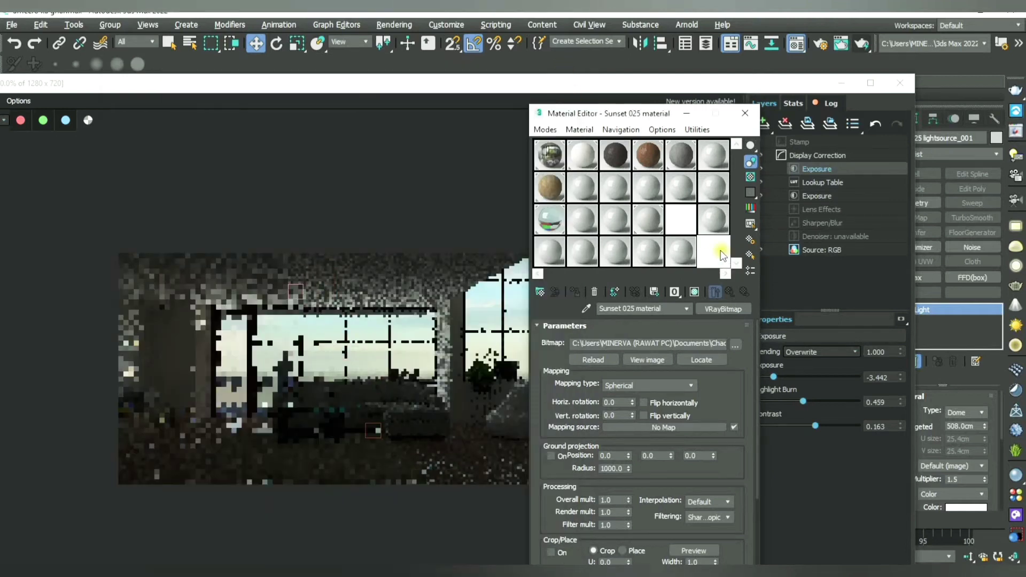
left_click_drag(633, 401, 690, 320)
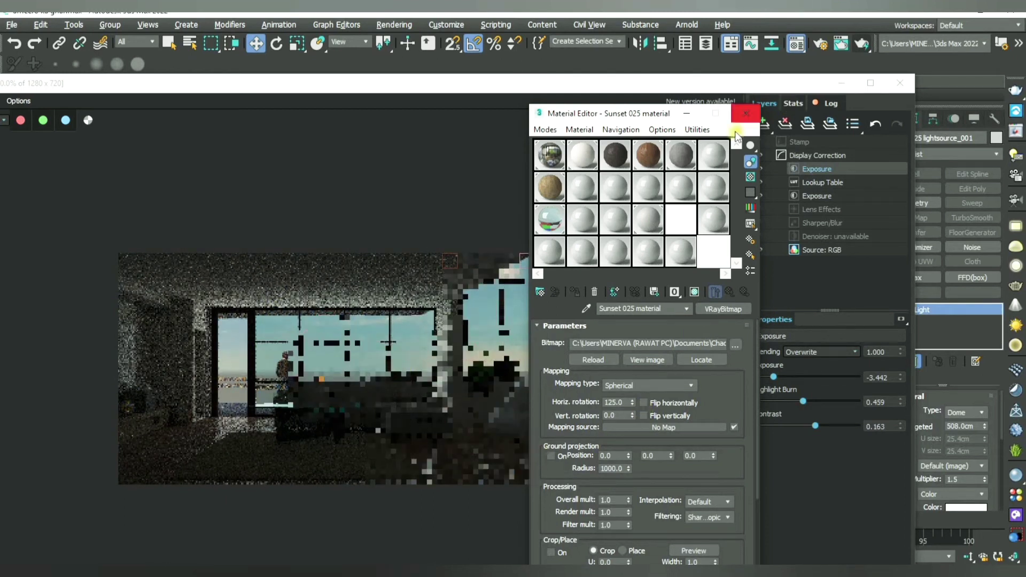
left_click(745, 113)
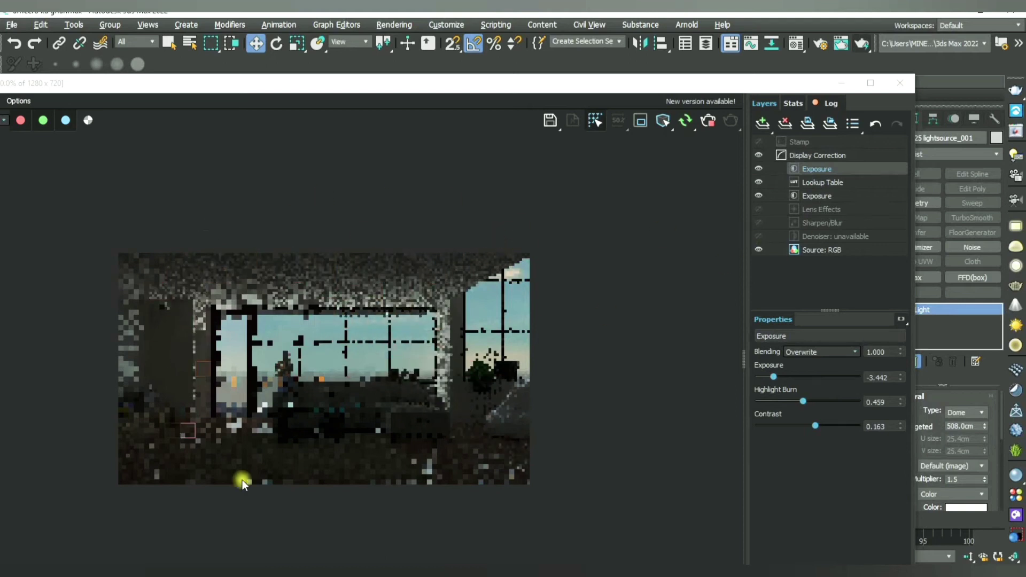
- Raise the frame buffer exposure to -2.597, then close the frame buffer
left_click(815, 170)
left_click_drag(773, 376, 782, 374)
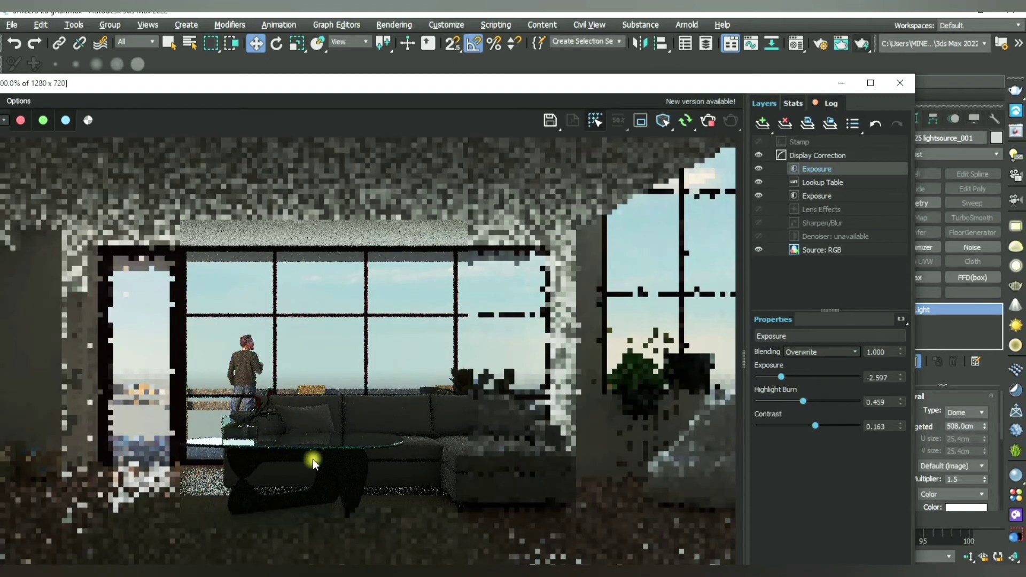
scroll(389, 450, "up", 2)
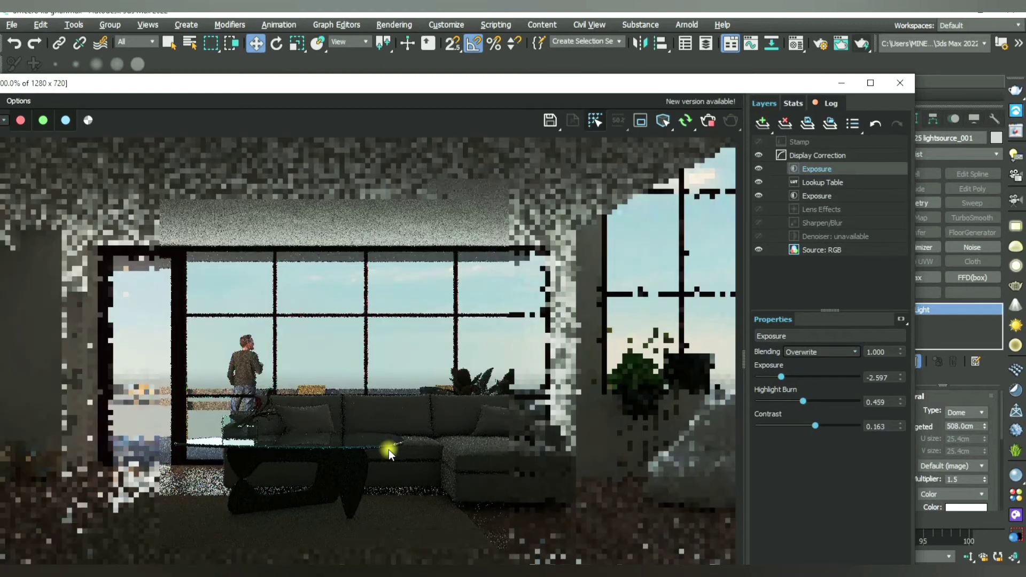
left_click(903, 84)
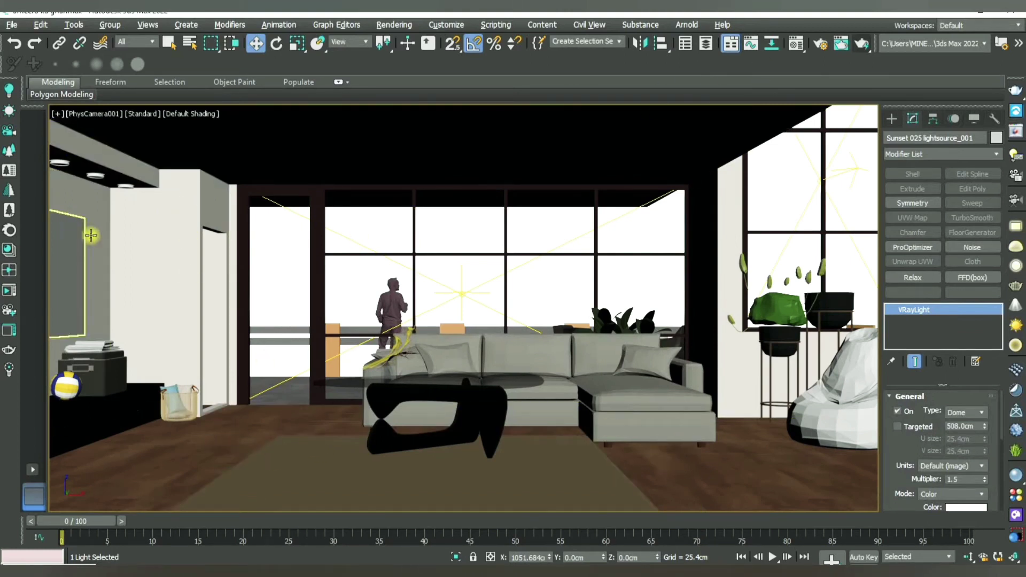
left_click(796, 45)
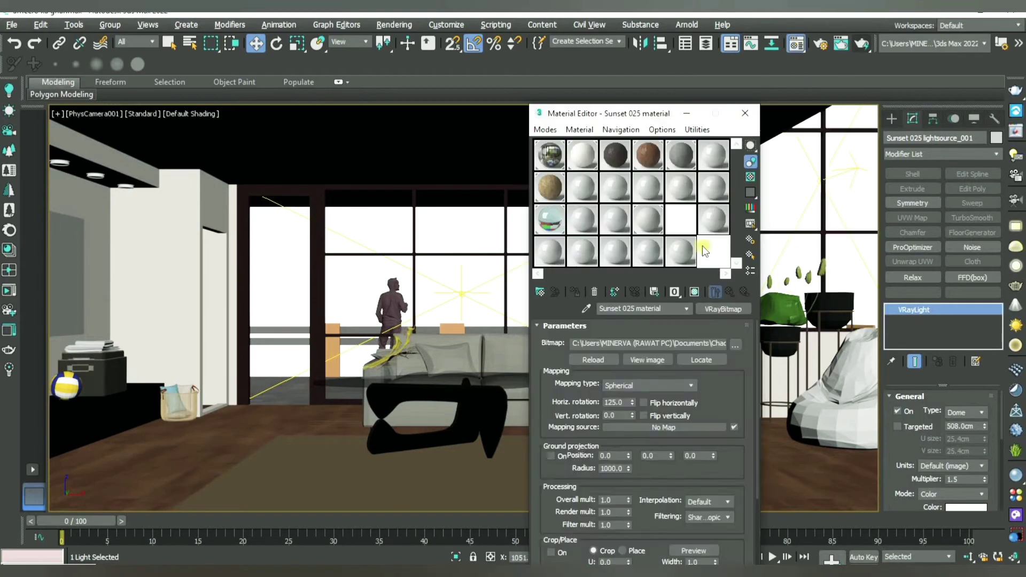
left_click_drag(651, 113, 574, 82)
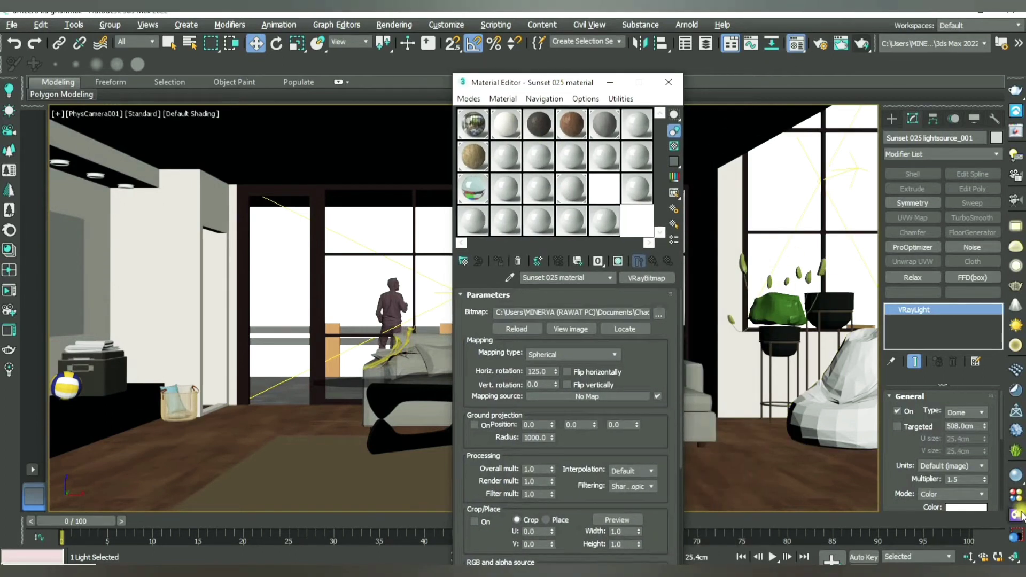
- Show Cosmos Bricks materials beside the Material Editor with empty slot 08 - Default selected
left_click(1017, 517)
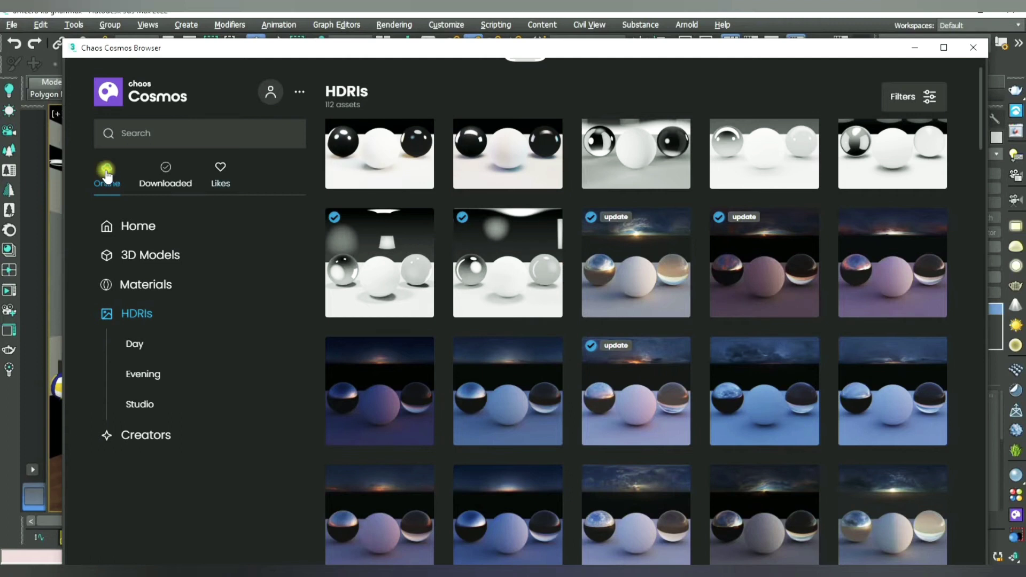
left_click(152, 287)
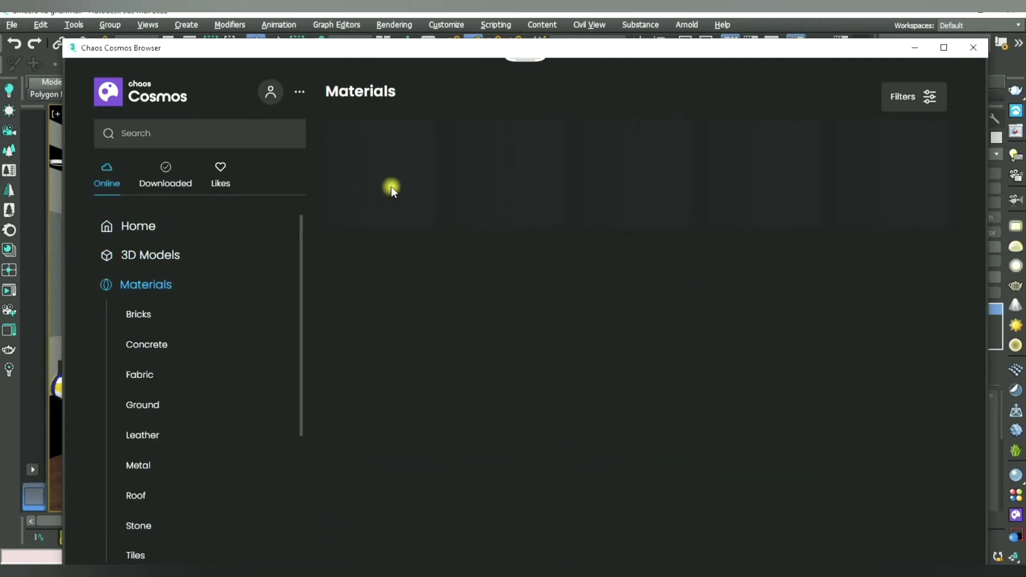
scroll(151, 447, "down", 3)
scroll(184, 332, "up", 3)
left_click(140, 315)
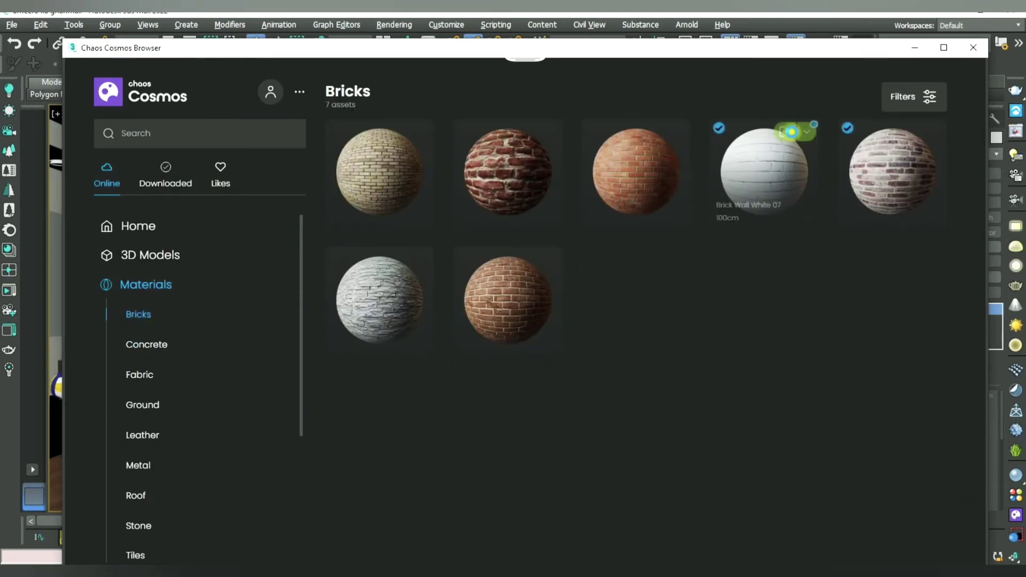
left_click(792, 132)
left_click_drag(569, 70, 831, 71)
left_click(773, 147)
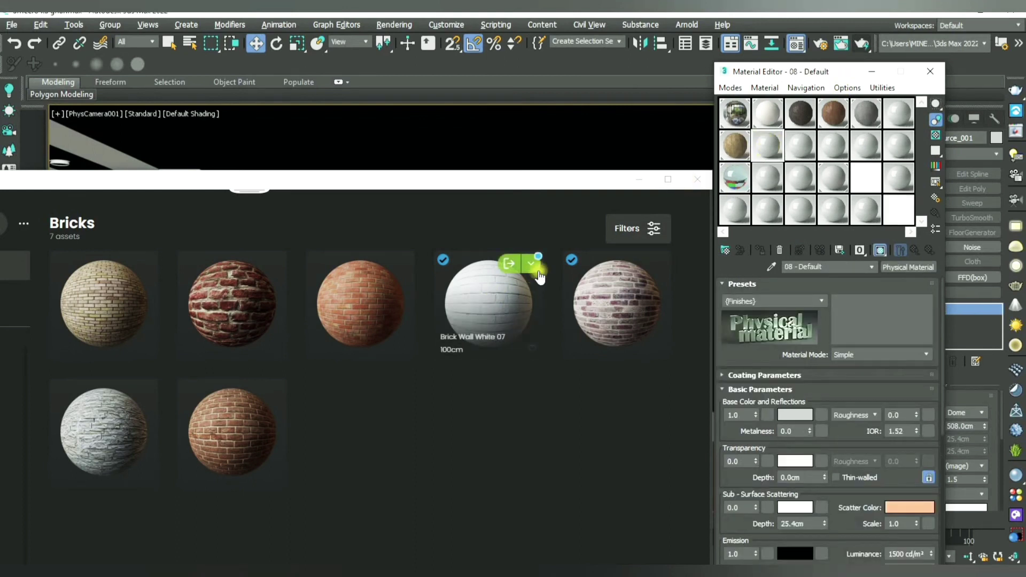
- Import Brick Wall White 07 from Cosmos into the slot and show it shaded in the viewport
left_click(510, 265)
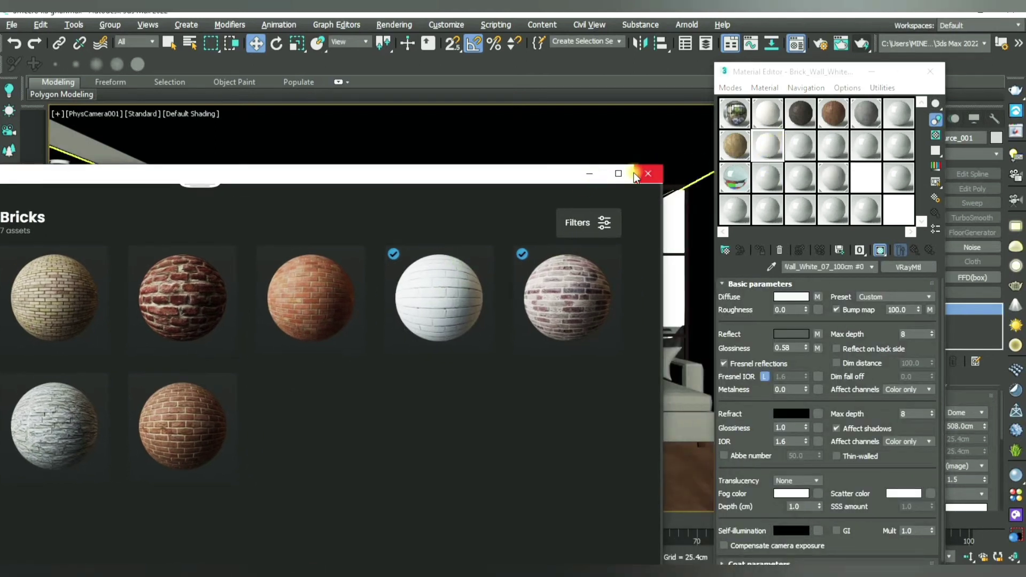
left_click(607, 175)
left_click(94, 202)
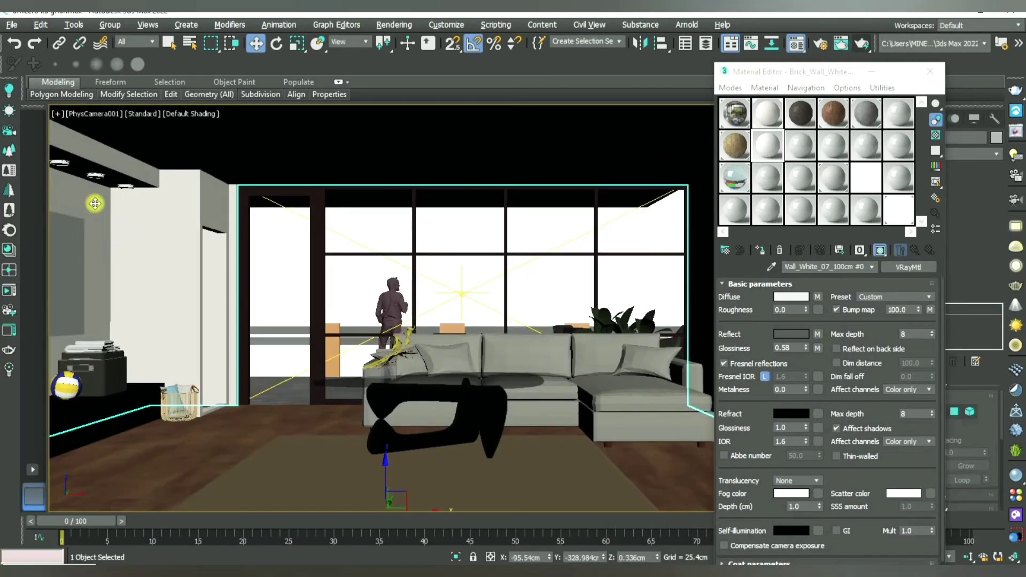
mouse_move(387, 468)
left_mouse_down()
mouse_move(416, 38)
mouse_move(387, 466)
left_mouse_up()
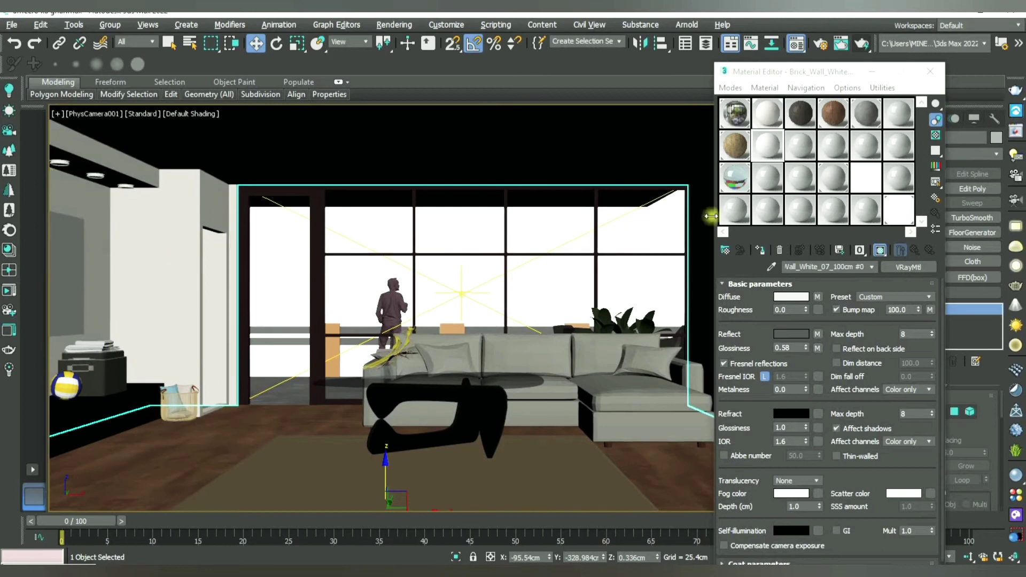
left_click(767, 153)
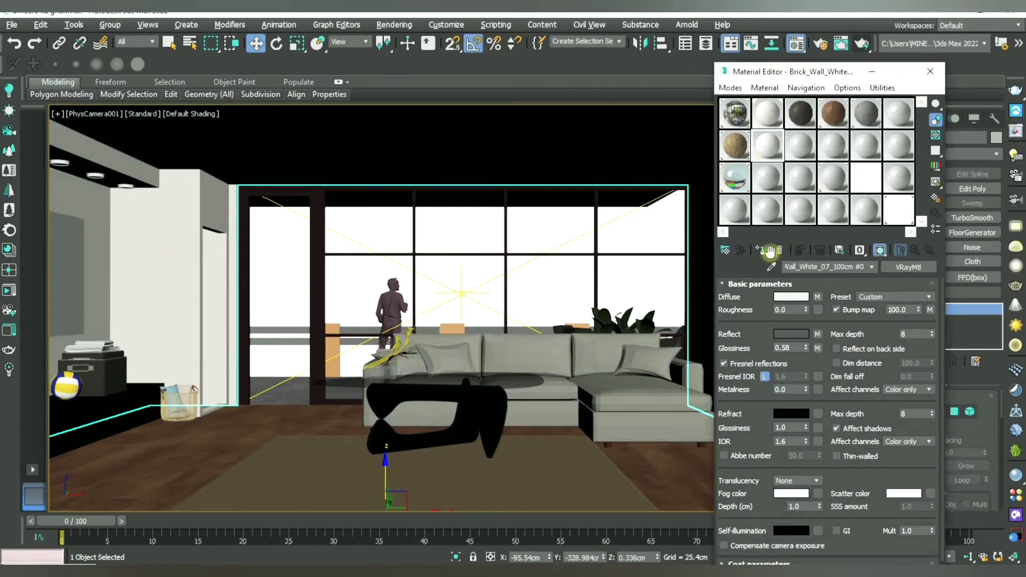
left_click(881, 250)
- Apply Brick Wall White 07 to the left wall and render the camera view
left_click(181, 248)
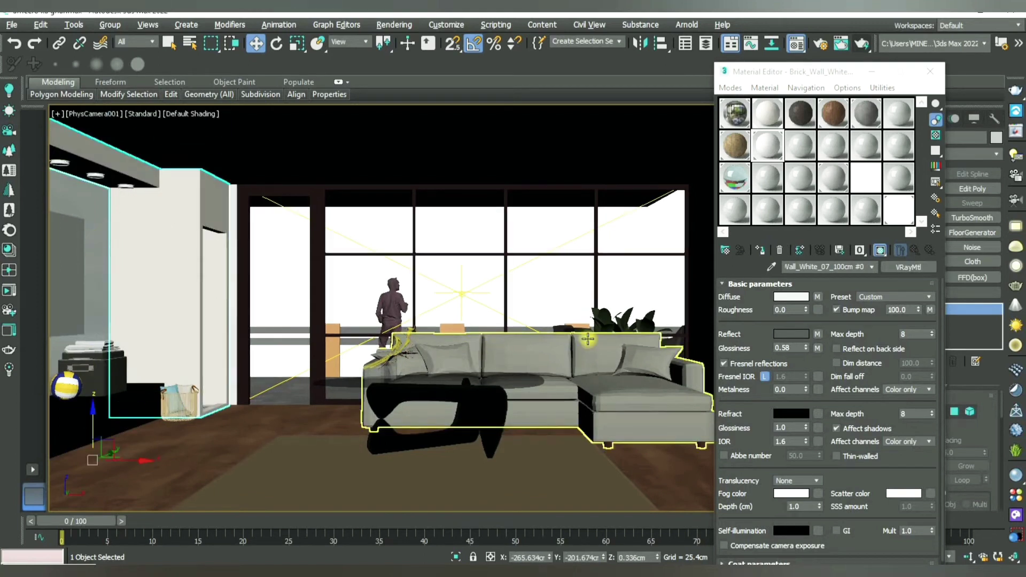
left_click(771, 151)
left_click_drag(771, 151, 145, 251)
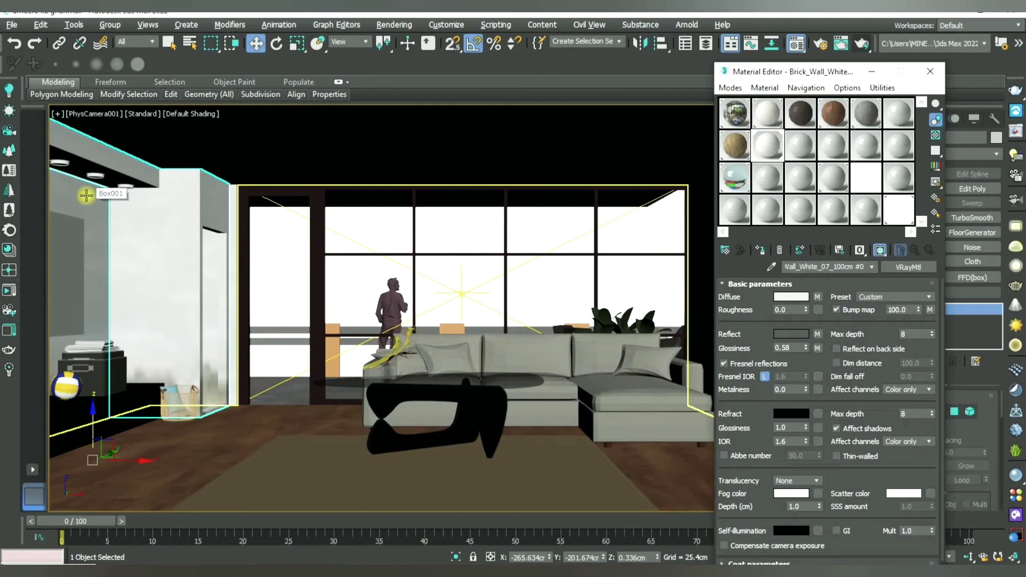
left_click(841, 47)
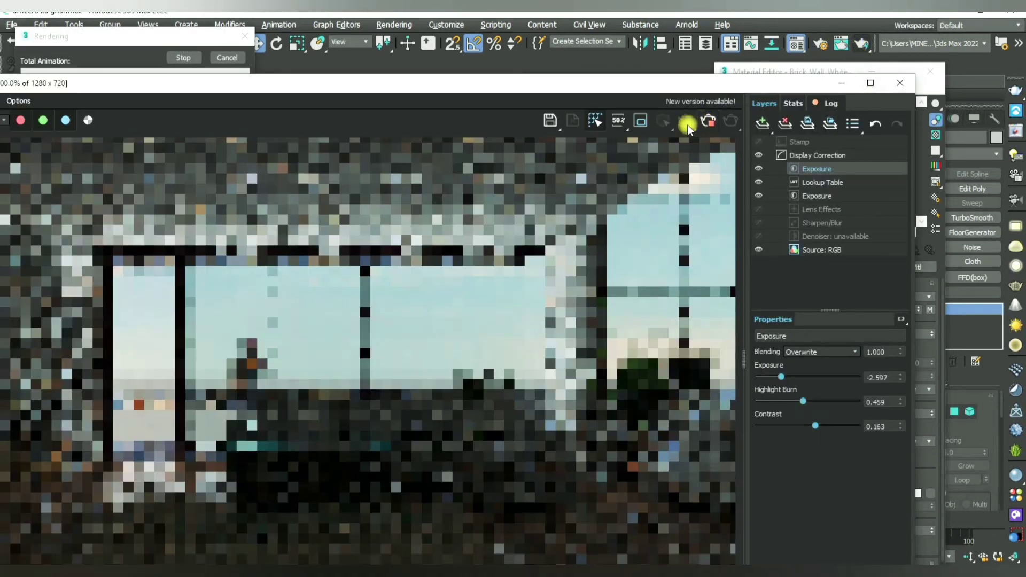
- Run an interactive V-Ray render, toggling 50%/100% zoom, then minimize the frame buffer
left_click(687, 123)
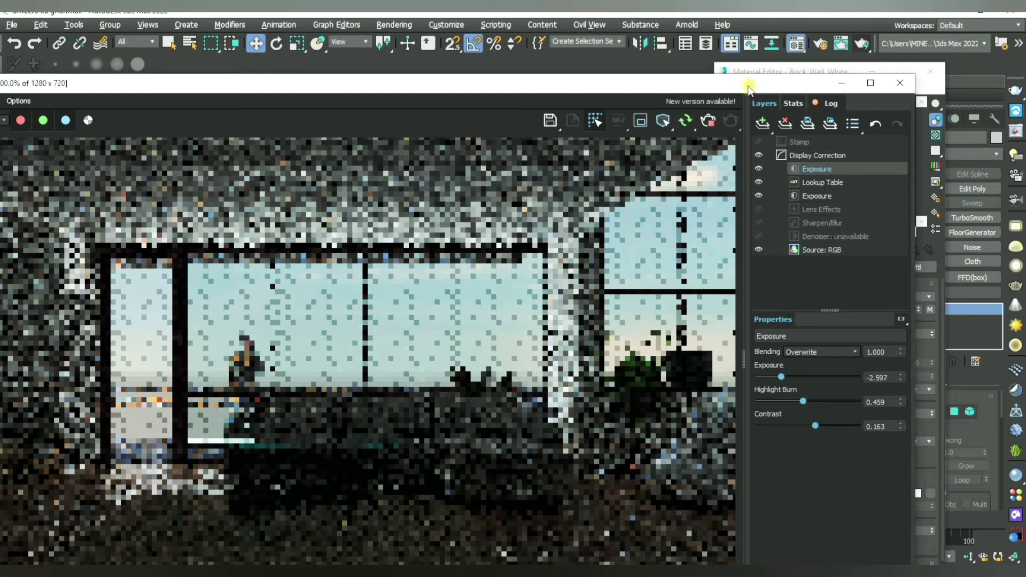
scroll(483, 307, "down", 5)
scroll(320, 349, "up", 3)
scroll(303, 335, "up", 2)
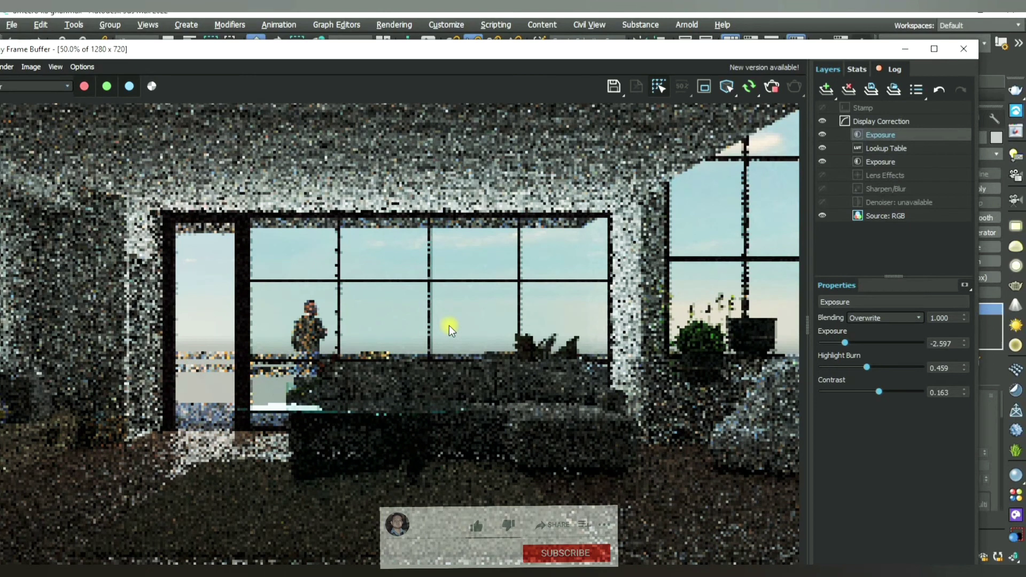
scroll(448, 325, "down", 1)
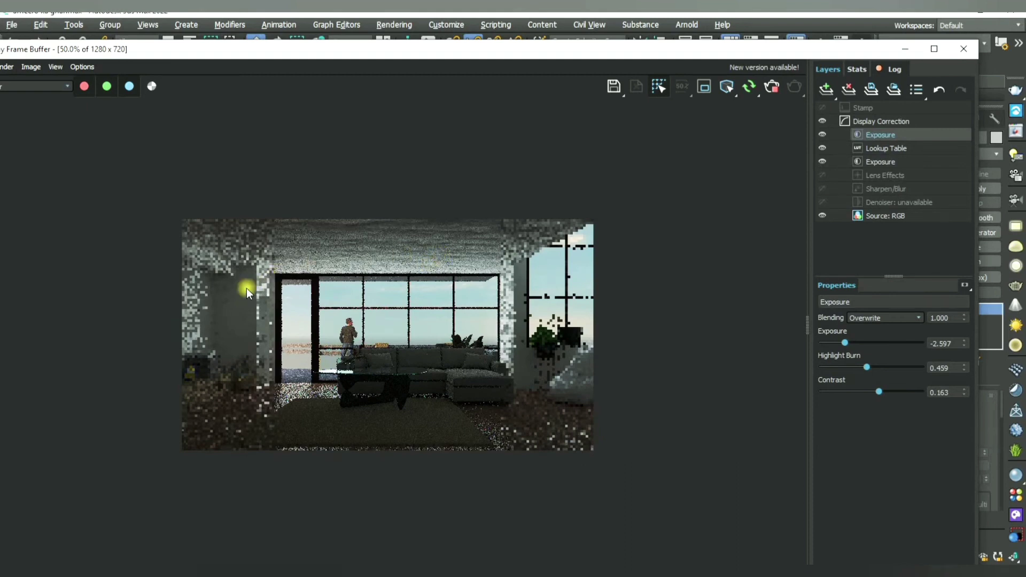
double_click(255, 300)
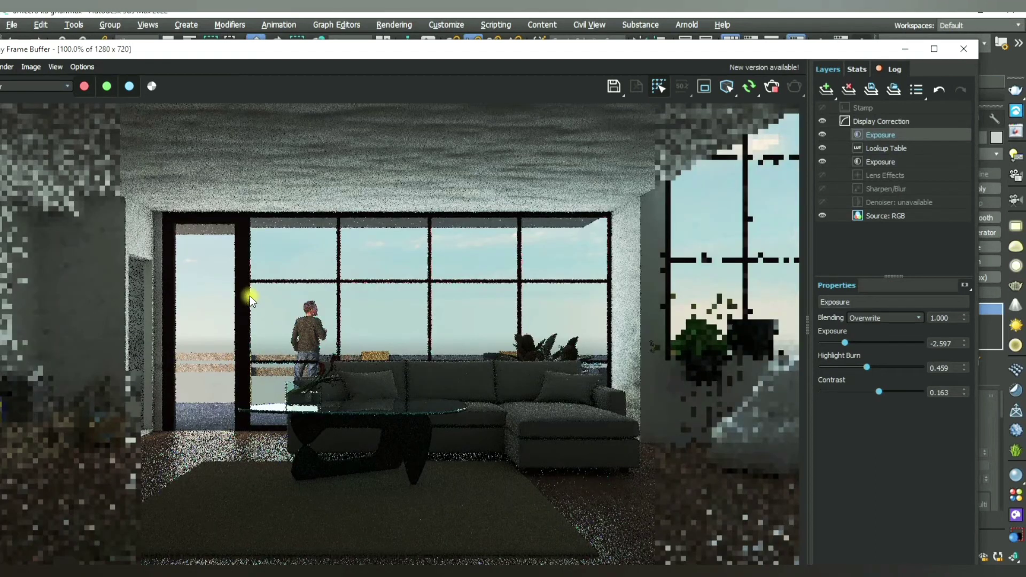
scroll(202, 304, "down", 1)
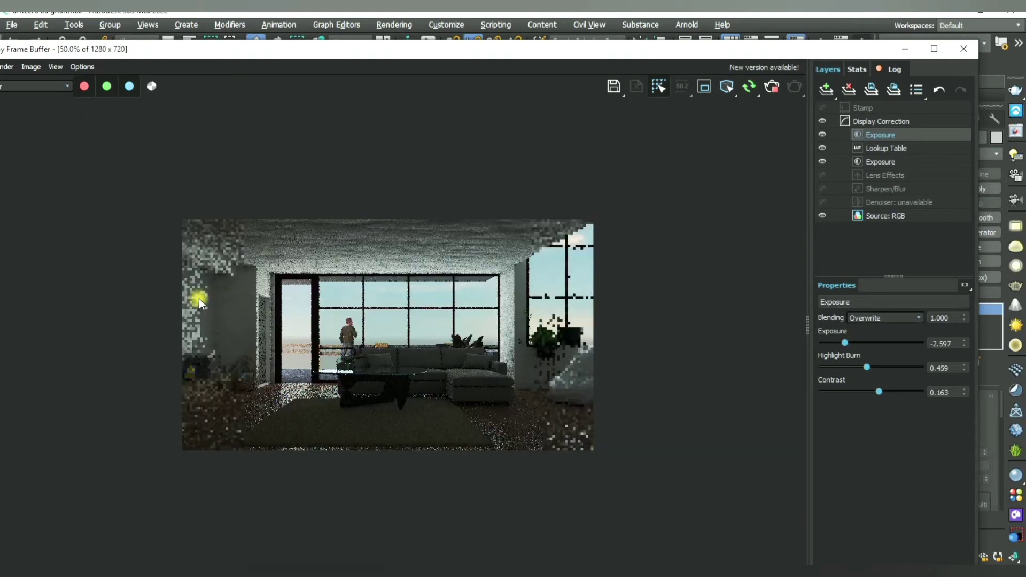
double_click(490, 342)
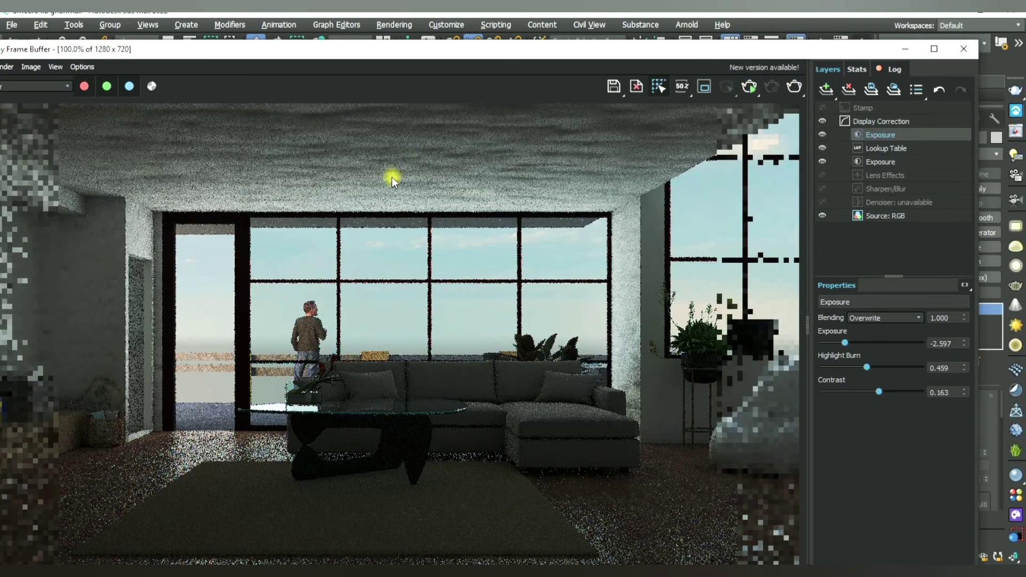
left_click(905, 49)
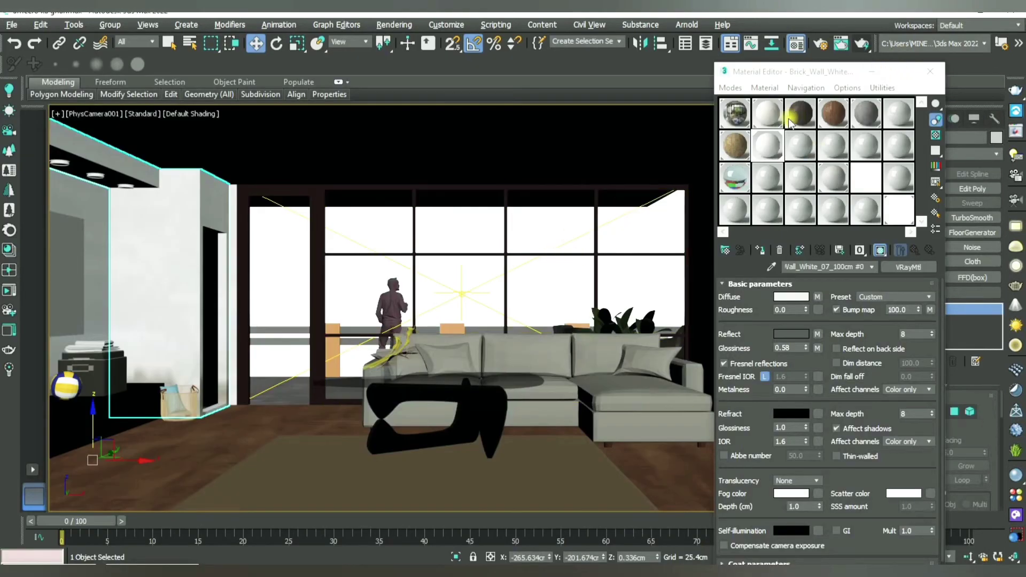
- Create VRayMtl Material #127 in an empty slot with a white diffuse colour
left_click(769, 184)
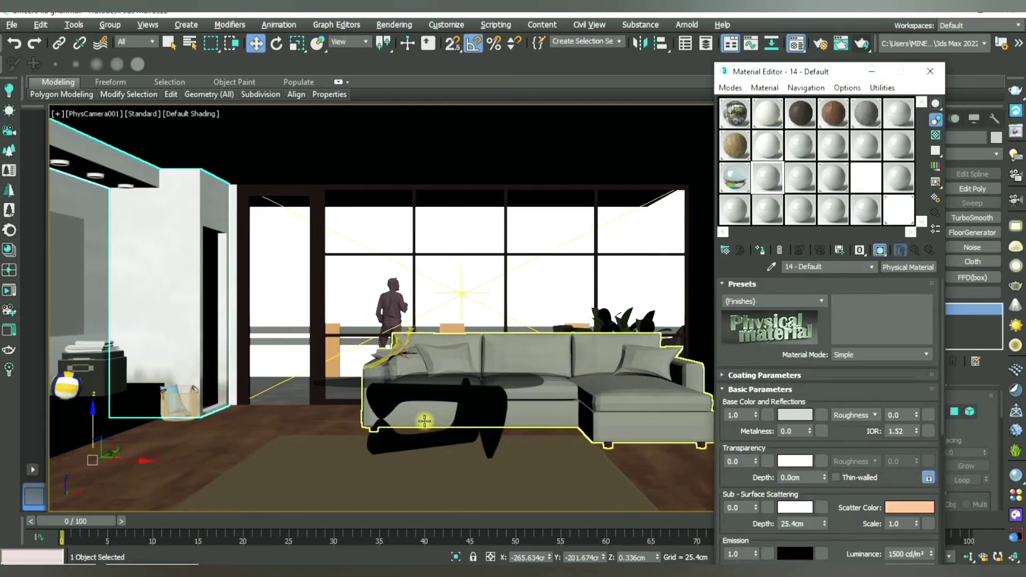
key("alt+w")
left_click(329, 460)
key("z")
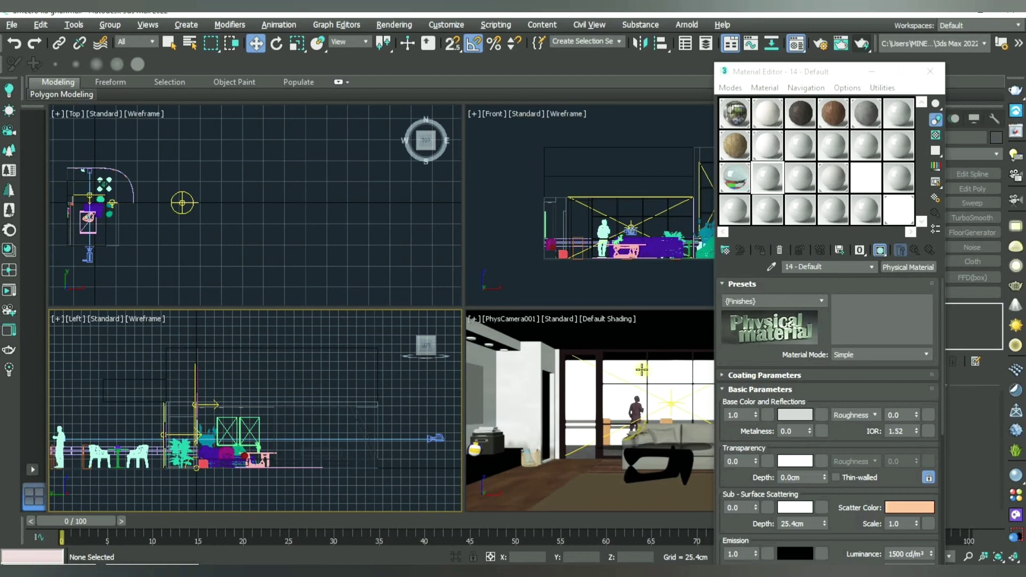
left_click(767, 181)
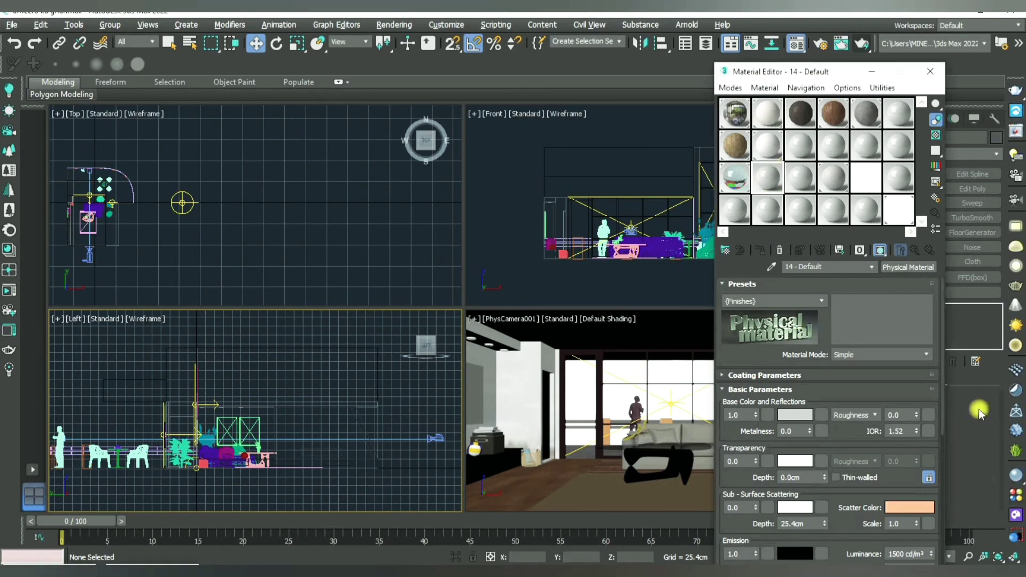
left_click_drag(1016, 477, 768, 183)
left_click(800, 297)
left_click_drag(387, 144, 387, 182)
left_click(477, 199)
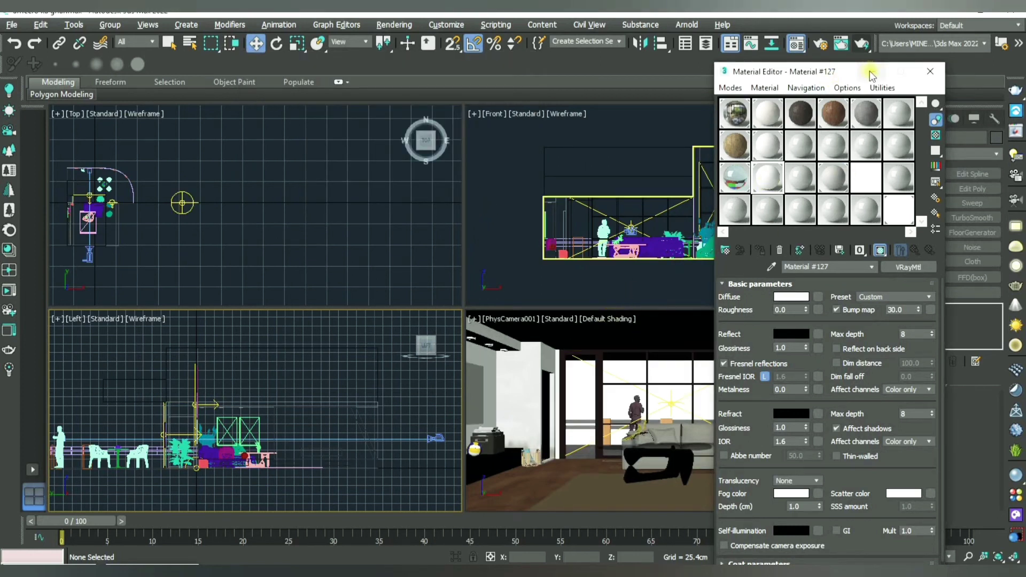
- Close the Material Editor and render the maximized camera view again
left_click(929, 71)
key("alt+w")
left_click(860, 43)
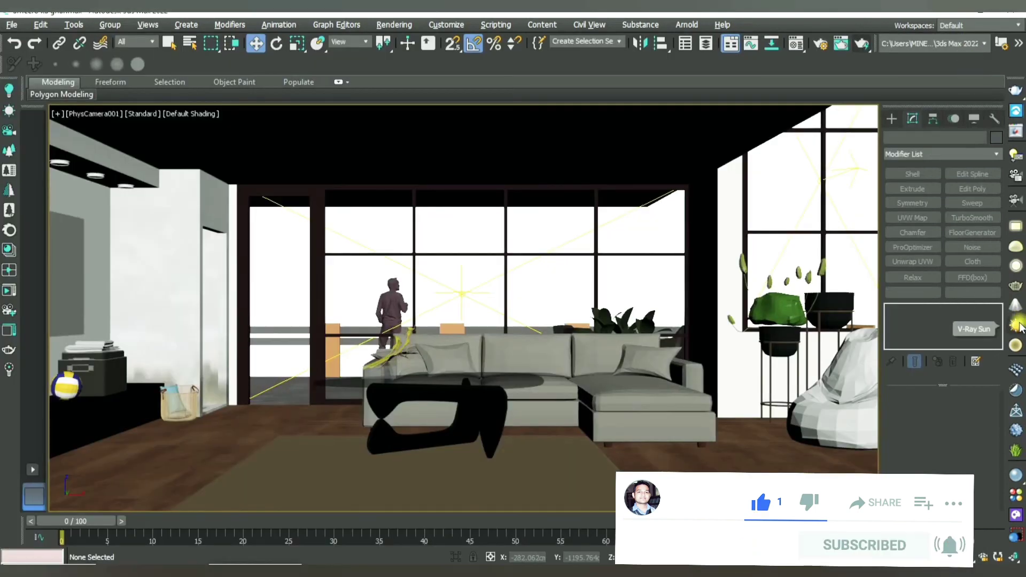
- Create VRaySun001 in the Top view aimed at the room, declining the automatic sky map
left_click(1018, 326)
key("alt+w")
right_click(334, 269)
key("alt+w")
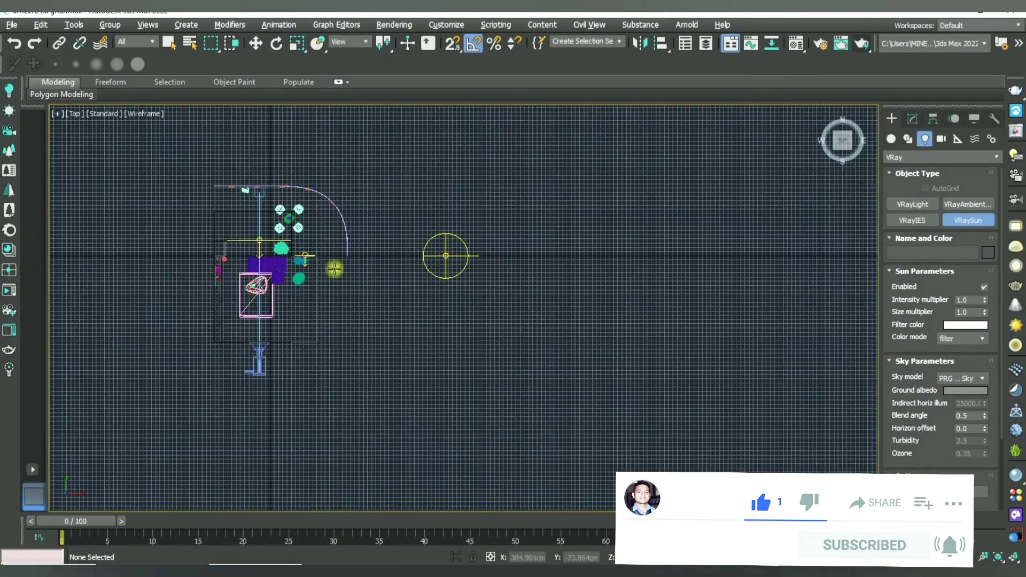
middle_click_drag(335, 268, 415, 301)
scroll(419, 320, "up", 2)
scroll(381, 260, "down", 3)
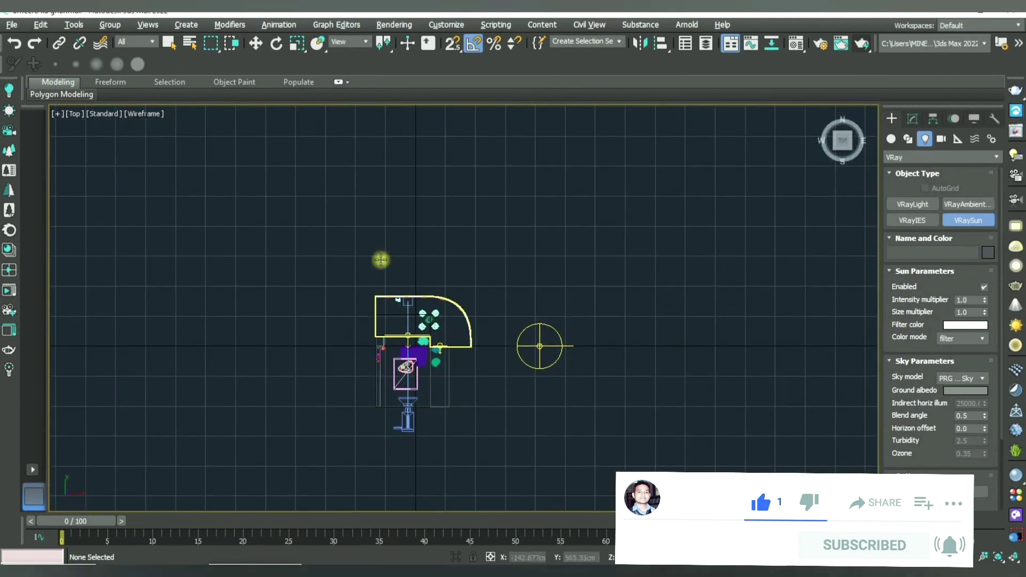
left_click_drag(248, 121, 471, 350)
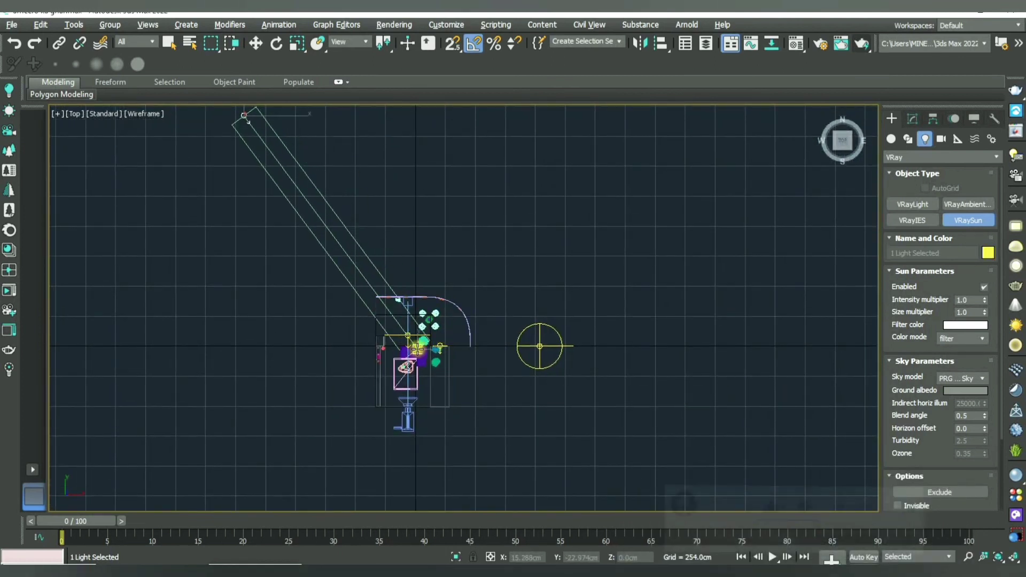
left_click(615, 340)
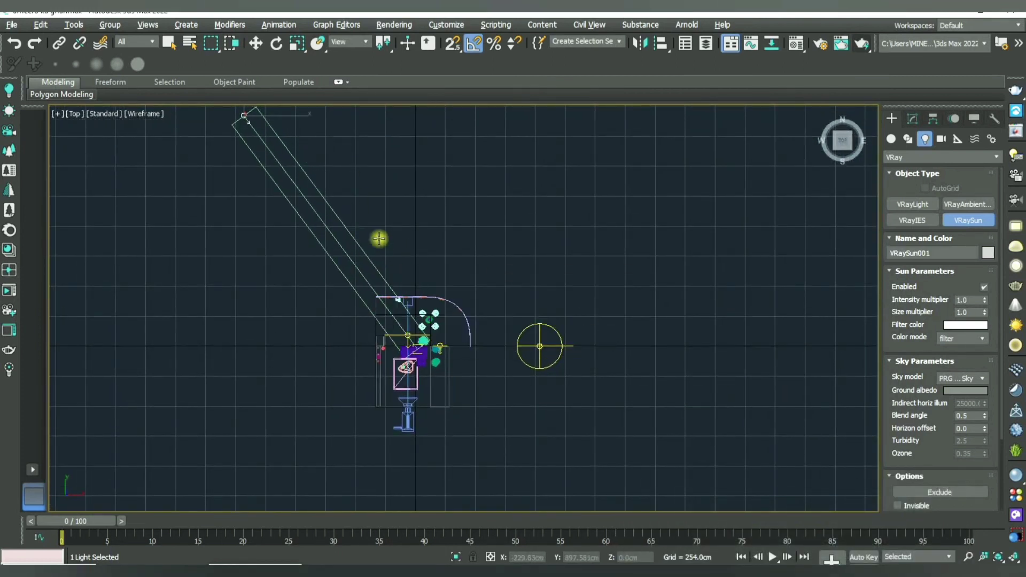
middle_click_drag(338, 225, 402, 309)
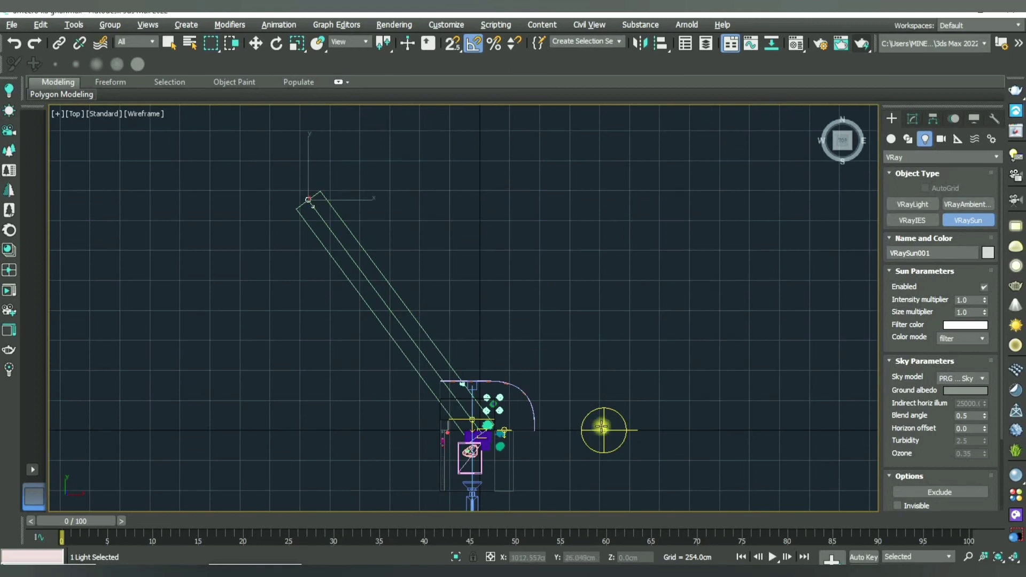
middle_click_drag(395, 255, 440, 273)
middle_click_drag(393, 237, 421, 254)
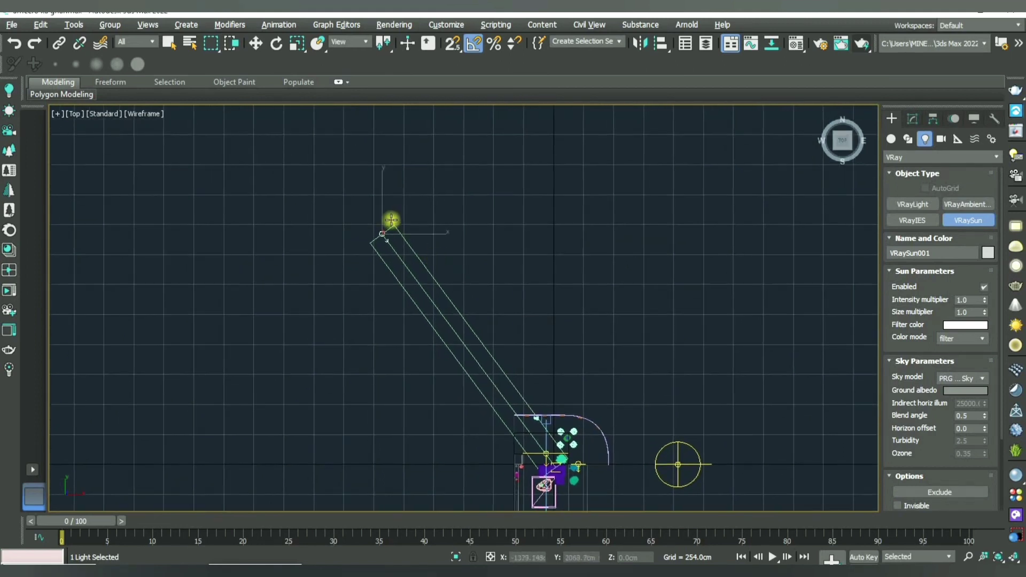
- Raise the sun up and left in the Left view, then return to the maximized camera view
key("alt+w")
middle_click(366, 419)
key("alt+w")
scroll(410, 362, "down", 5)
right_click(390, 371)
mouse_move(375, 325)
left_mouse_down()
mouse_move(131, 165)
mouse_move(80, 163)
left_mouse_up()
key("alt+w")
middle_click(680, 323)
key("alt+w")
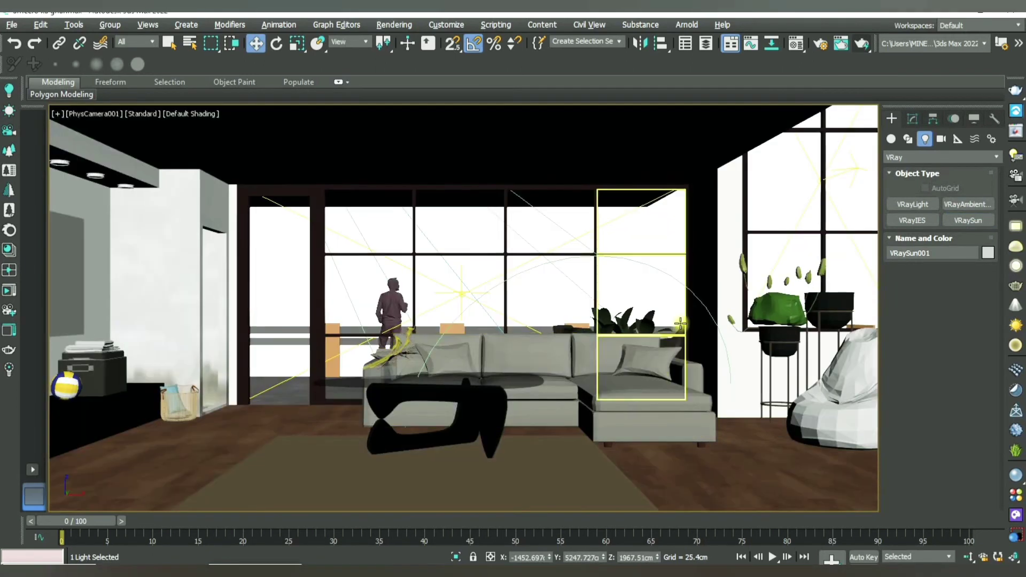
left_click(912, 119)
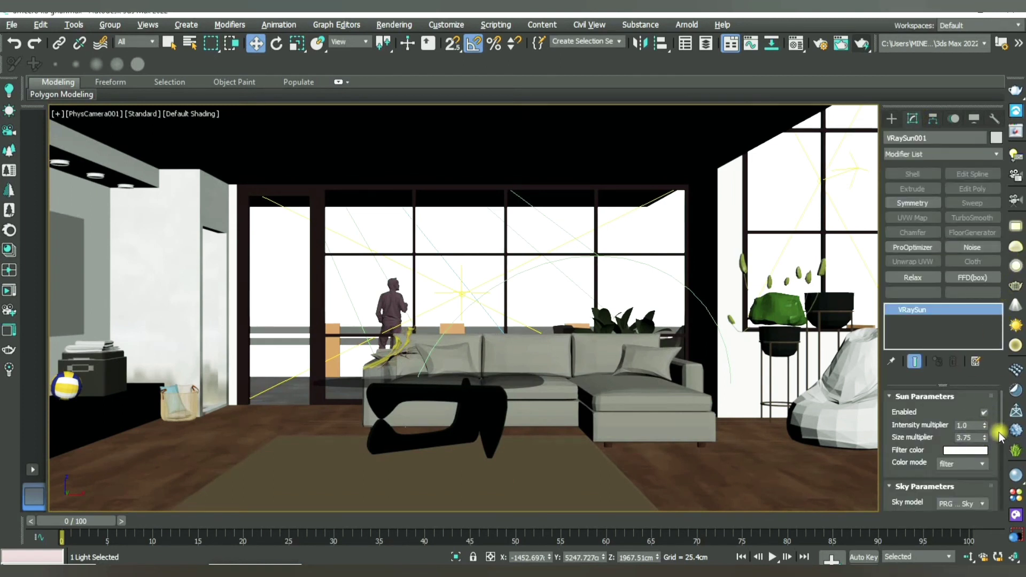
left_click(856, 47)
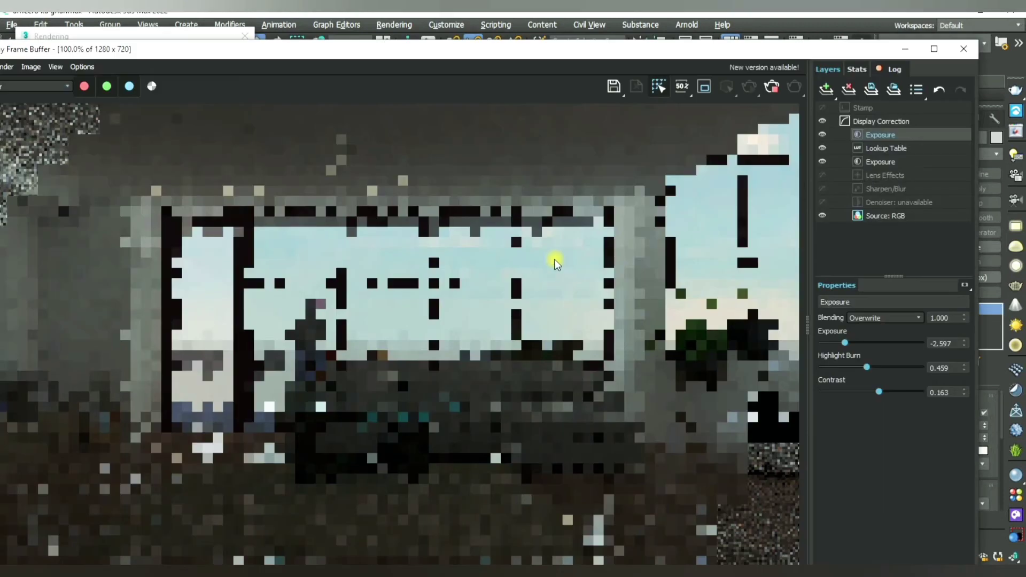
scroll(517, 294, "down", 5)
scroll(418, 344, "up", 2)
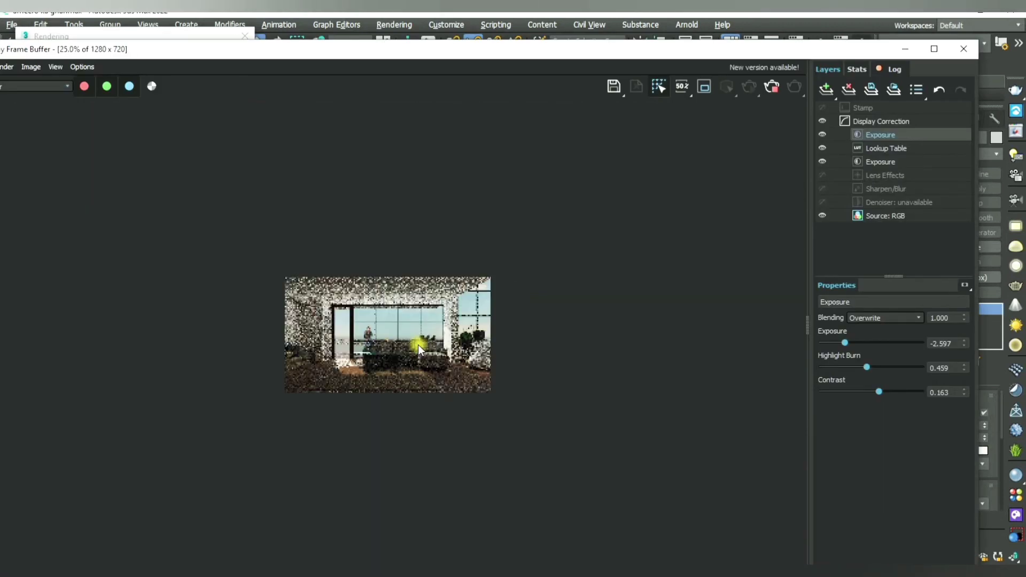
scroll(423, 361, "up", 1)
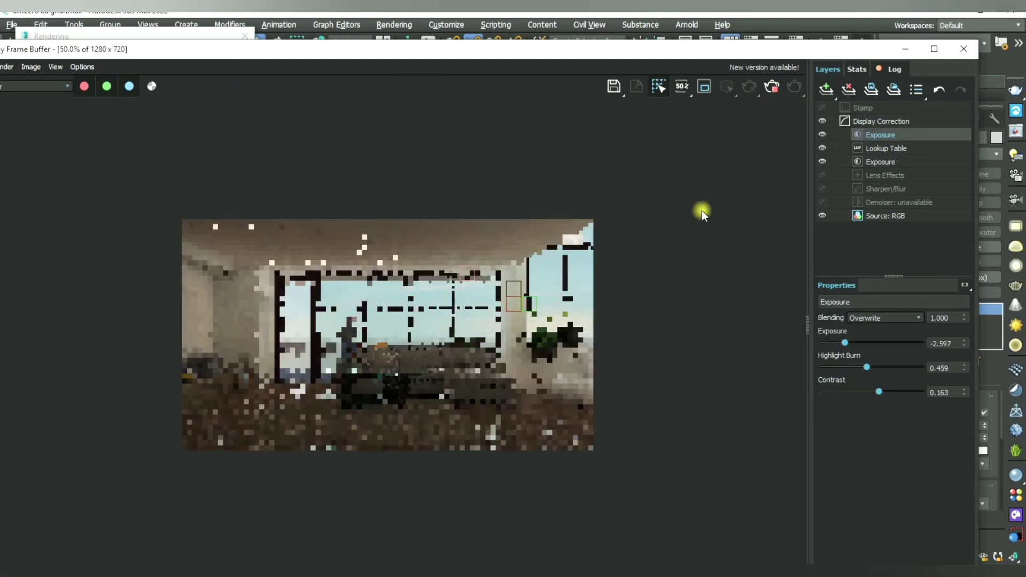
left_click(773, 90)
left_click(912, 44)
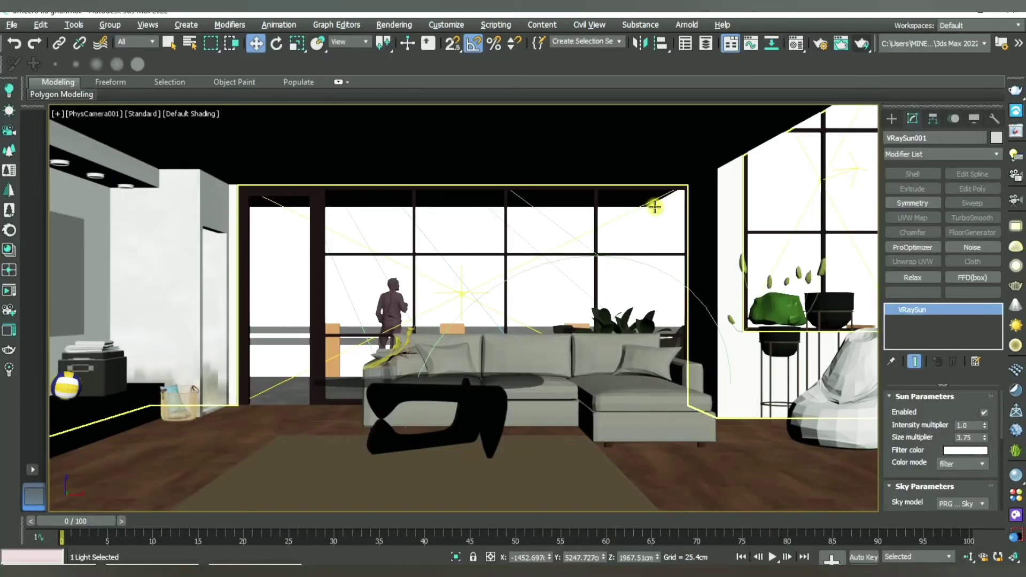
- Run a quick test render with the Sunset 025 HDRI and stop it early
left_click(795, 43)
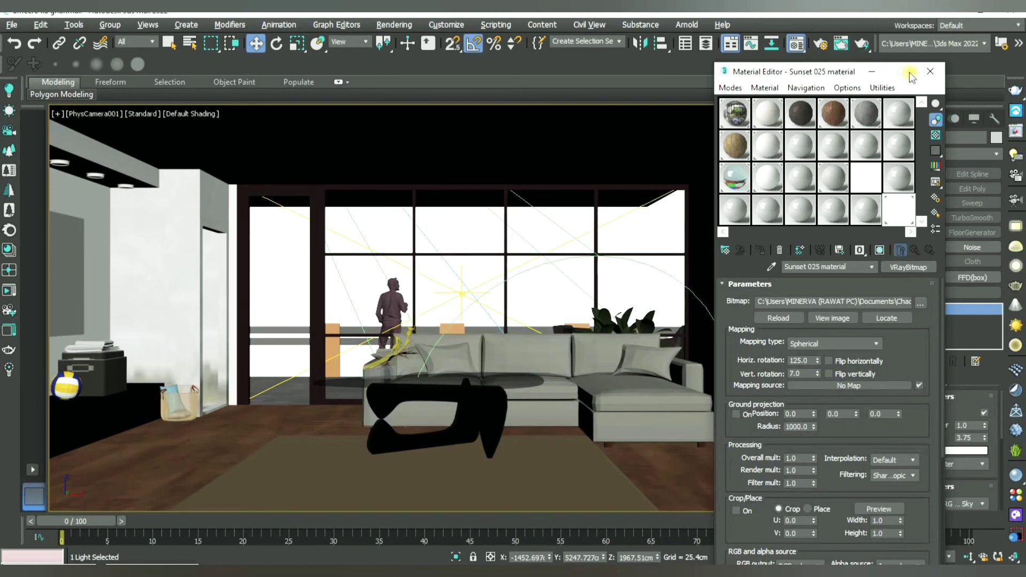
left_click(873, 71)
left_click(860, 43)
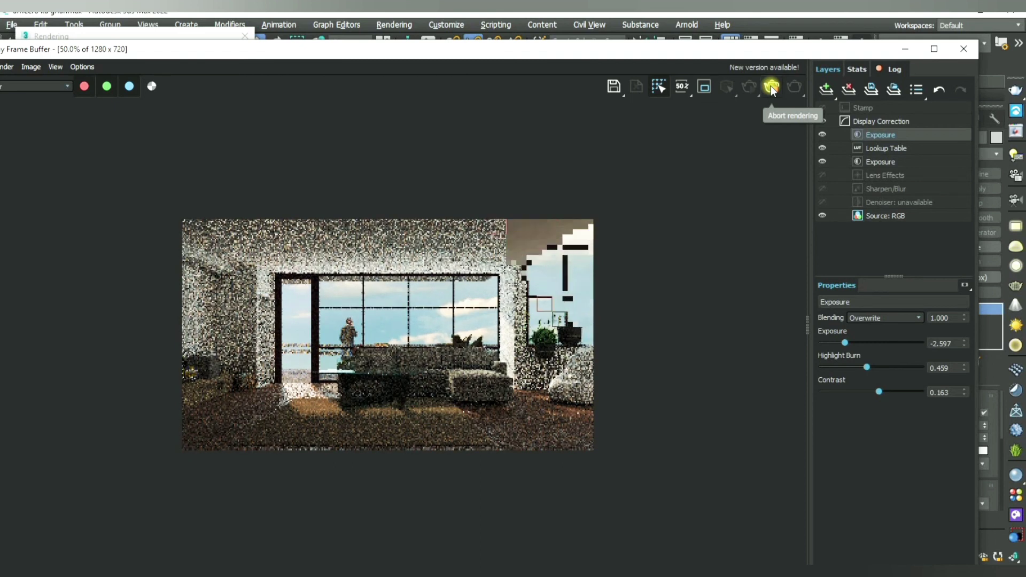
left_click(771, 88)
left_click_drag(775, 54, 646, 46)
left_click_drag(698, 56, 714, 77)
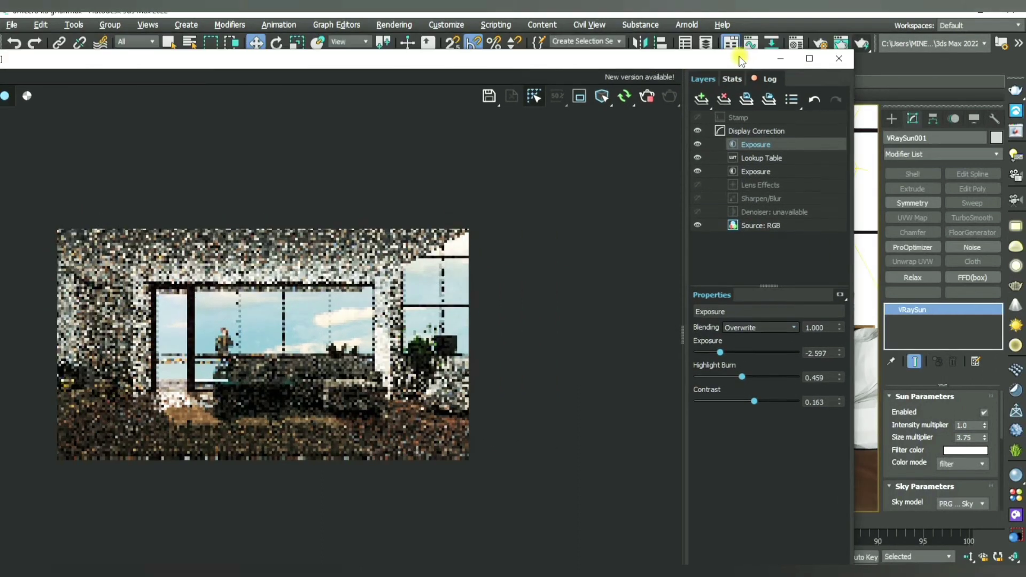
- Lower the Sunset 025 HDRI's vertical rotation from 7.0 to 5.0 in the Mapping rollout
left_click(797, 43)
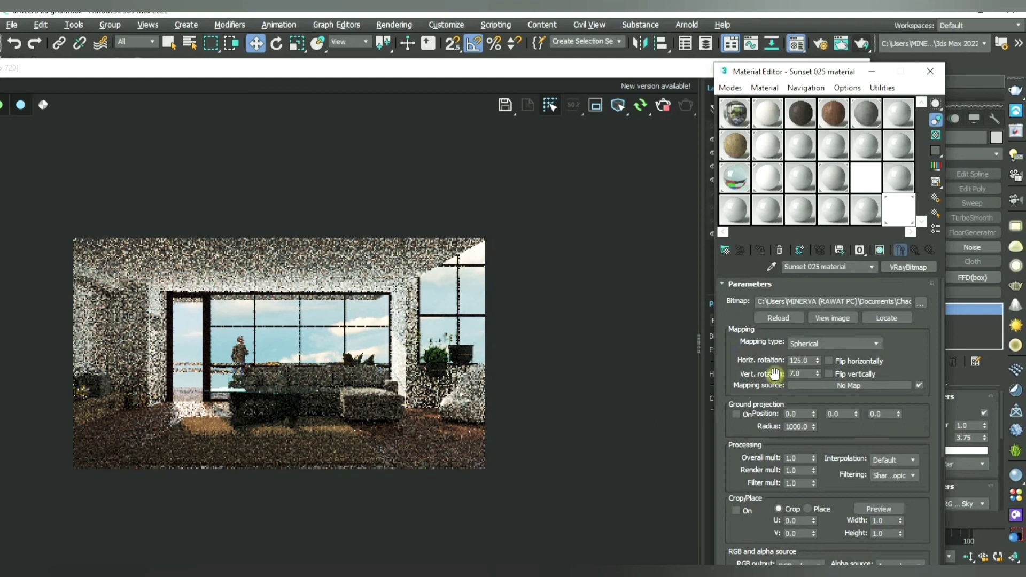
left_click(819, 375)
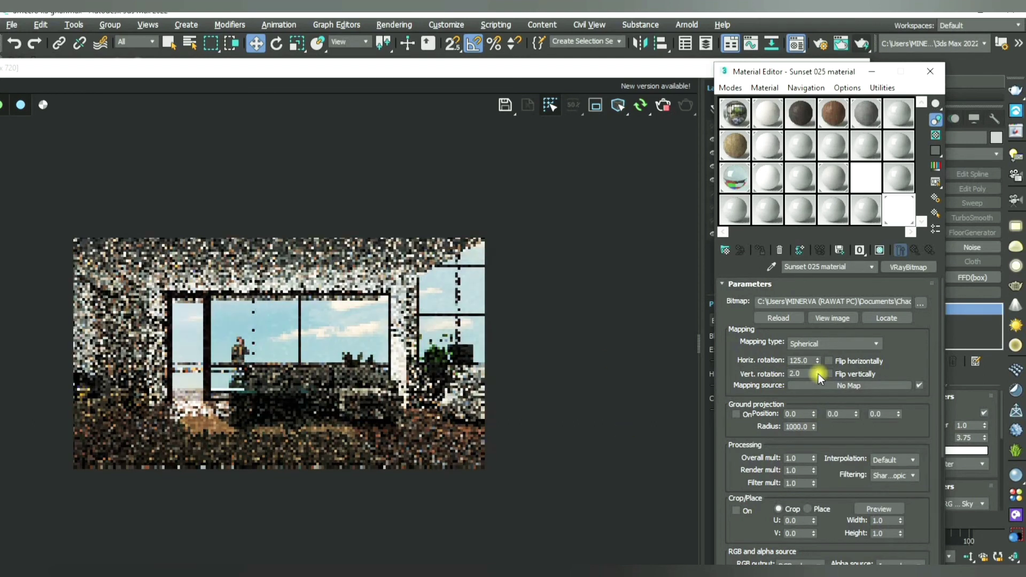
left_click(817, 375)
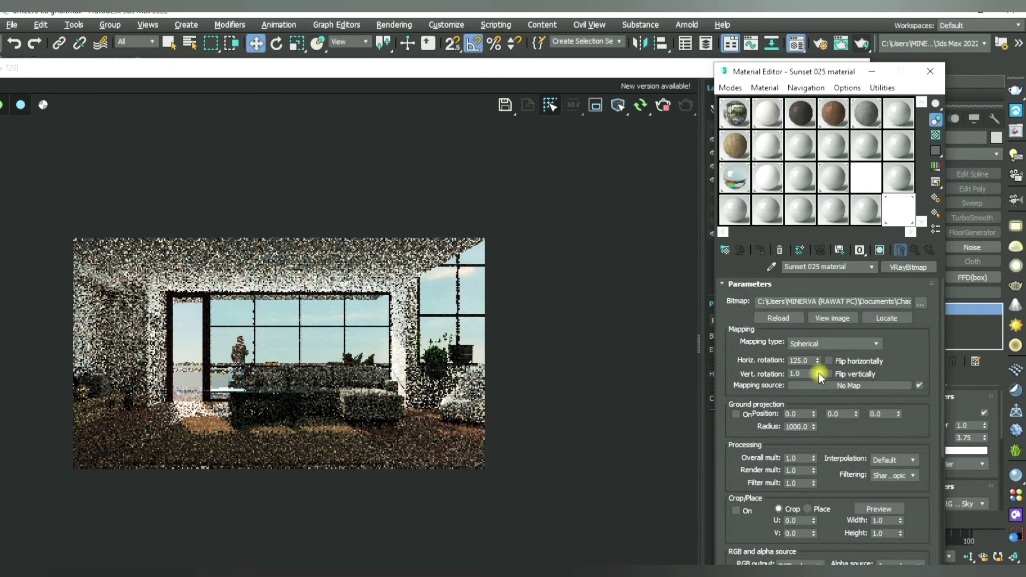
left_click(817, 375)
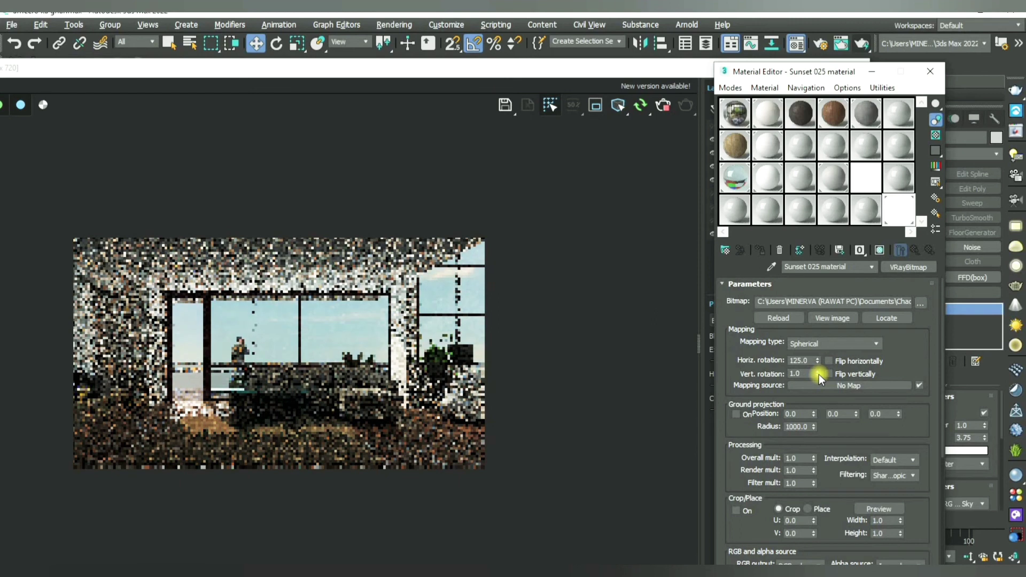
left_click_drag(819, 374, 818, 370)
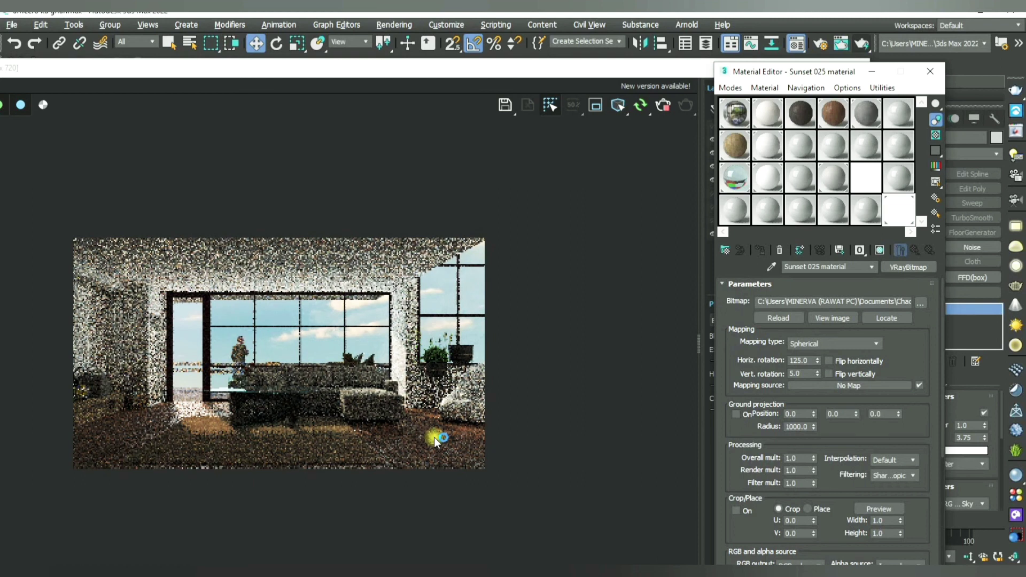
left_click(667, 132)
- Region-render just the area below the ceiling strip, roughly [0,124] to [1256,720]
scroll(470, 350, "up", 2)
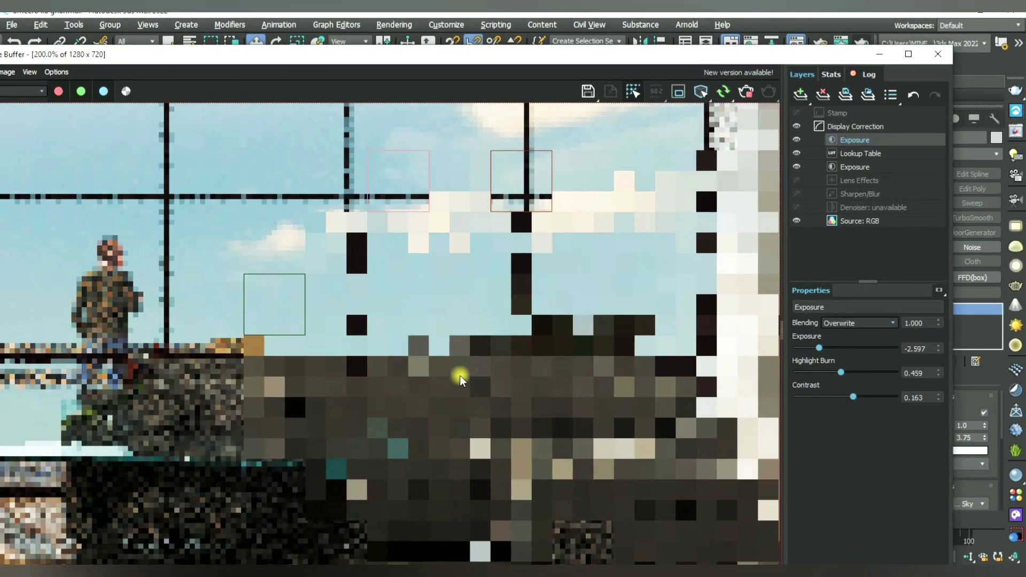
scroll(567, 337, "down", 2)
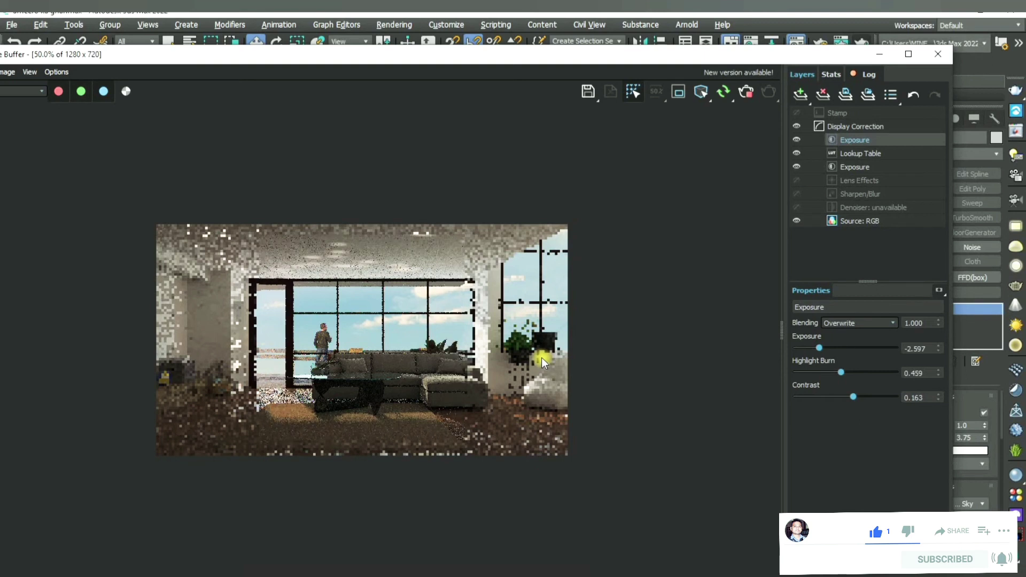
left_click(855, 571)
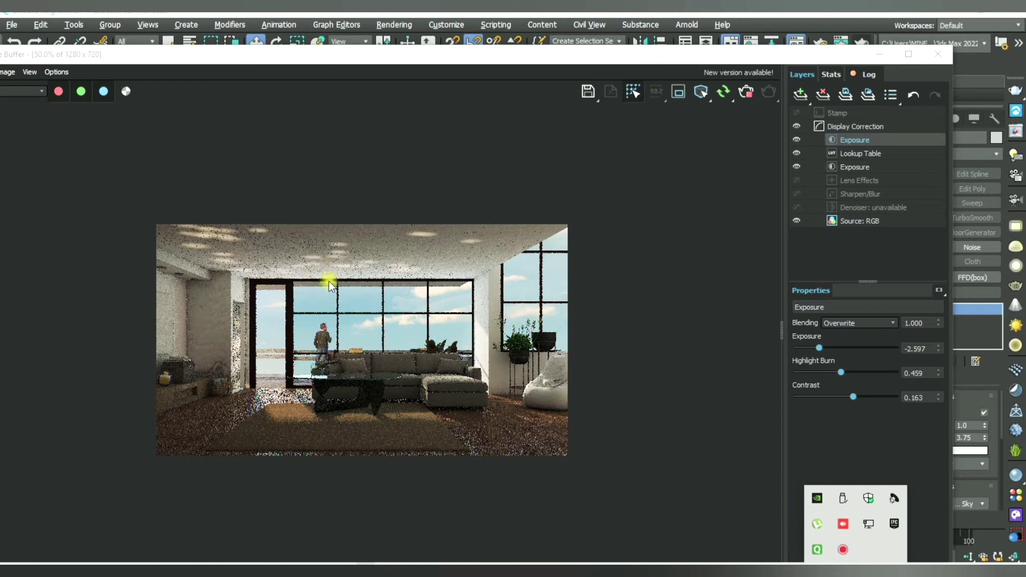
left_click(246, 317)
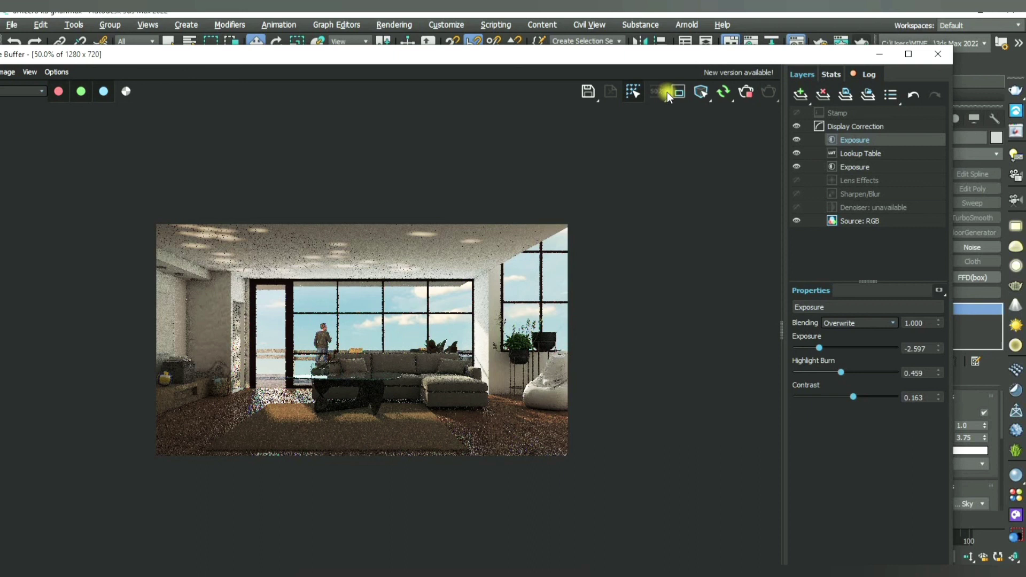
mouse_move(158, 267)
left_mouse_down()
mouse_move(376, 406)
mouse_move(560, 456)
left_mouse_up()
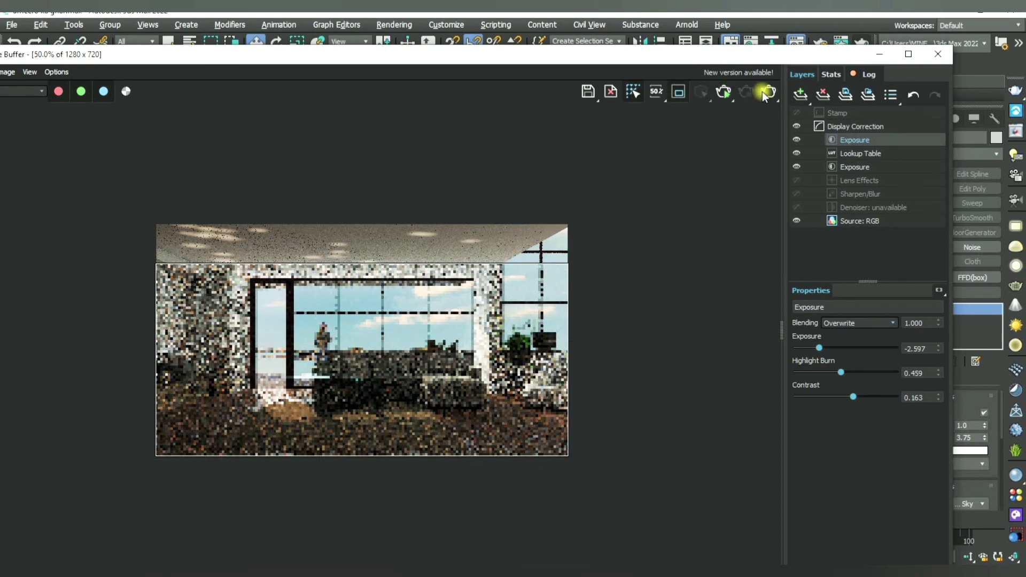
left_click(748, 92)
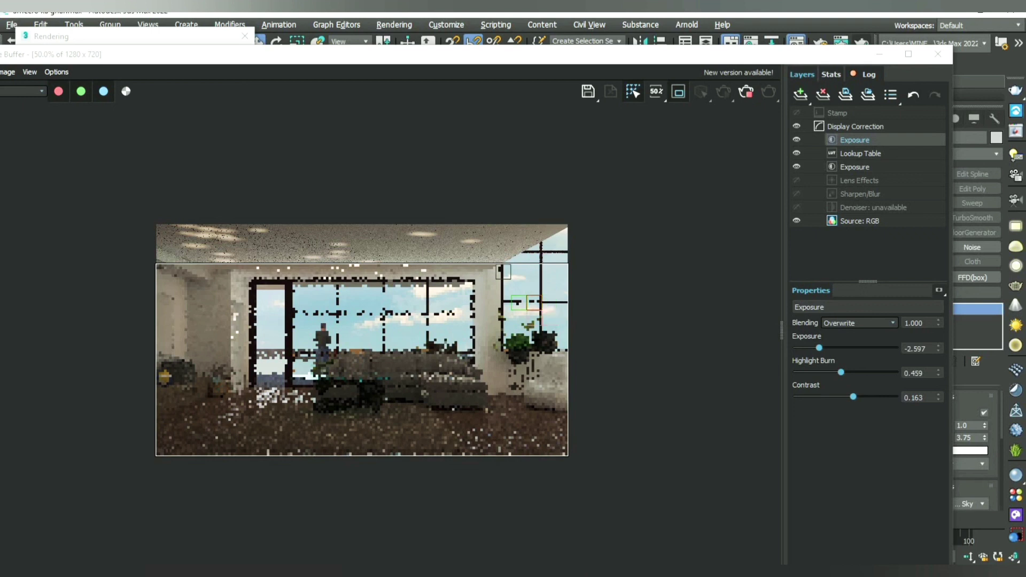
- Close the frame buffer and review the GI and irradiance map settings in Render Setup (F10)
left_click(941, 53)
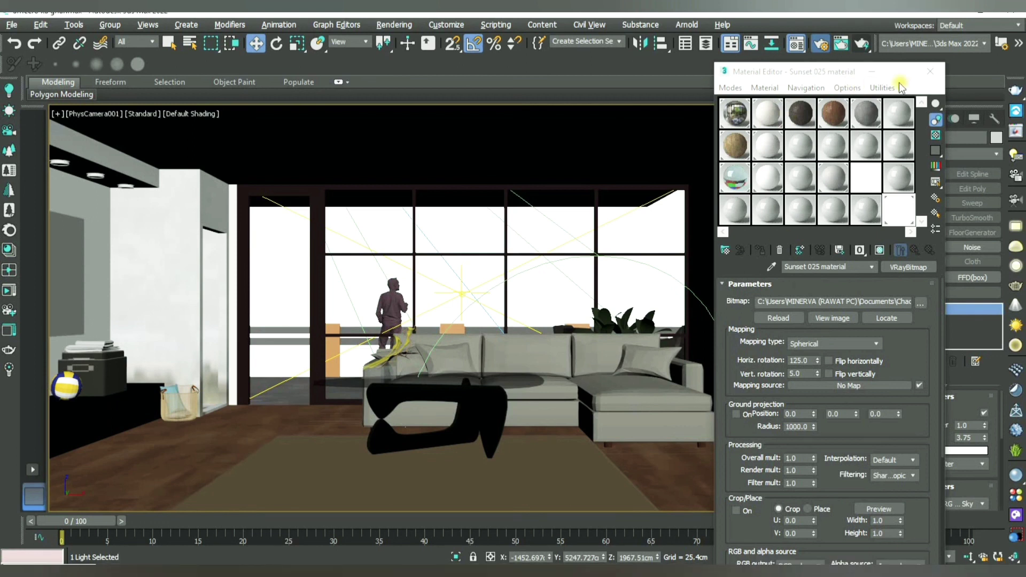
key("F10")
left_click(930, 71)
left_click(558, 160)
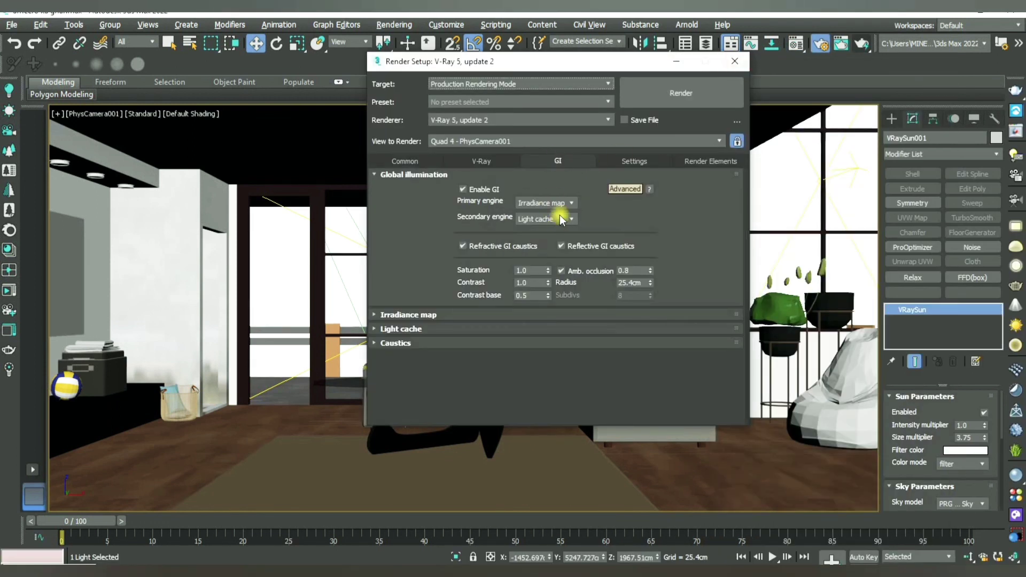
left_click(632, 191)
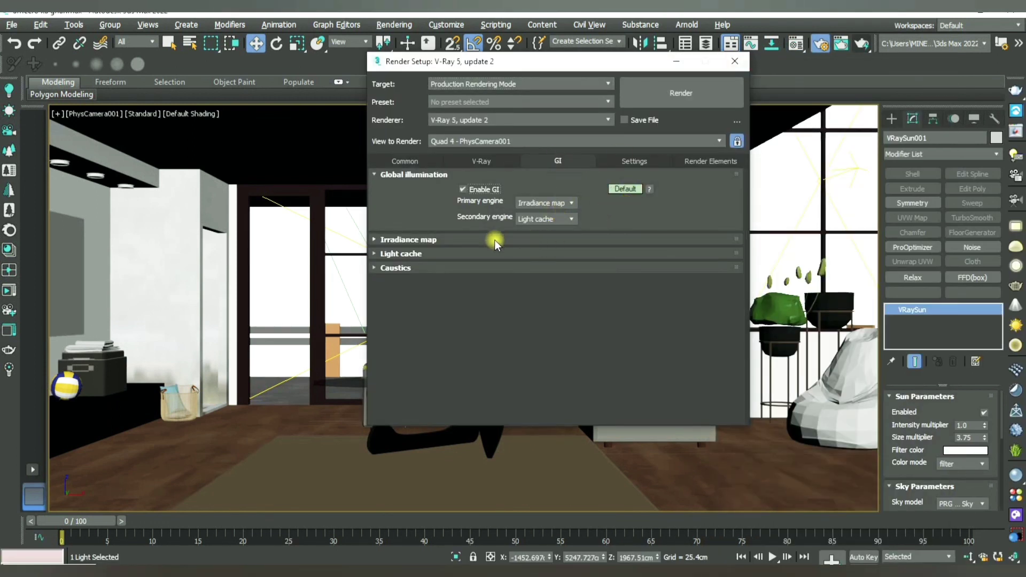
left_click(492, 240)
- Review the Bucket image sampler and Catmull-Rom filter on the V-Ray tab, then start a production render
left_click(405, 161)
left_click(481, 161)
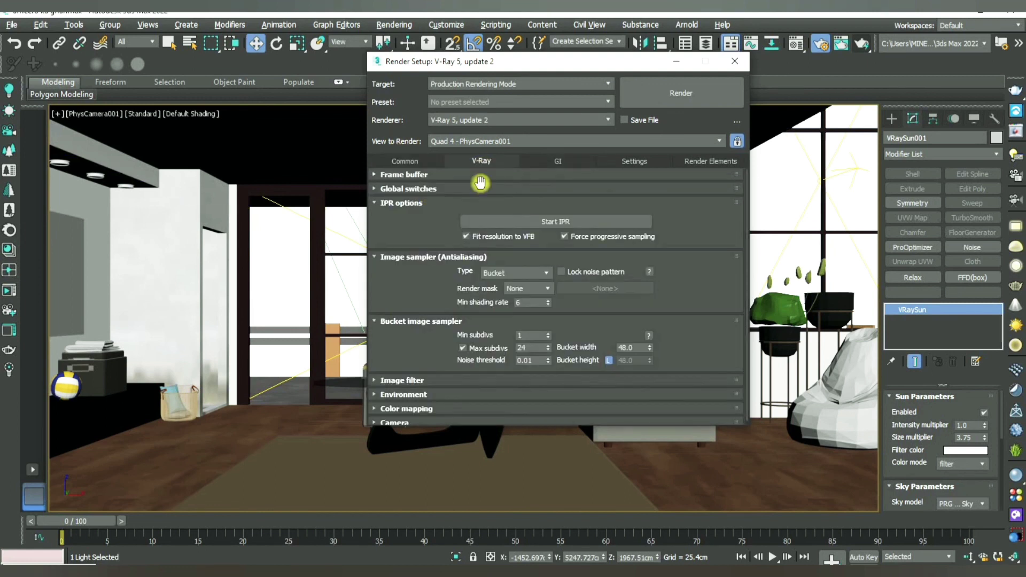
left_click(458, 385)
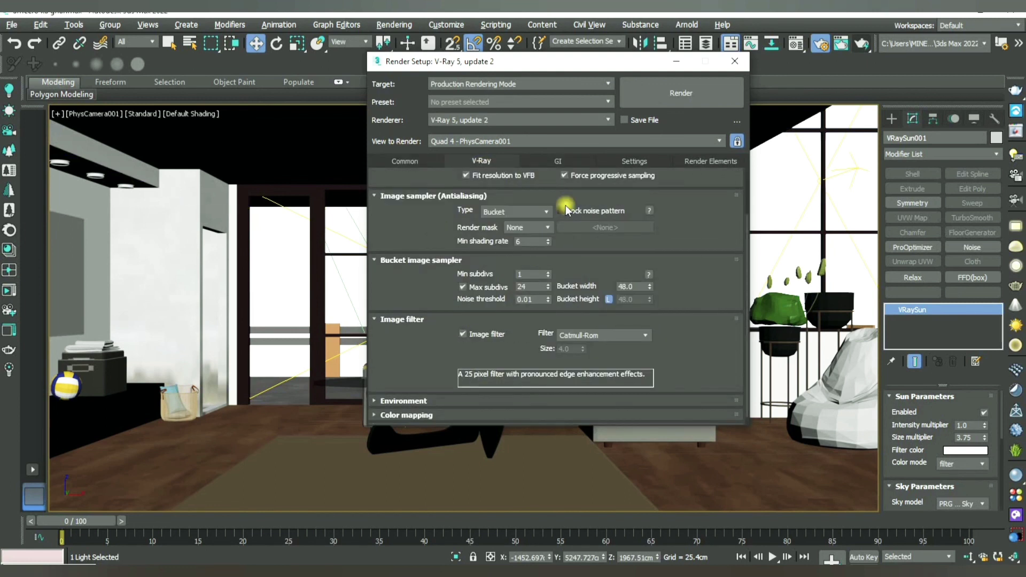
left_click(680, 93)
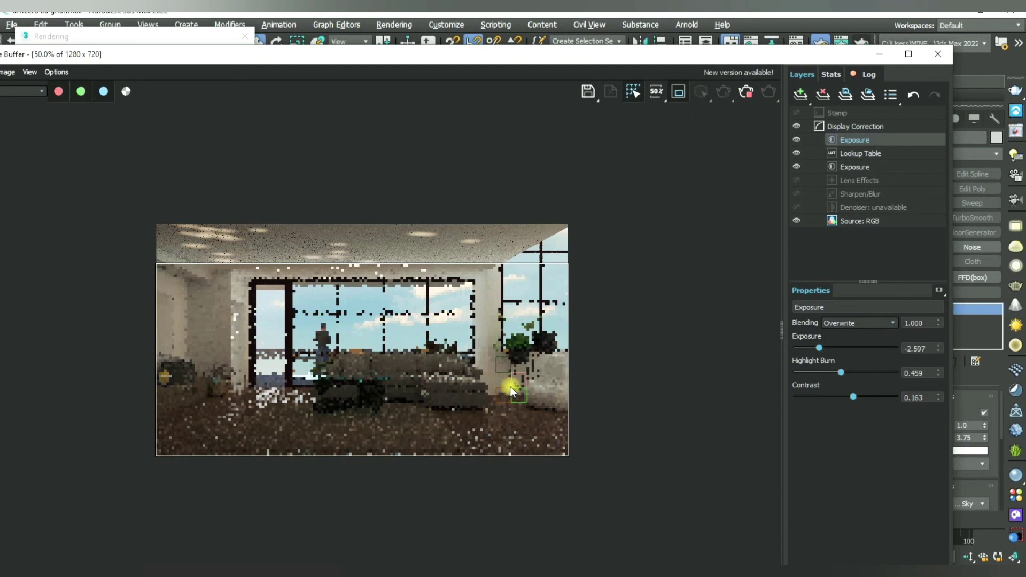
- Stop the production render once the windows, sofa and sky have coarsely emerged
left_click(747, 105)
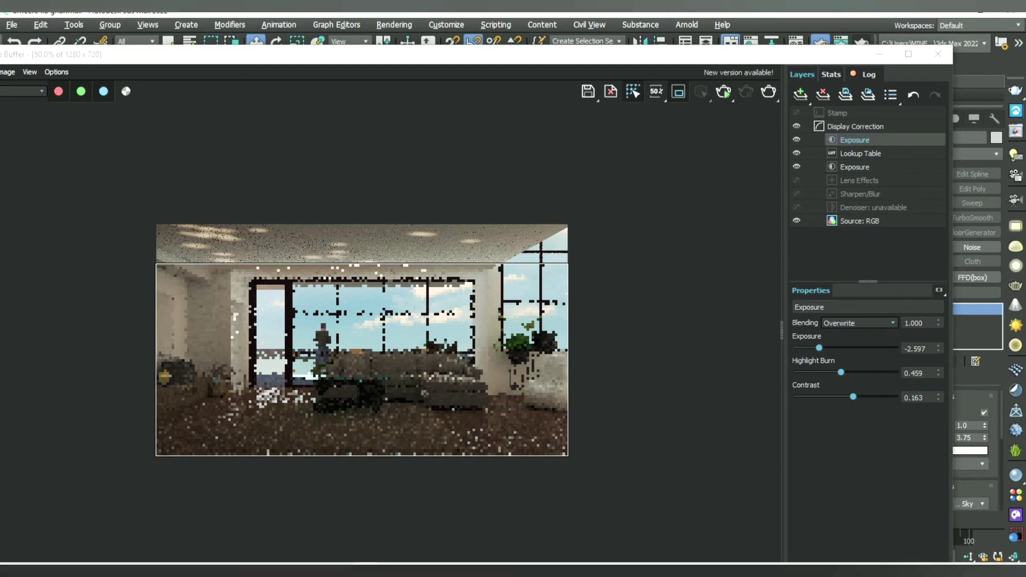